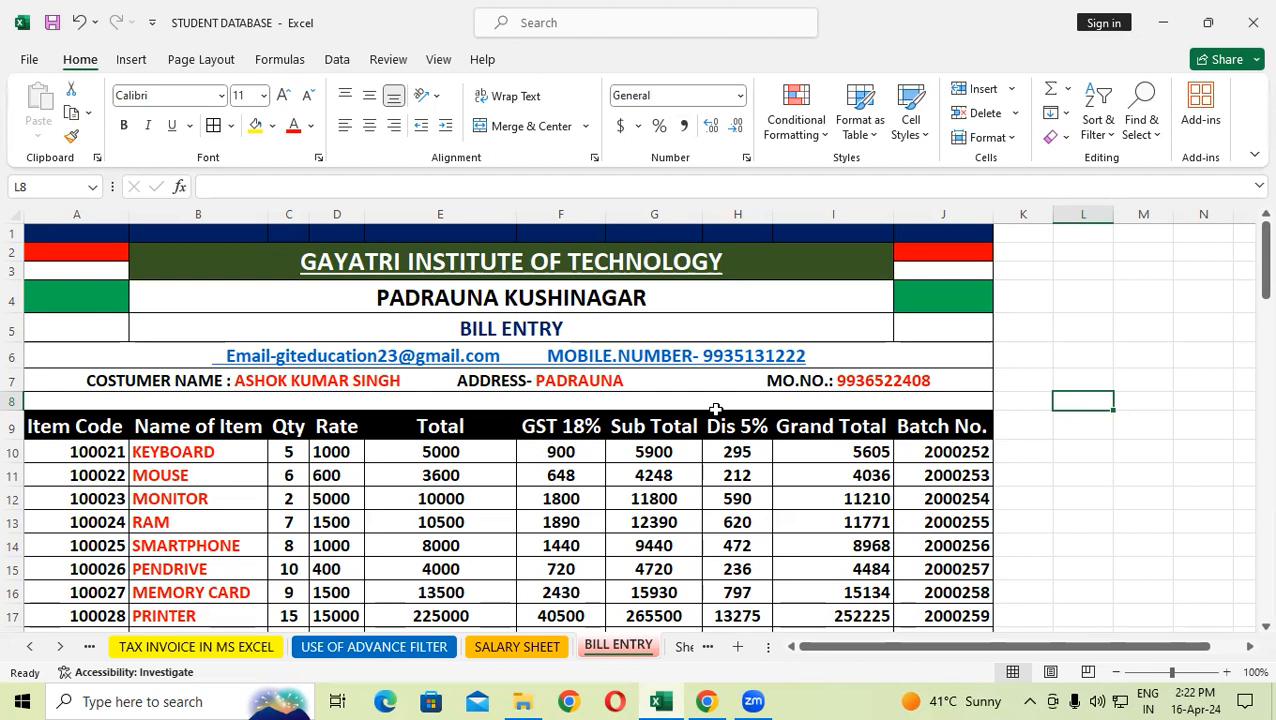
# Clear the Total, GST 18%, Sub Total, Dis 5% and Grand Total values for all items in E10:I19.
pyautogui.click(590, 325)
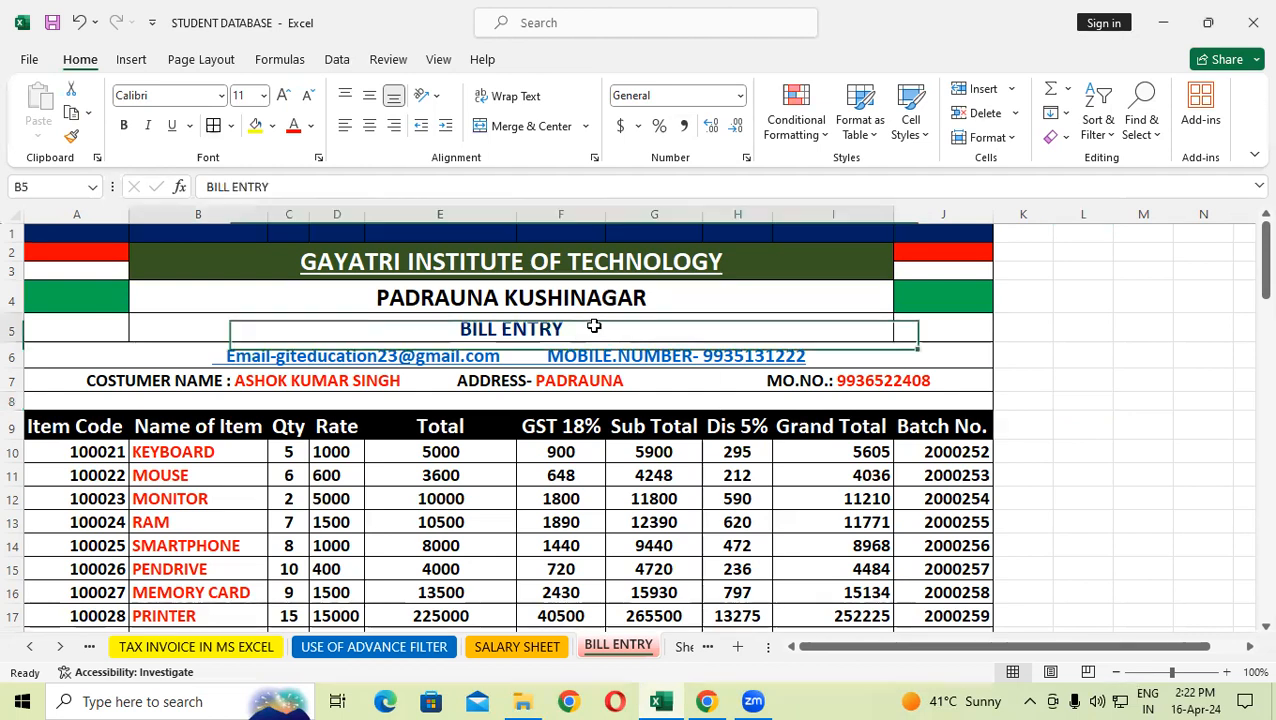
pyautogui.click(1157, 408)
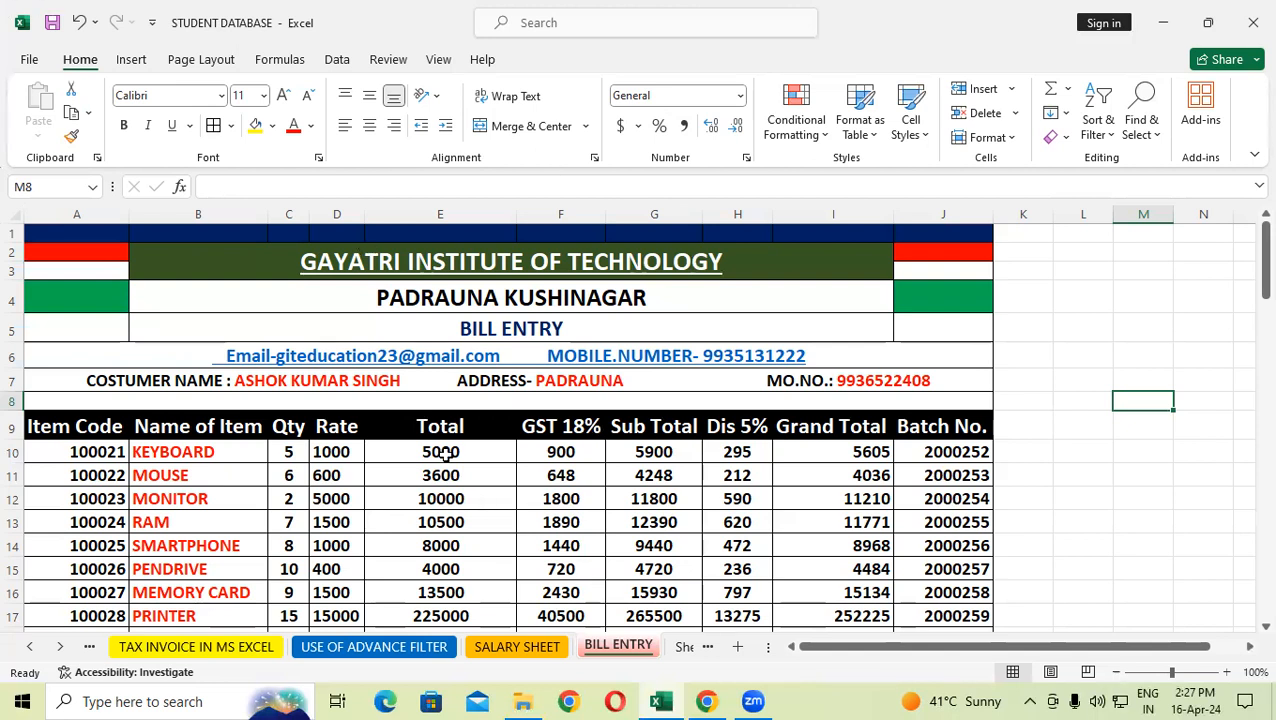
pyautogui.moveTo(441, 452); pyautogui.dragTo(440, 476)
pyautogui.moveTo(766, 530); pyautogui.dragTo(836, 572)
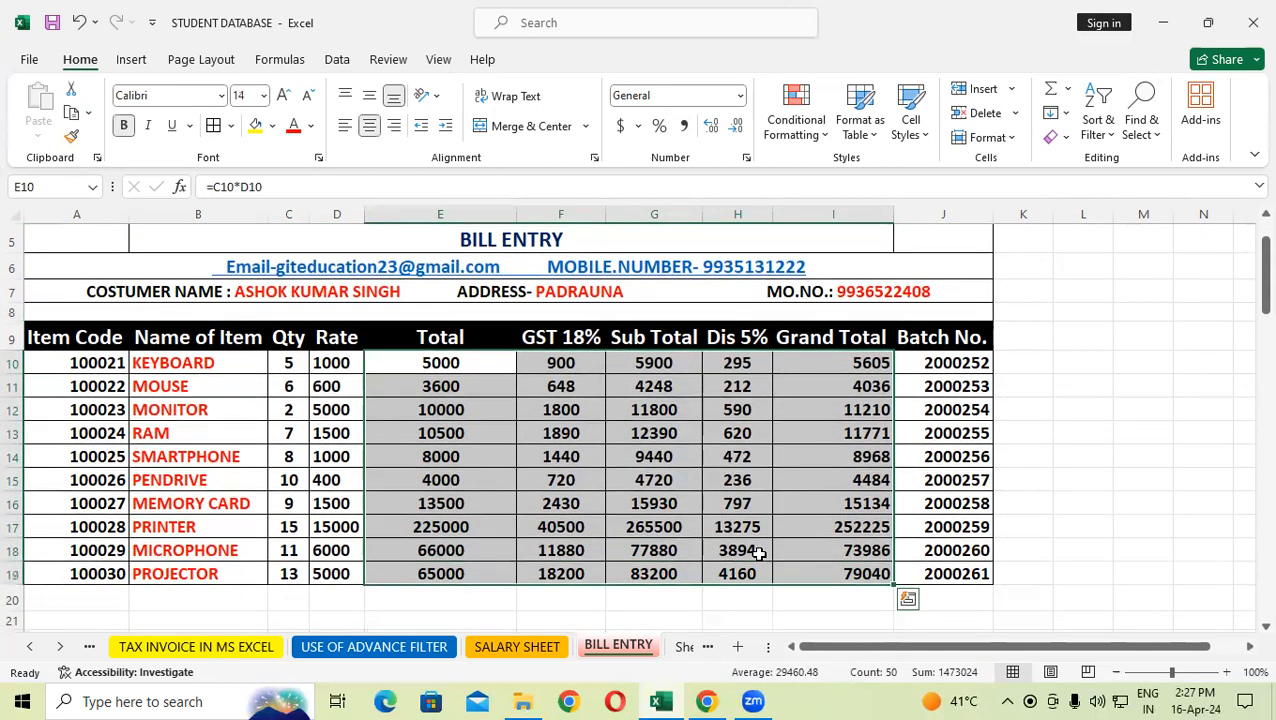
pyautogui.press('Delete')
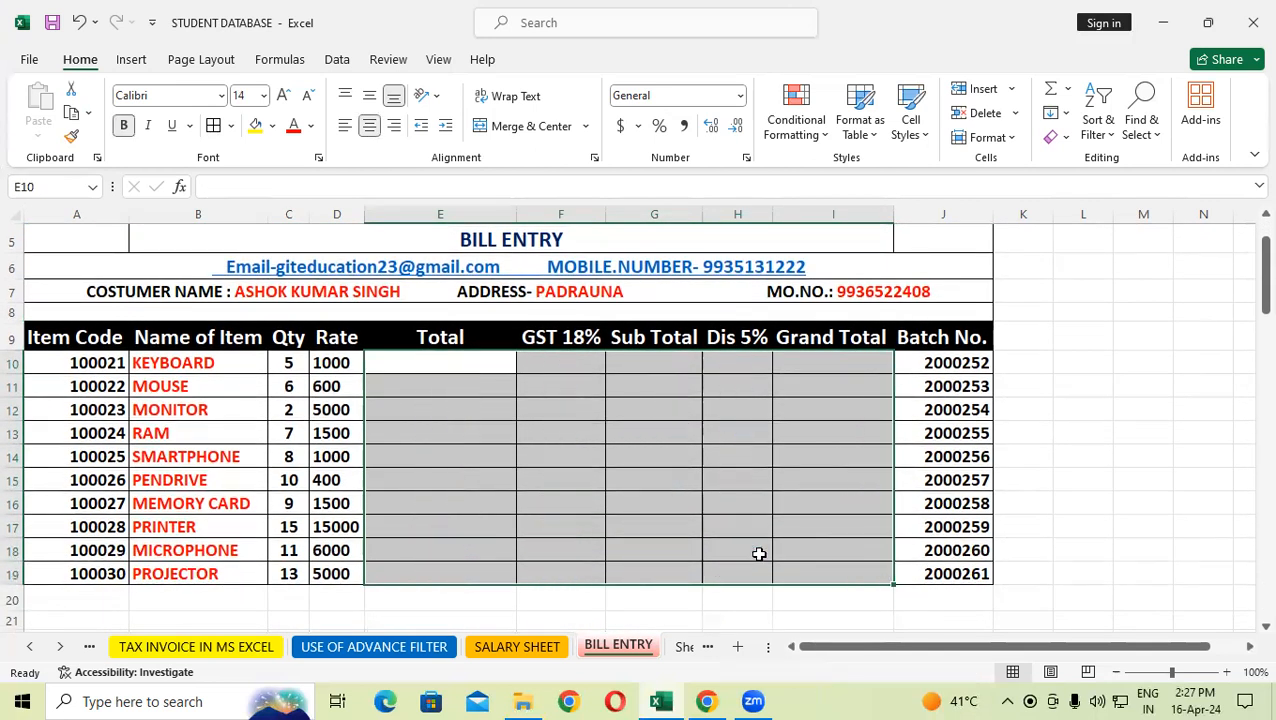
pyautogui.click(1125, 385)
# Calculate the keyboard's Total in E10 as quantity times rate with the formula =C10*D10.
pyautogui.click(478, 363)
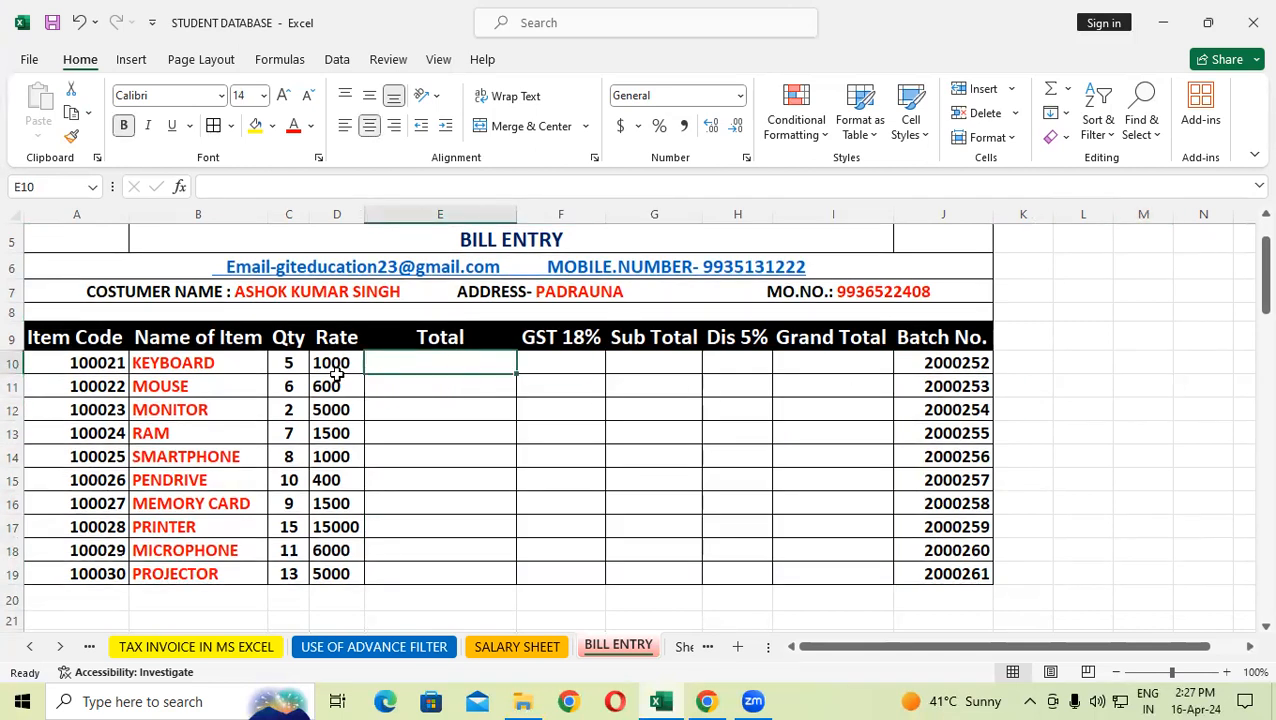
pyautogui.click(298, 365)
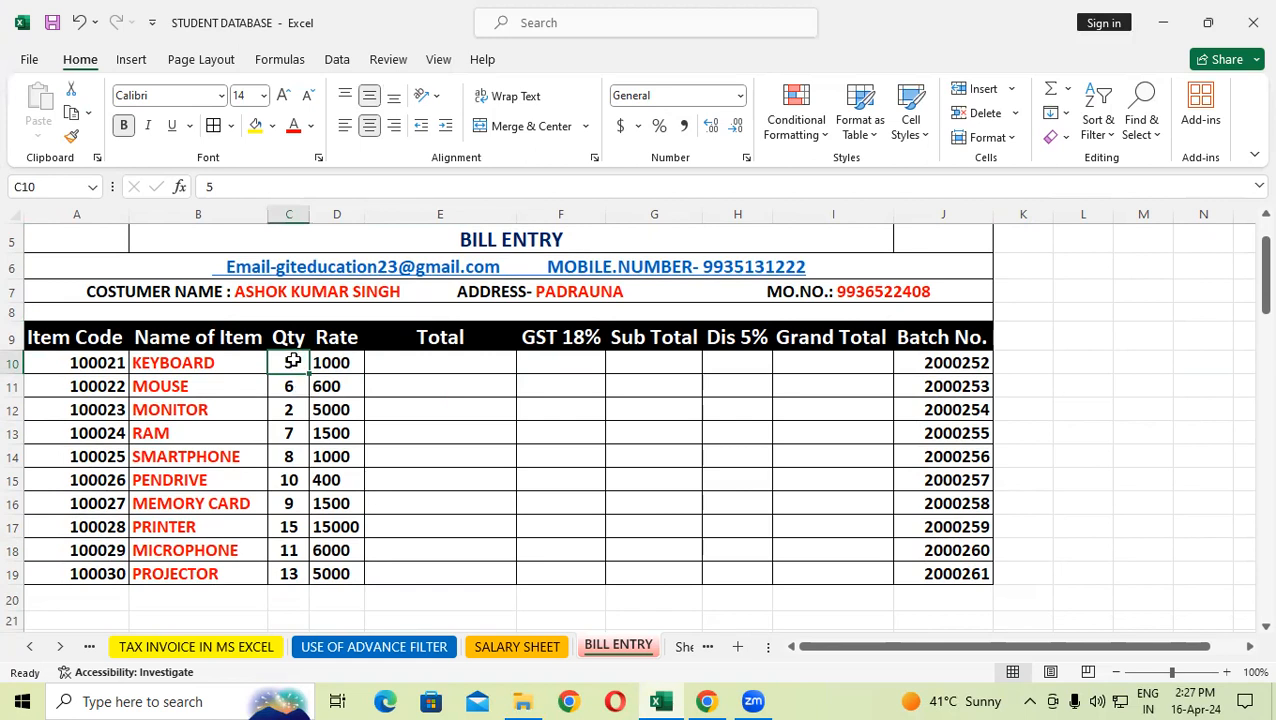
pyautogui.click(588, 472)
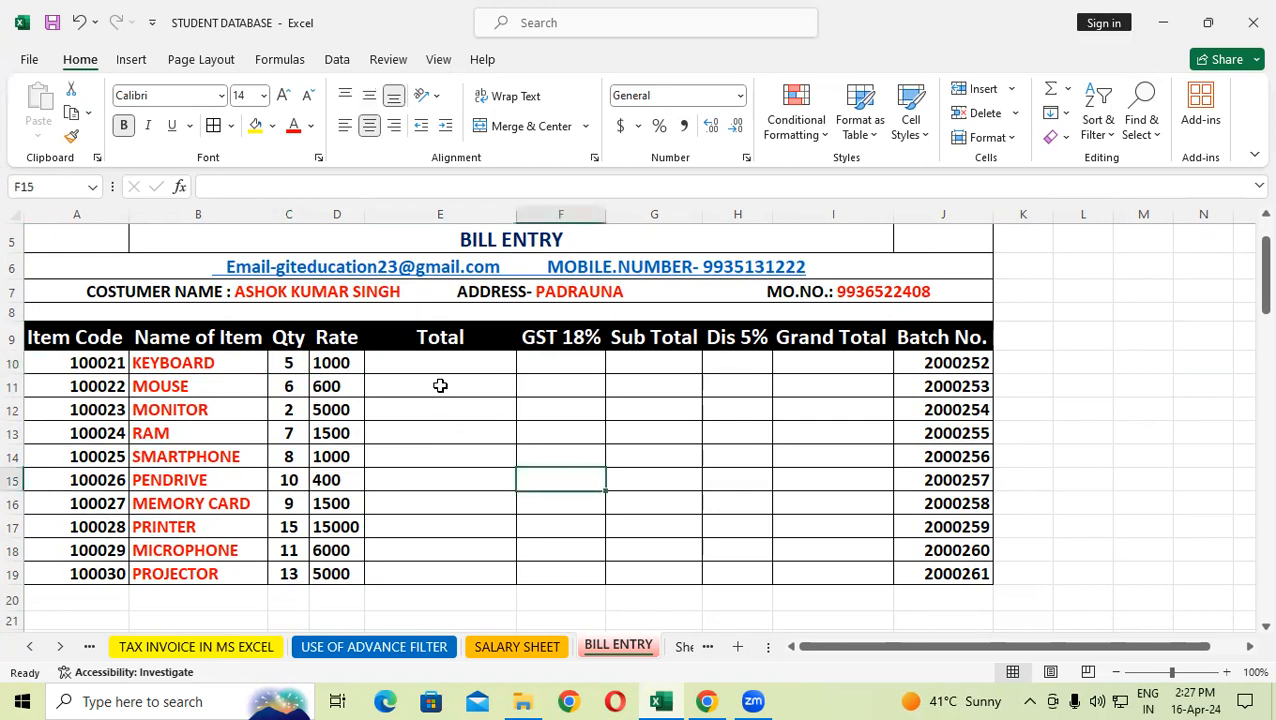
pyautogui.click(438, 367)
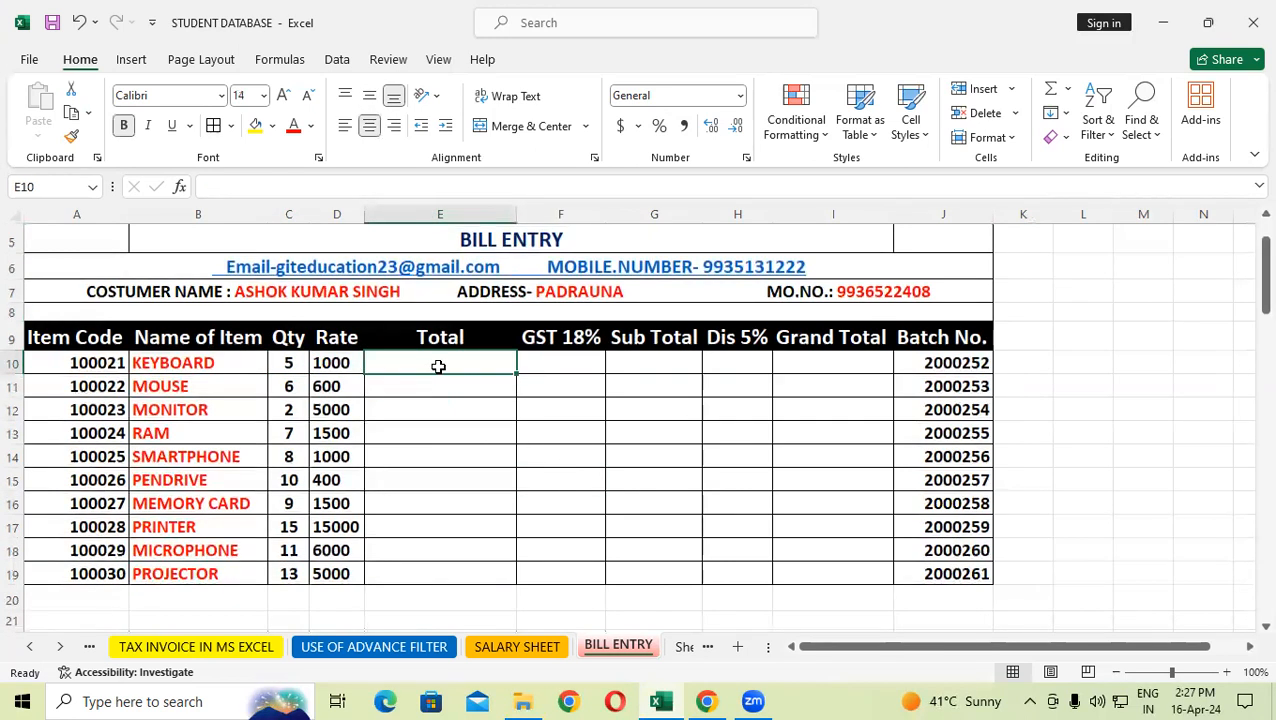
pyautogui.write('=')
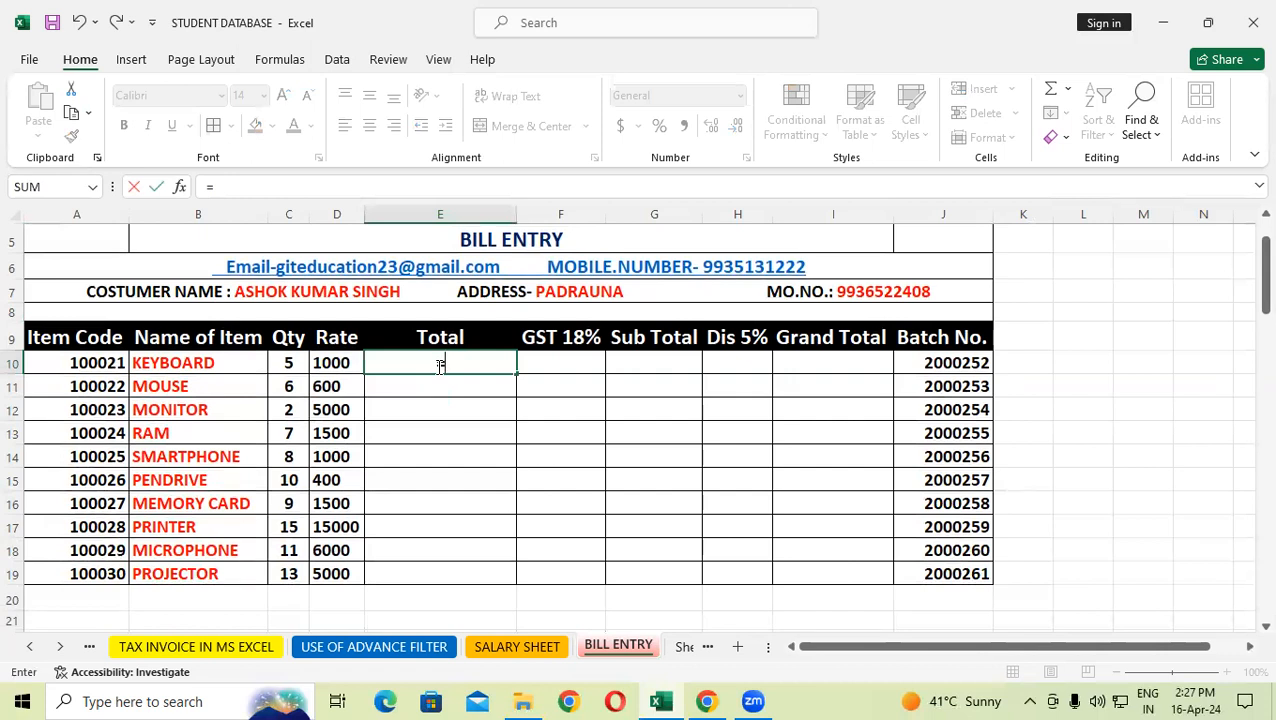
pyautogui.click(282, 366)
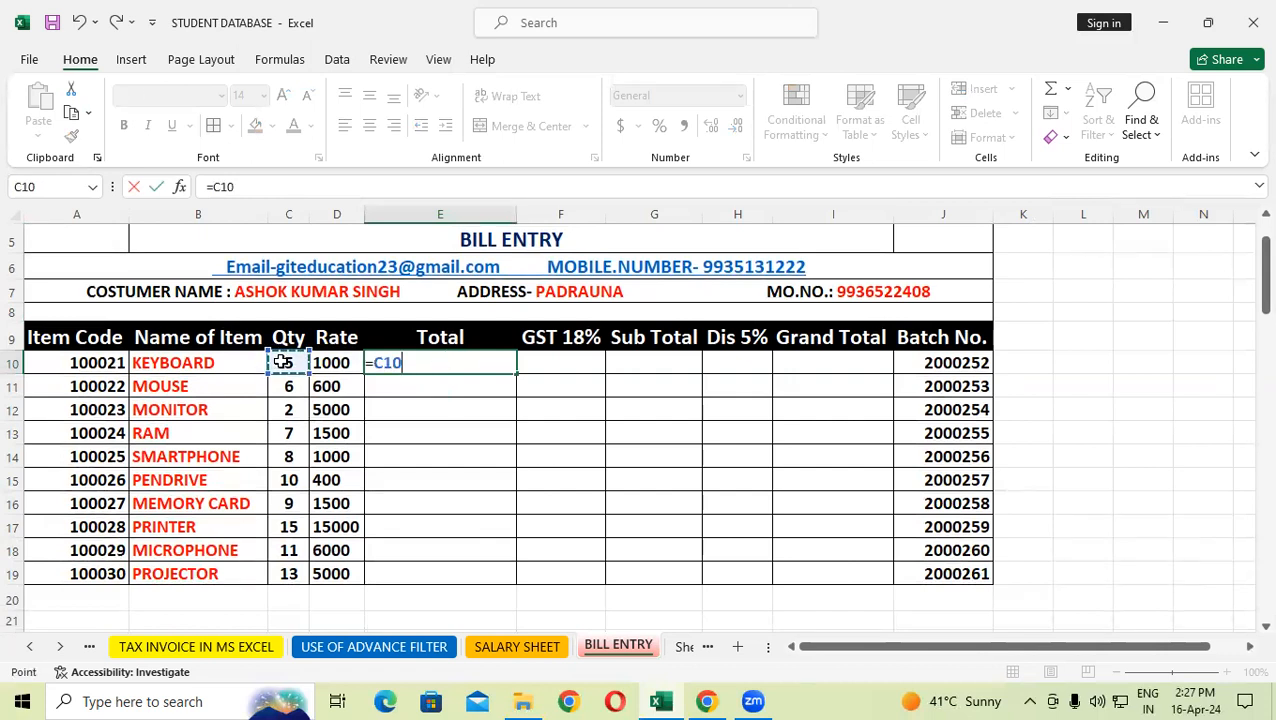
pyautogui.write('*')
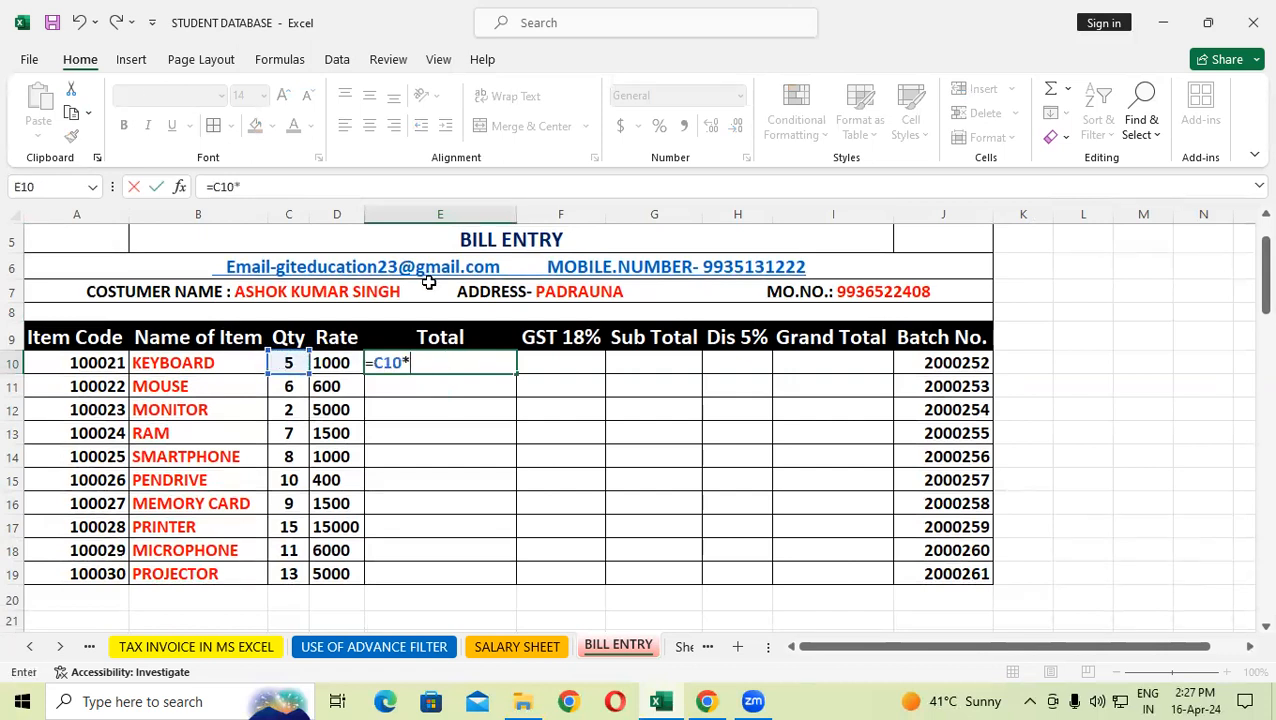
pyautogui.click(330, 356)
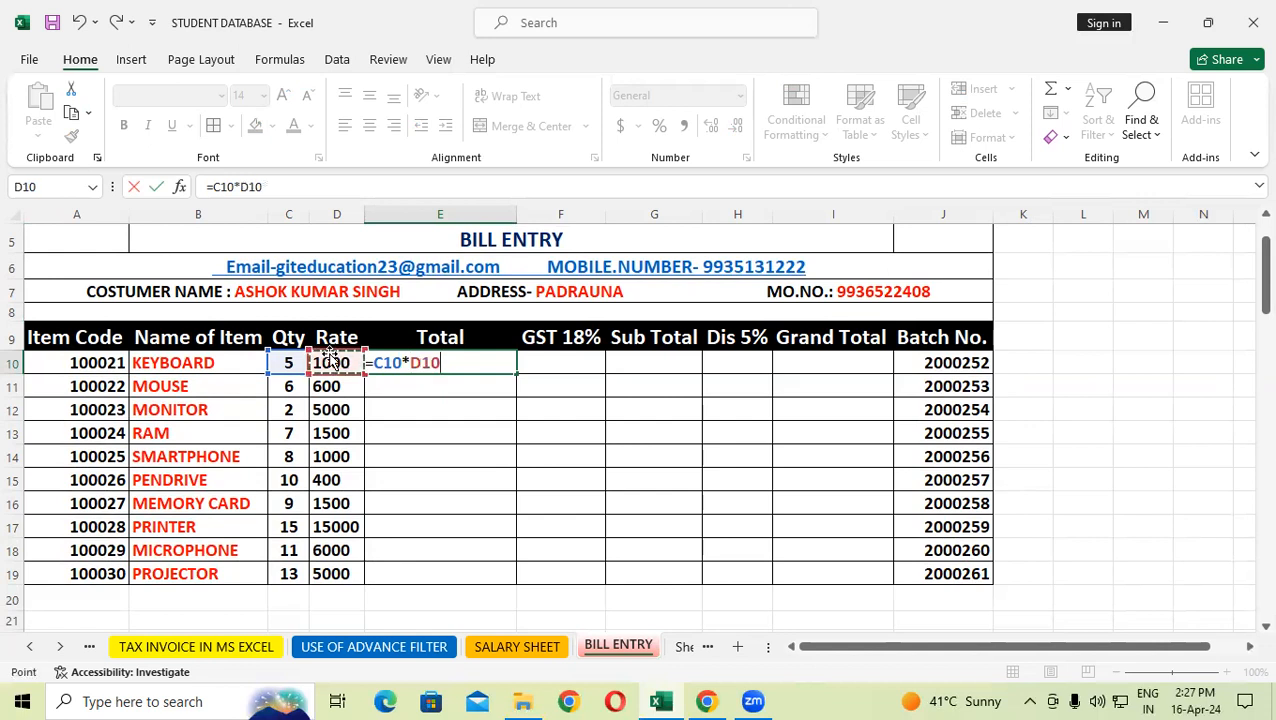
pyautogui.press('Return')
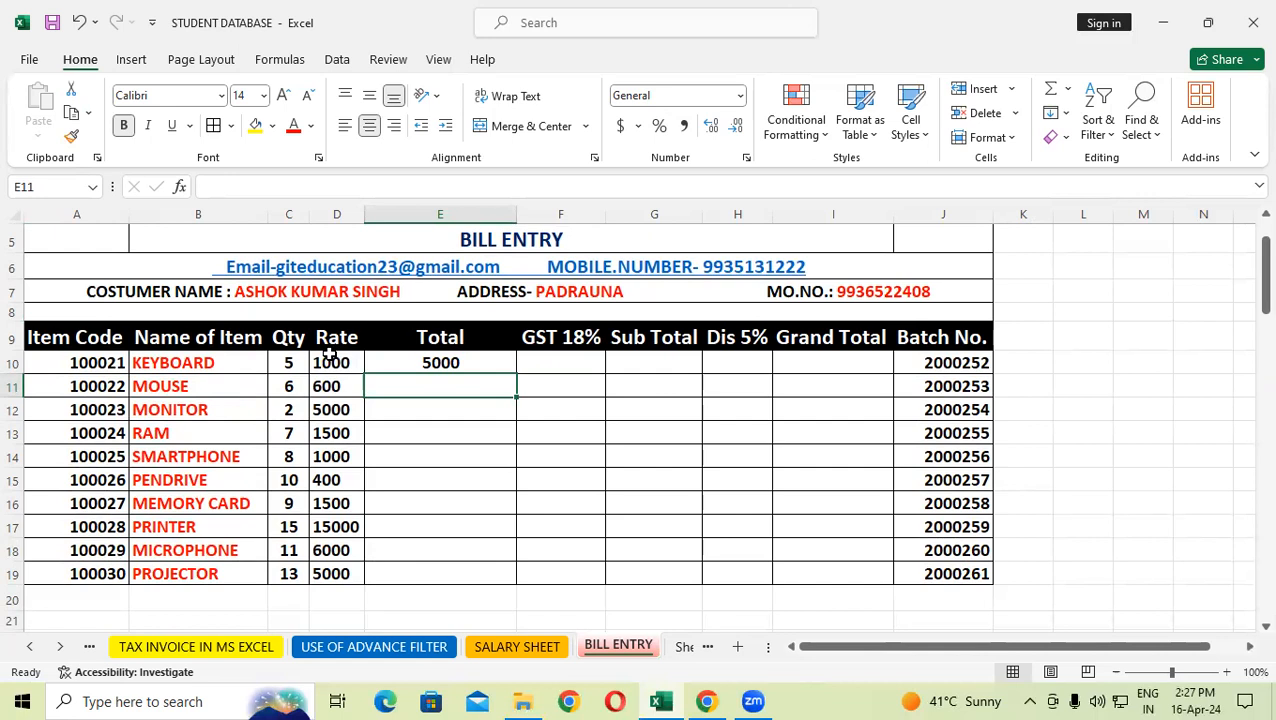
# Fill the Total formula from E10 down through the projector row, E19.
pyautogui.click(348, 362)
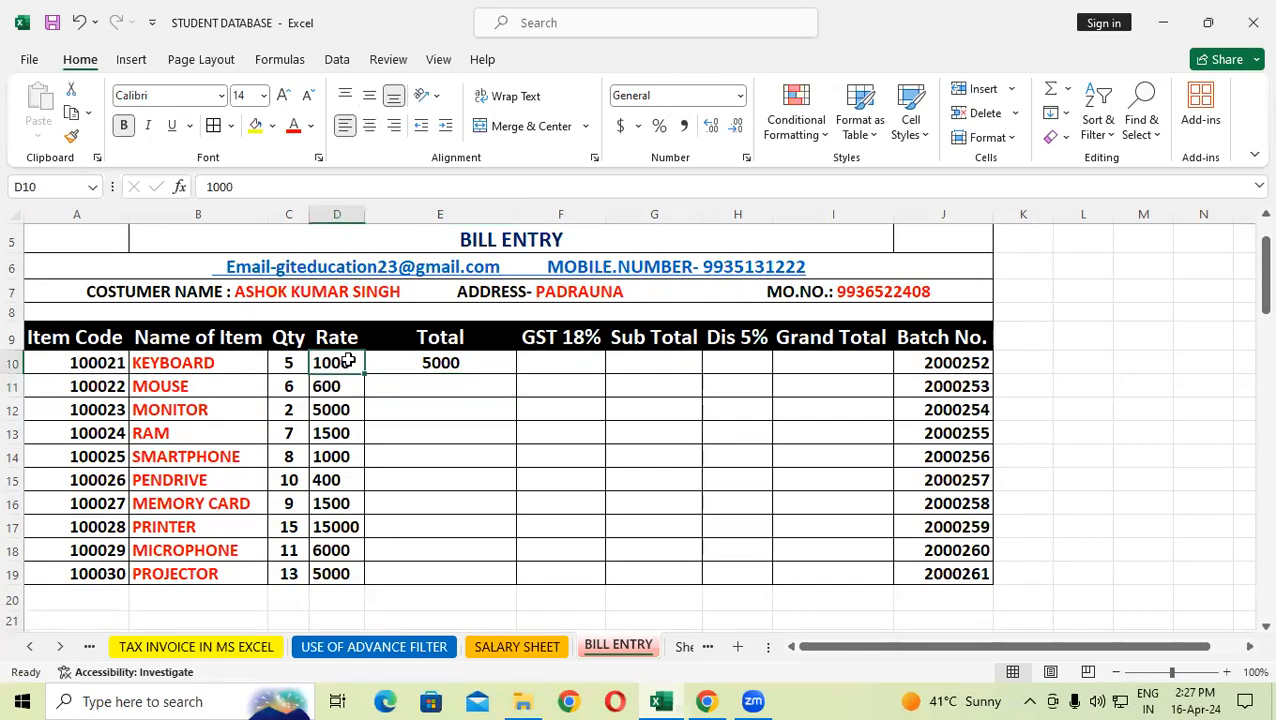
pyautogui.click(294, 363)
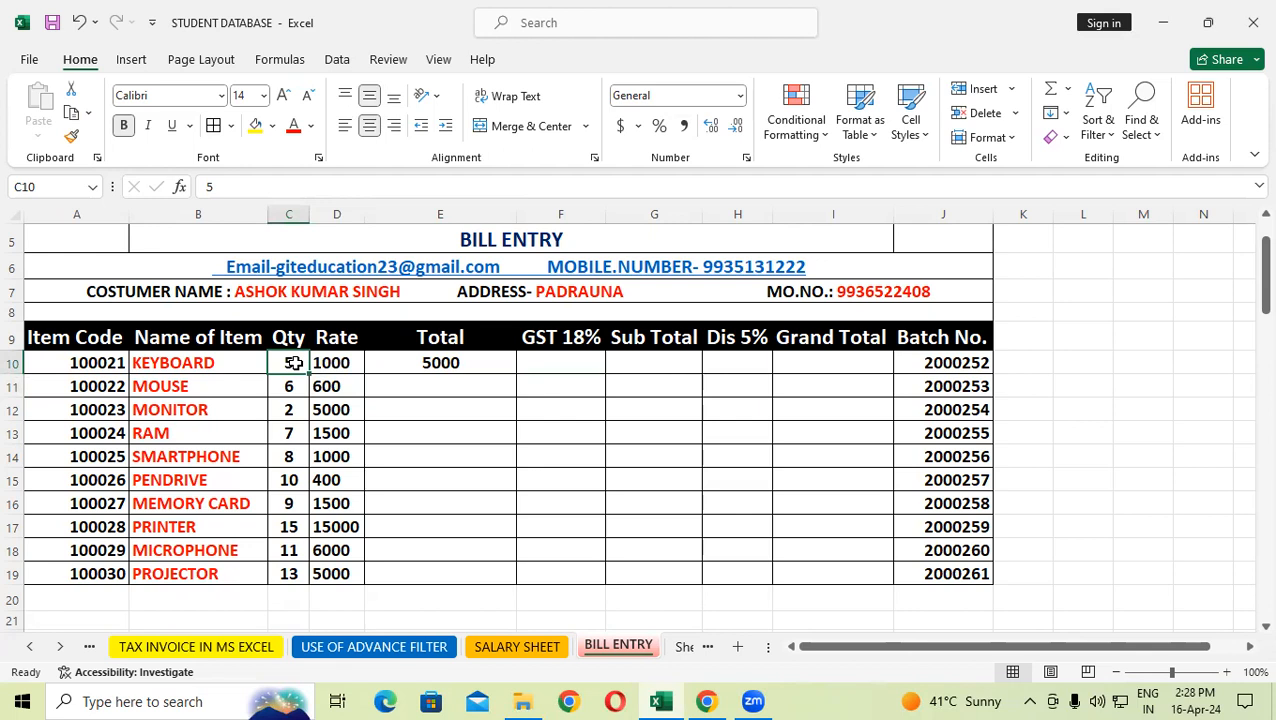
pyautogui.click(474, 368)
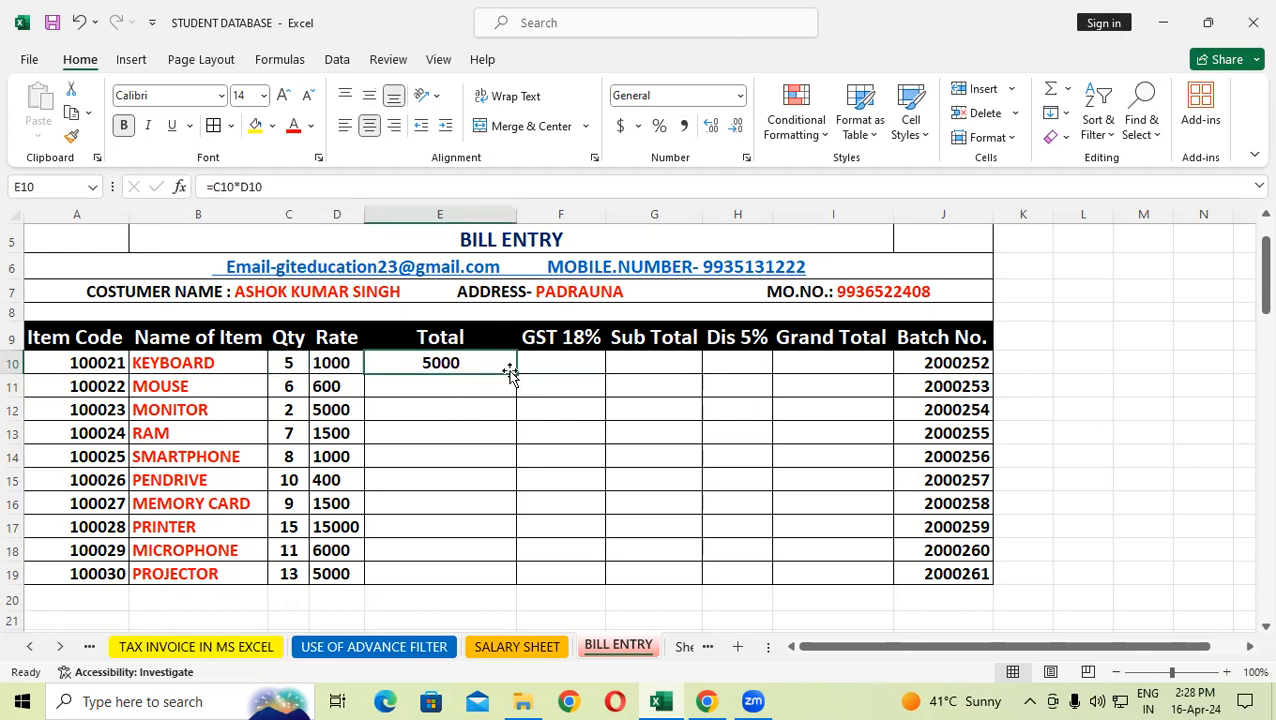
pyautogui.doubleClick(515, 373)
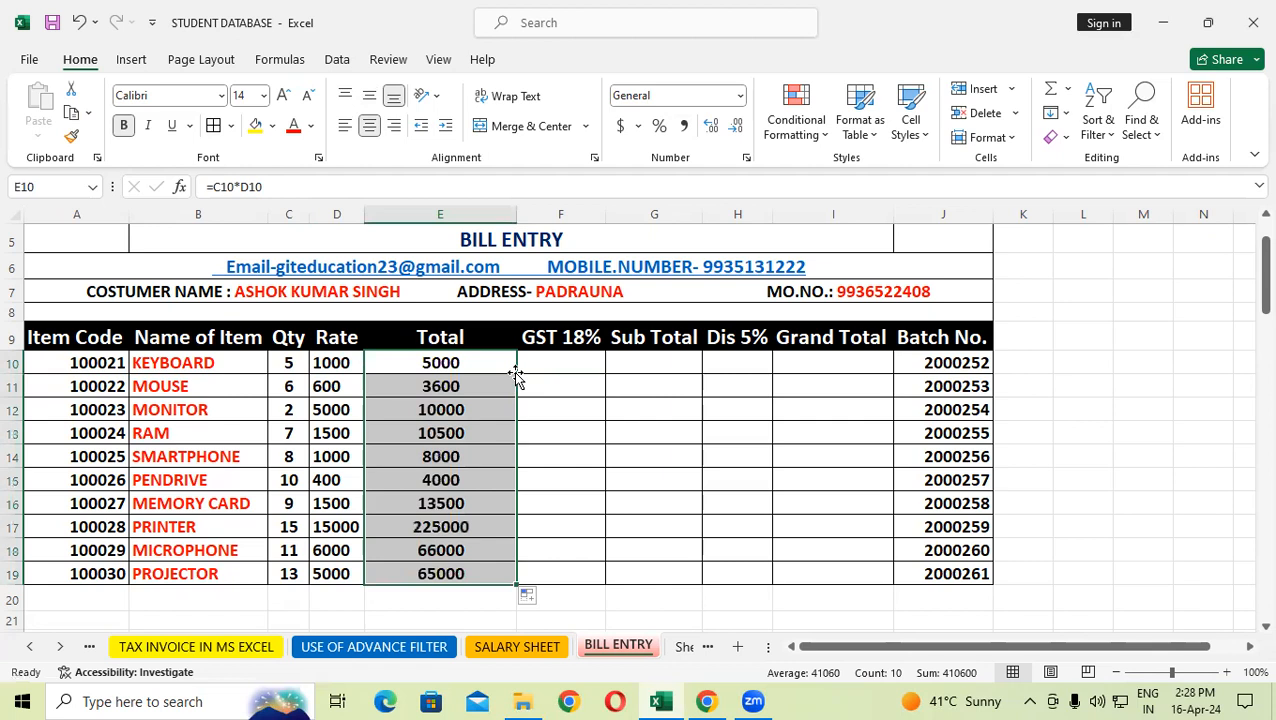
pyautogui.click(664, 456)
pyautogui.moveTo(481, 362); pyautogui.dragTo(472, 570)
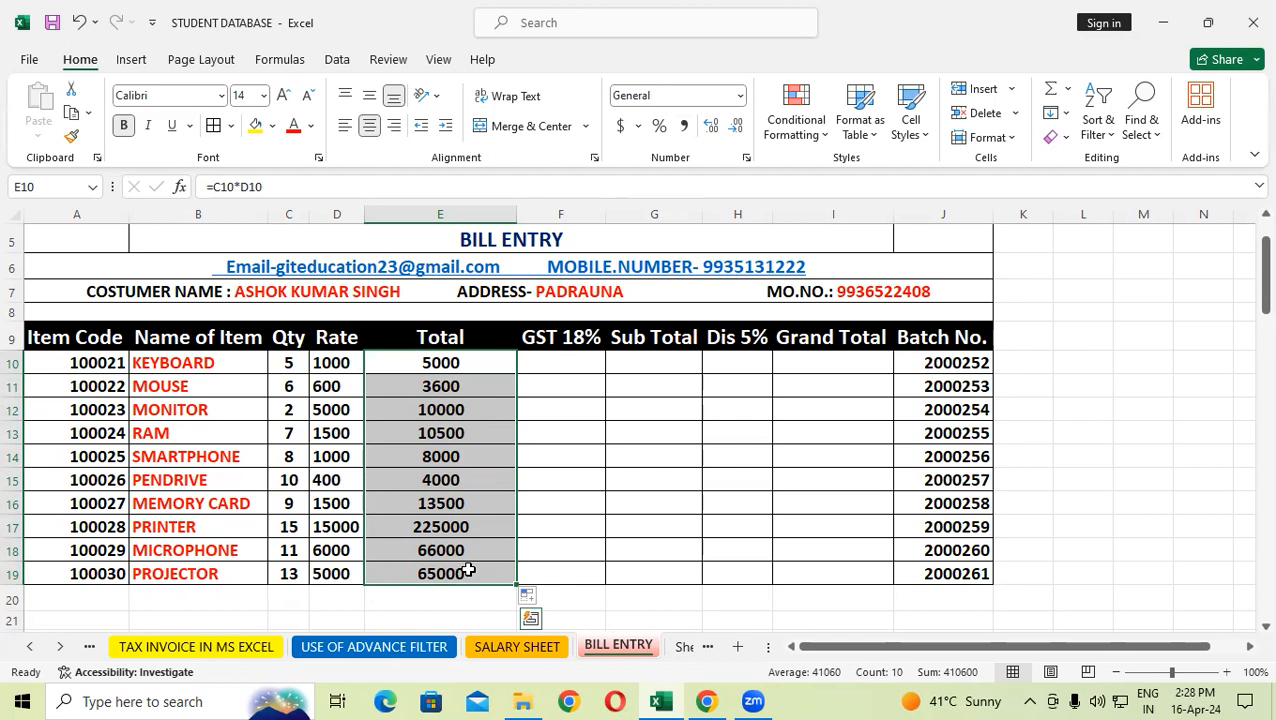
# Calculate the keyboard's 18% GST in F10 with the formula =E10*18/100.
pyautogui.click(561, 368)
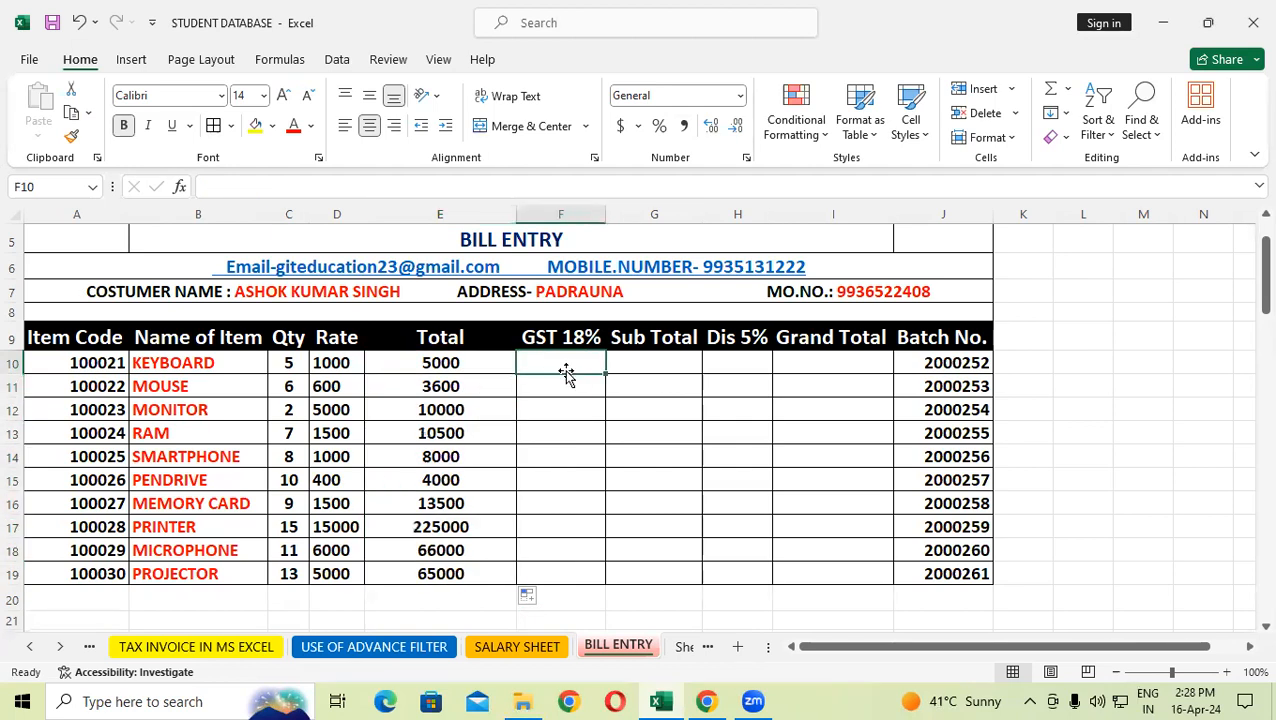
pyautogui.click(561, 407)
pyautogui.click(557, 366)
pyautogui.write('=')
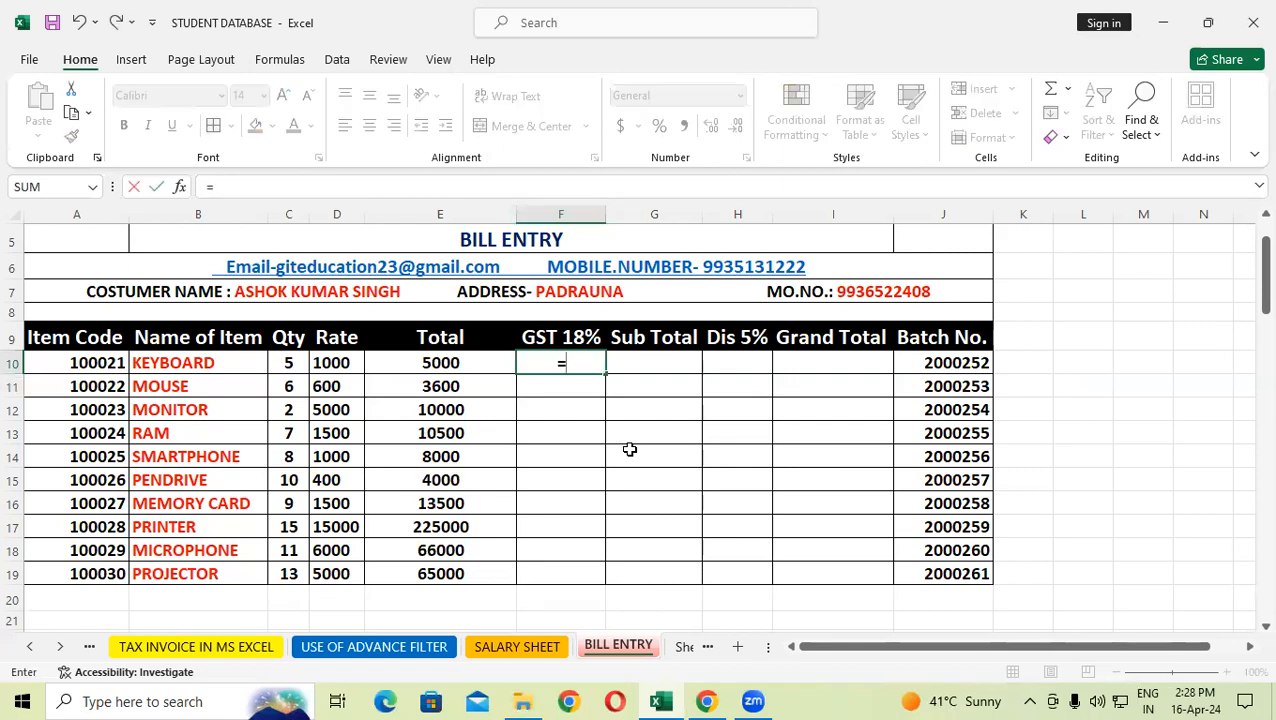
pyautogui.click(425, 366)
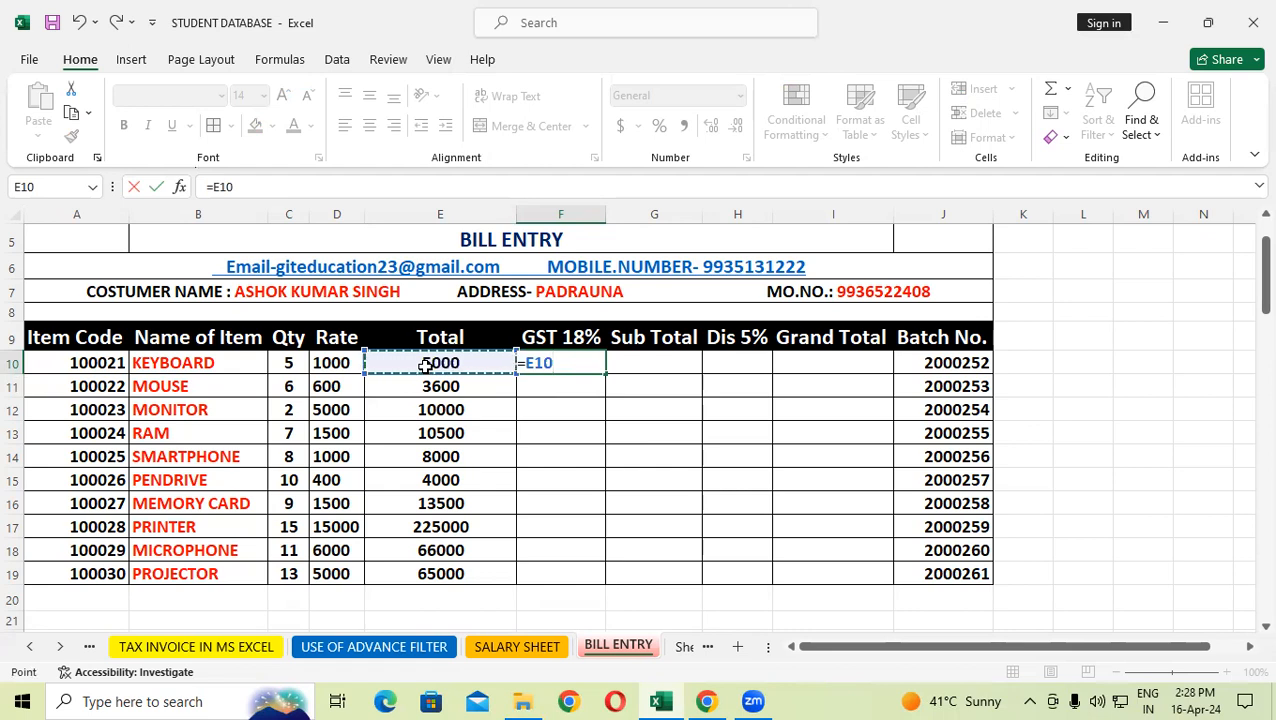
pyautogui.write('*')
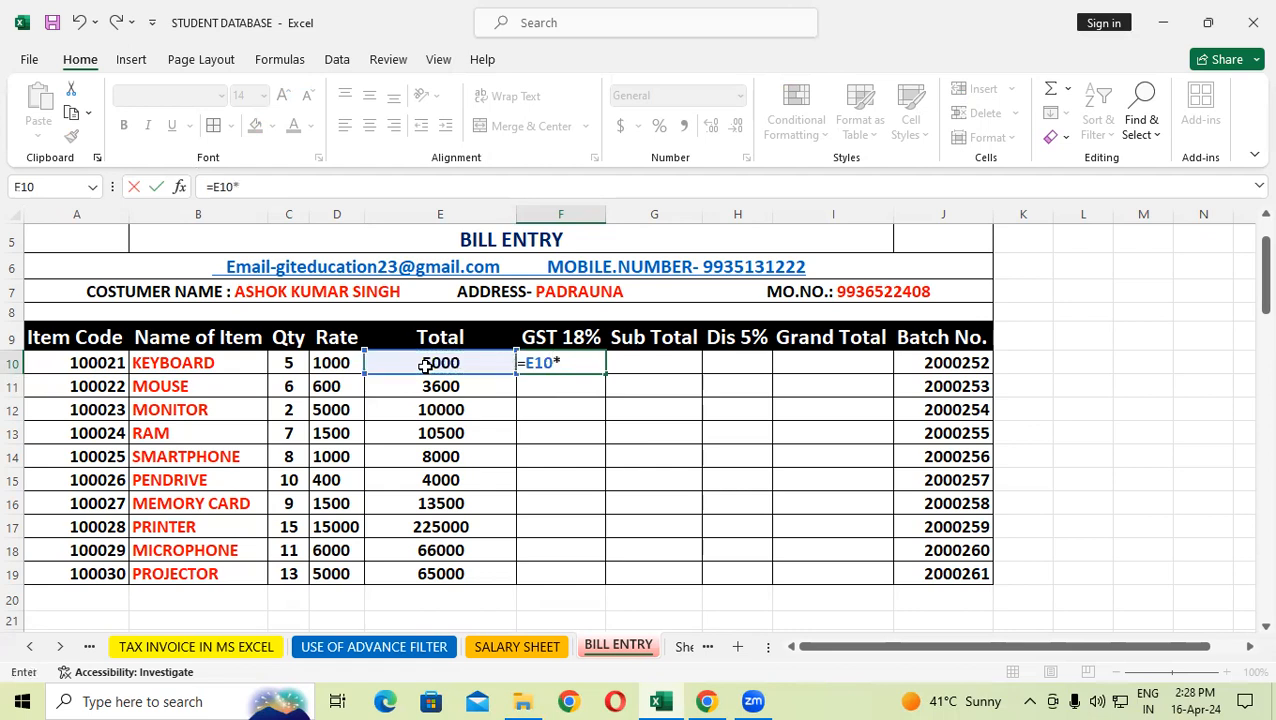
pyautogui.write('18/100')
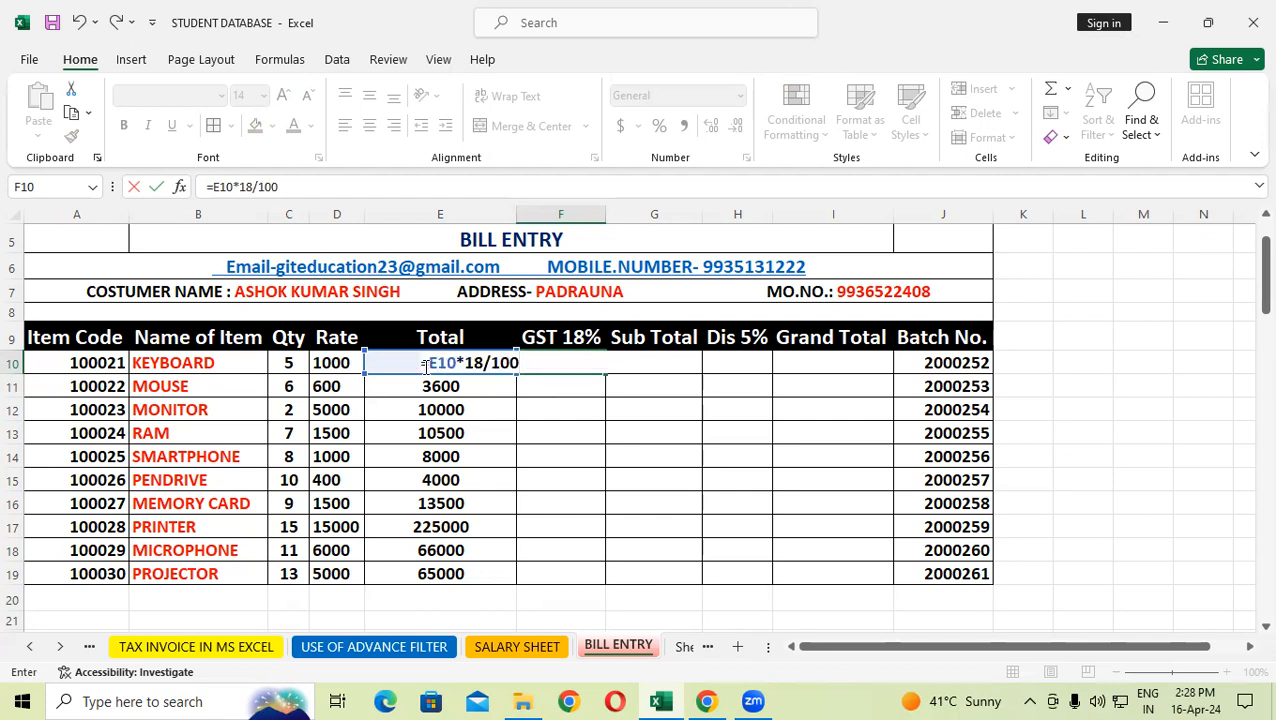
pyautogui.press('Return')
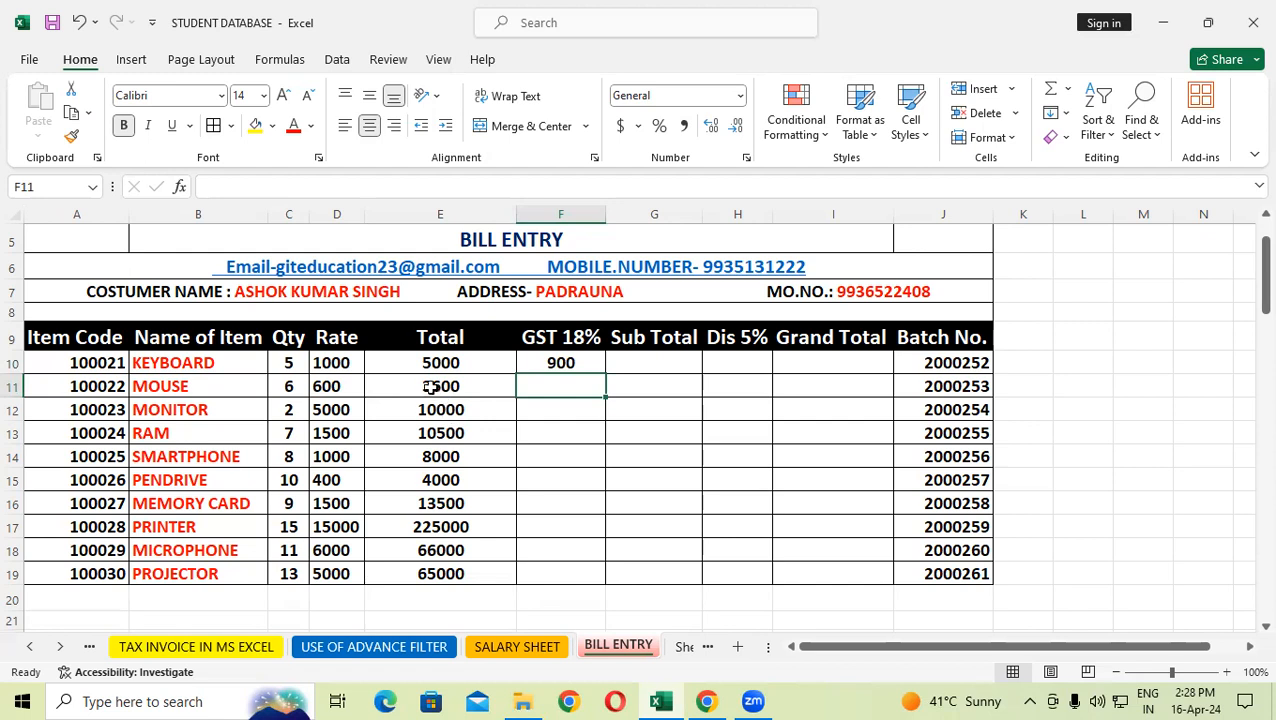
# Fill the GST 18% formula from F10 down through the projector row, F19.
pyautogui.click(428, 363)
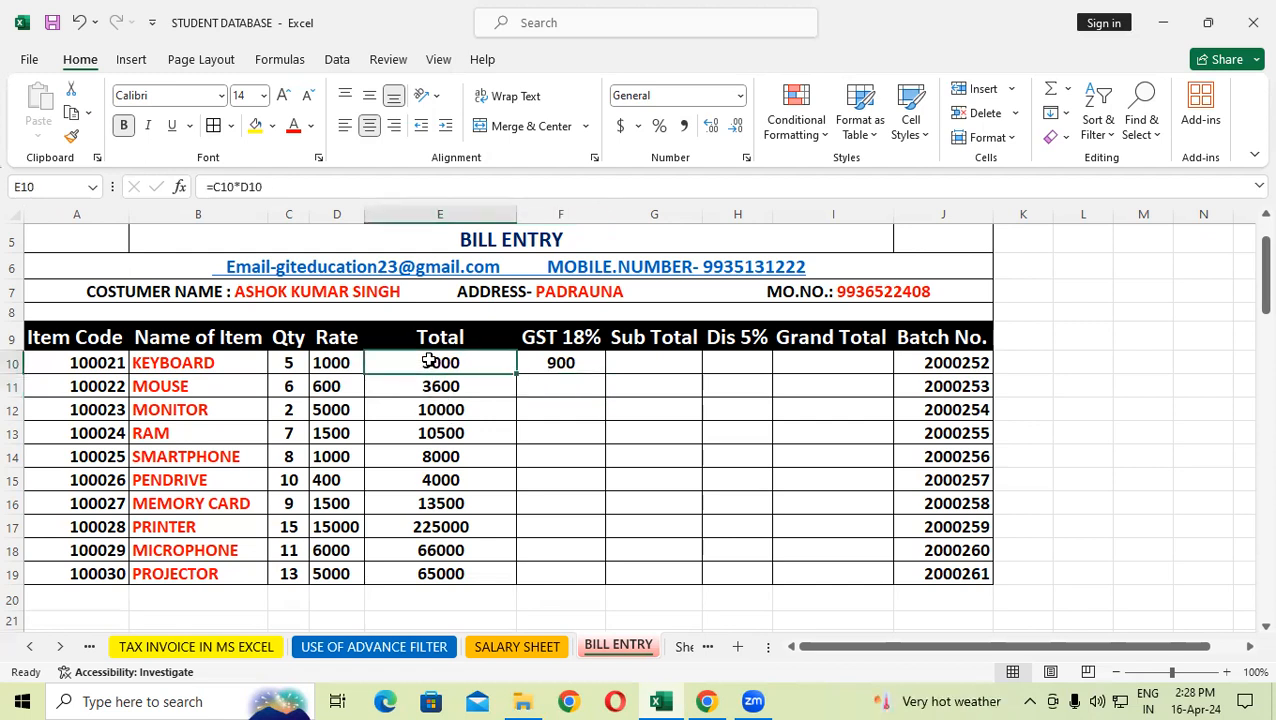
pyautogui.click(593, 361)
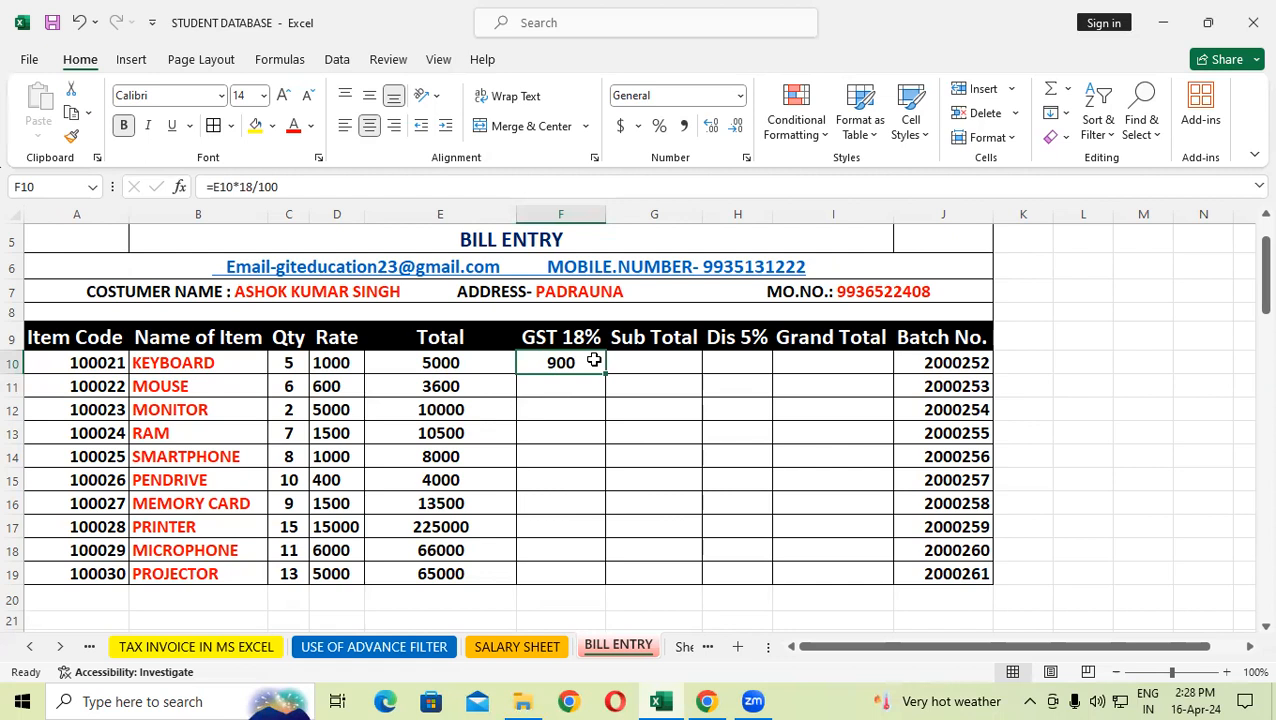
pyautogui.doubleClick(605, 370)
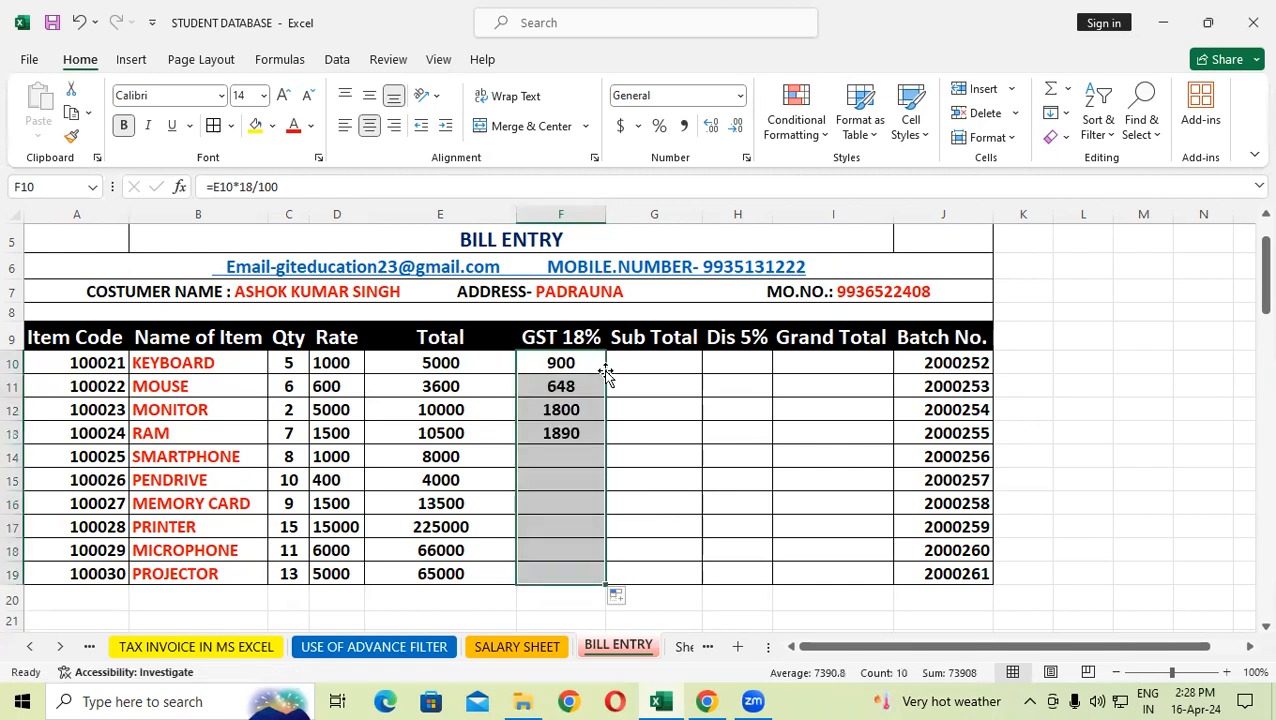
pyautogui.click(753, 433)
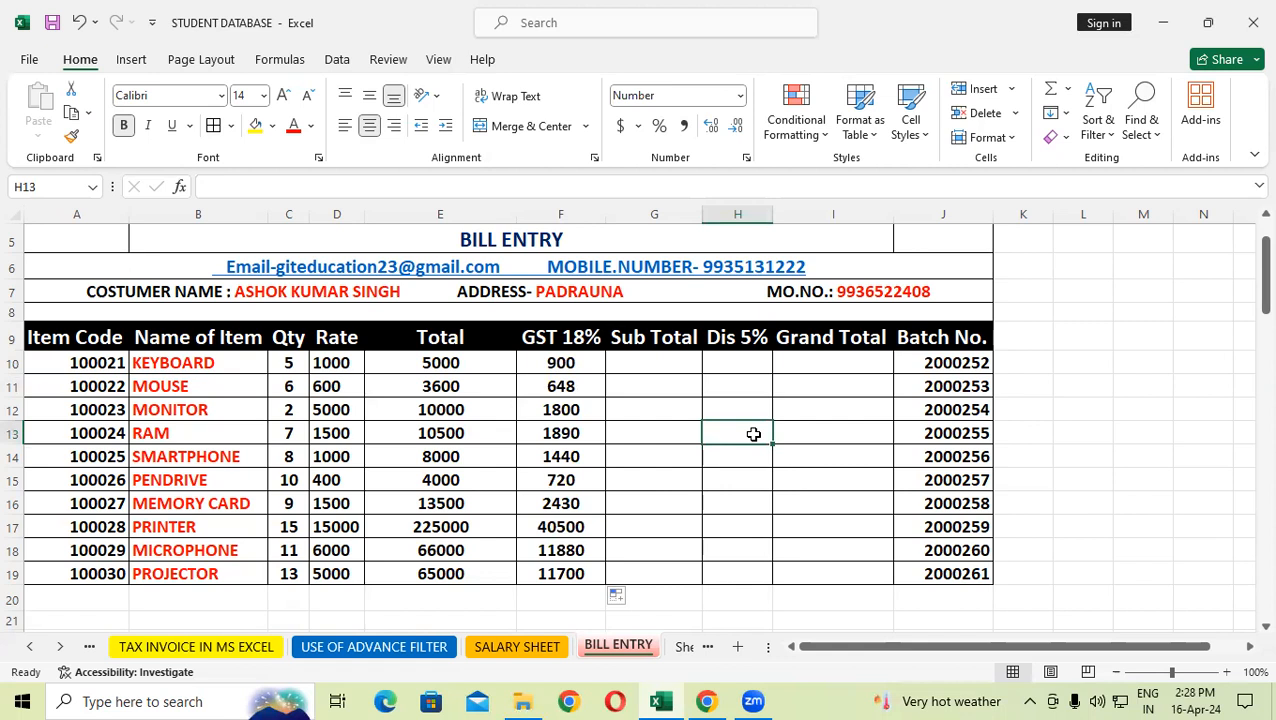
# Calculate the keyboard's Sub Total in G10 by adding its Total and GST with the formula =SUM(E10:F10).
pyautogui.click(684, 363)
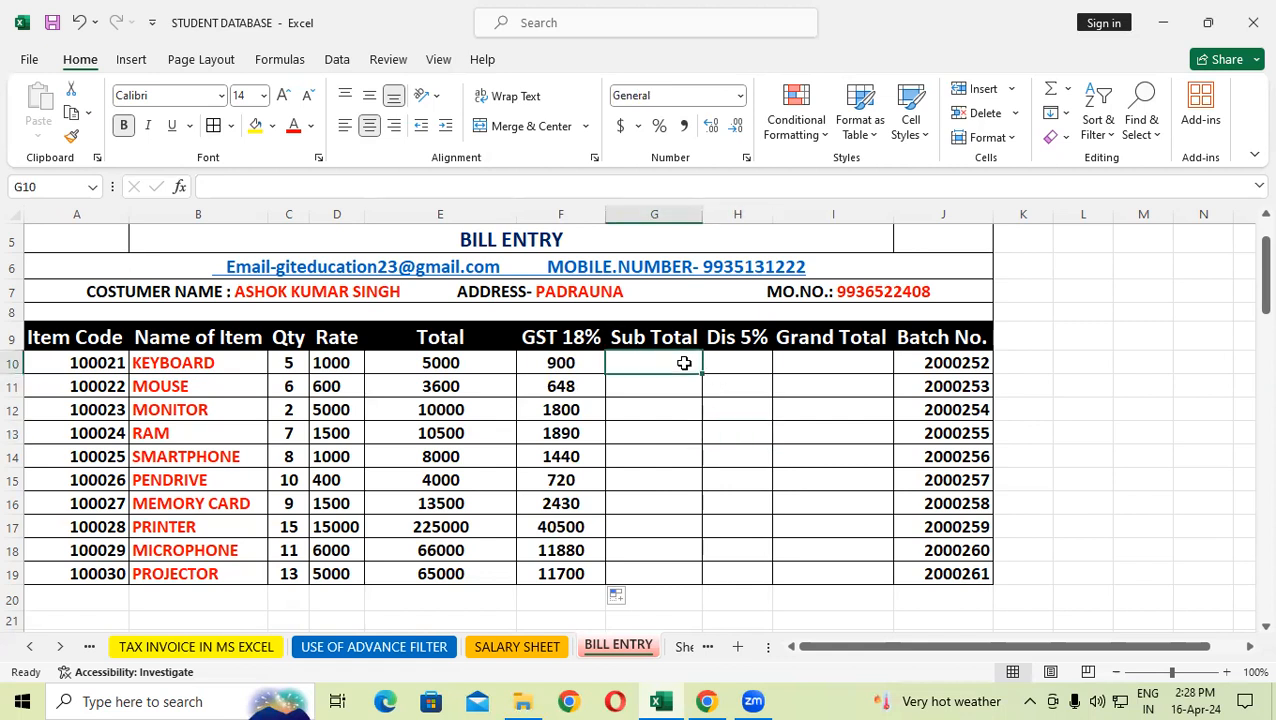
pyautogui.click(328, 362)
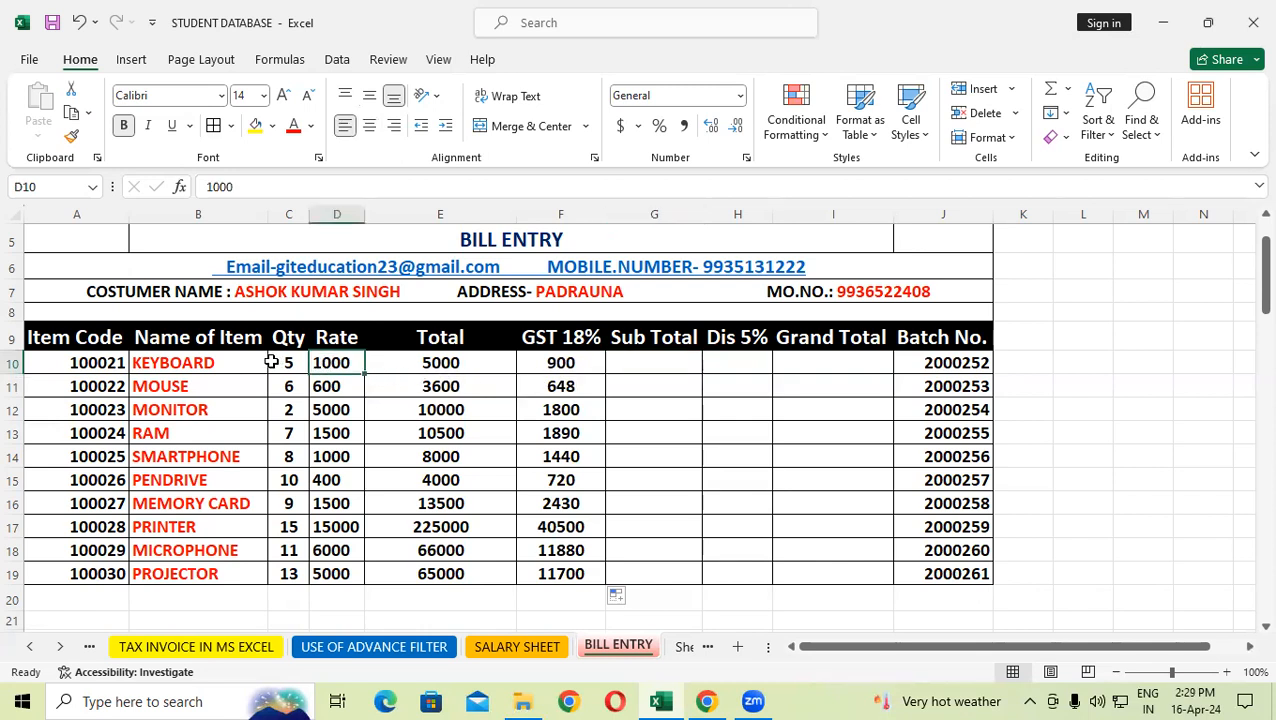
pyautogui.click(280, 363)
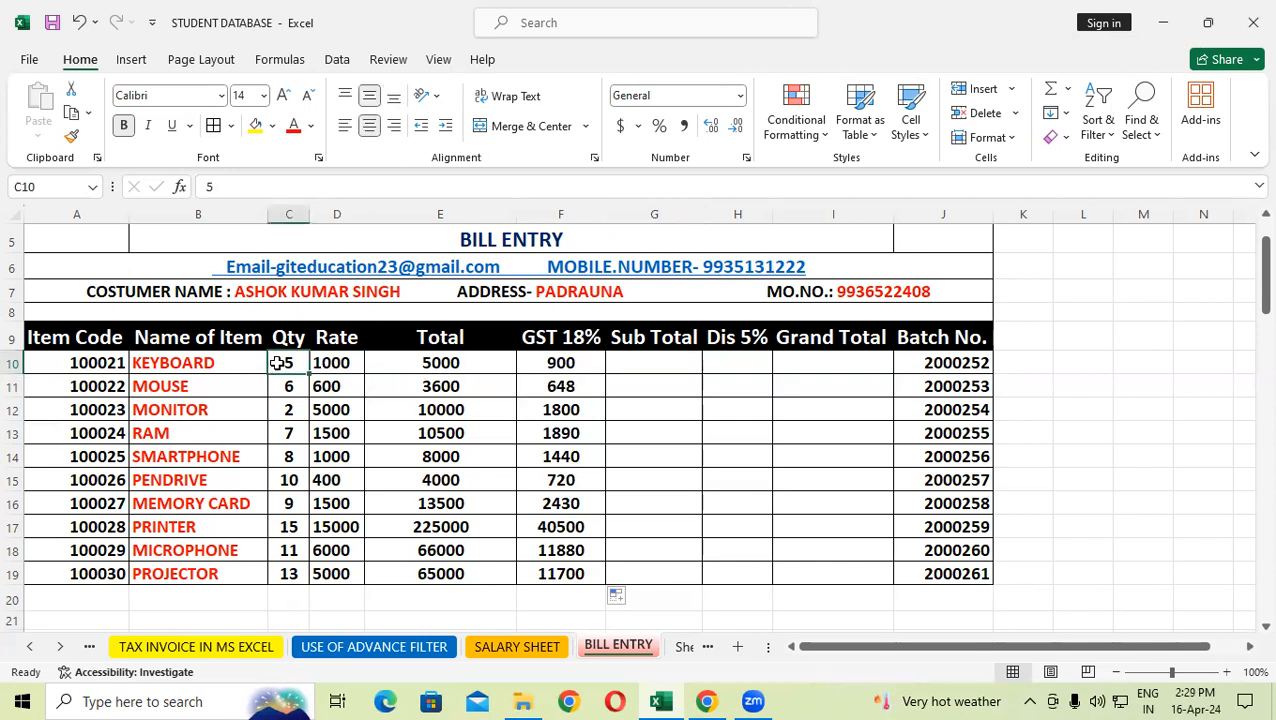
pyautogui.click(478, 362)
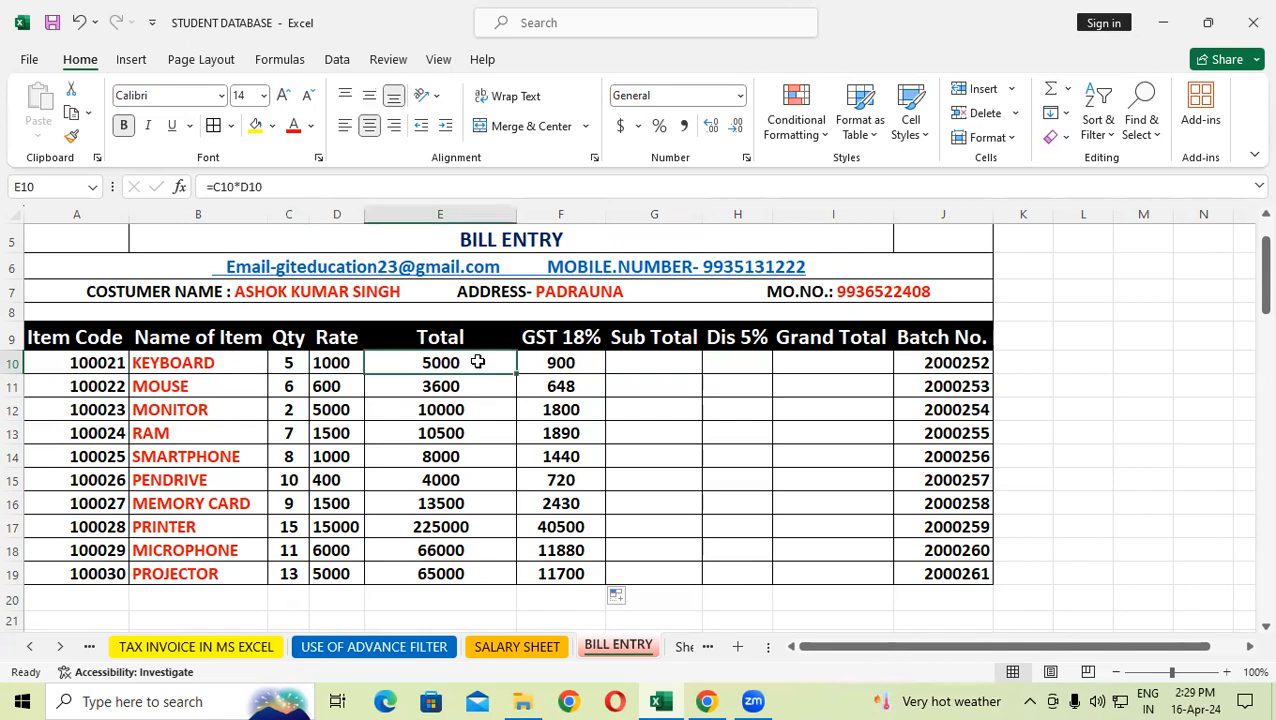
pyautogui.click(541, 362)
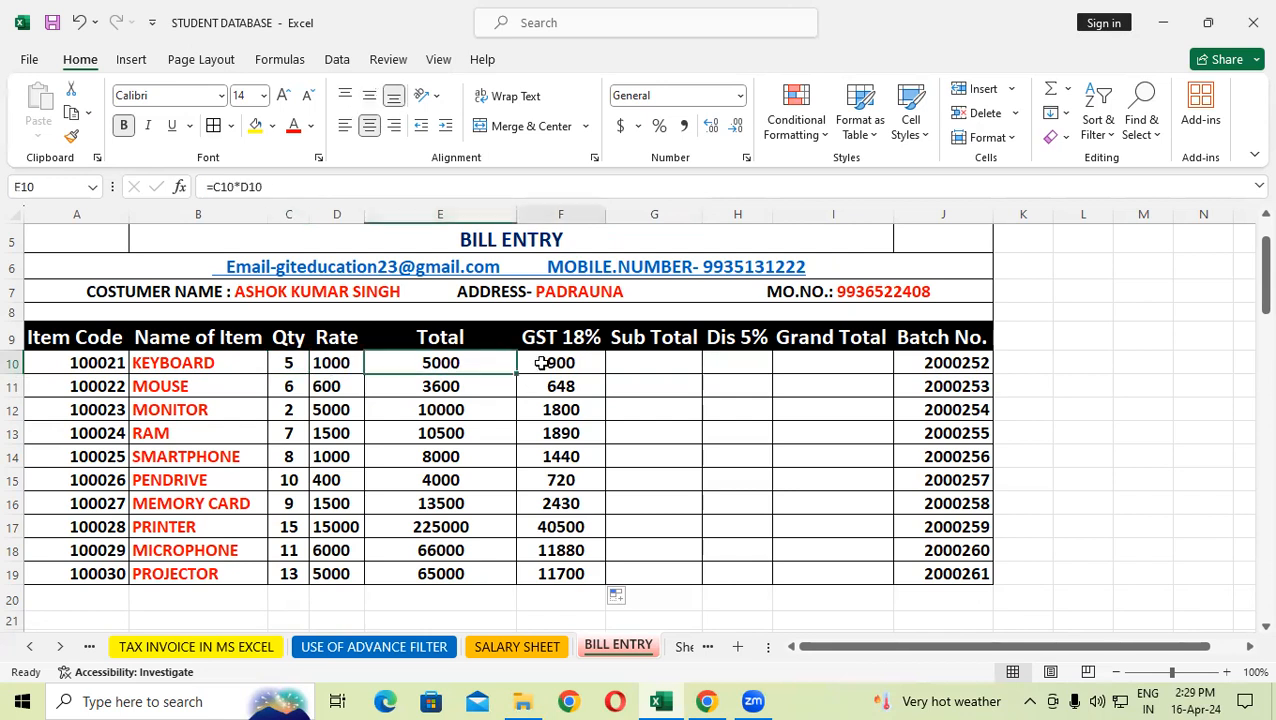
pyautogui.click(440, 360)
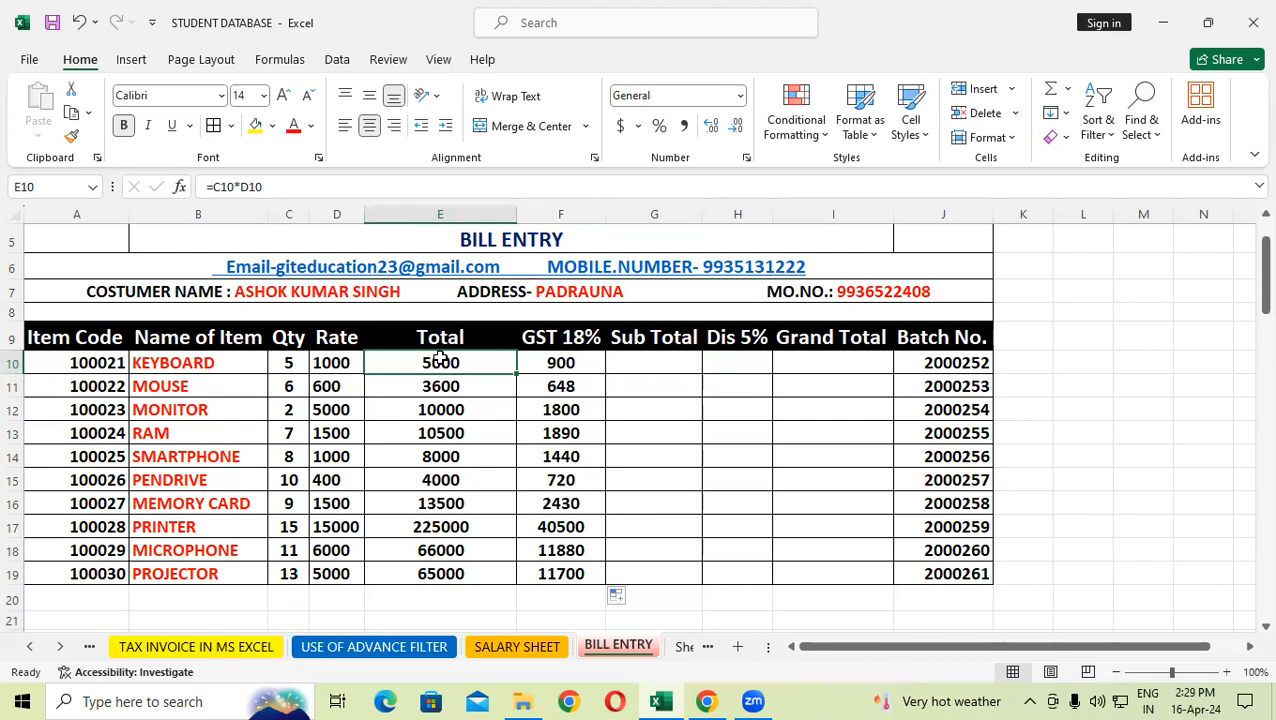
pyautogui.click(685, 356)
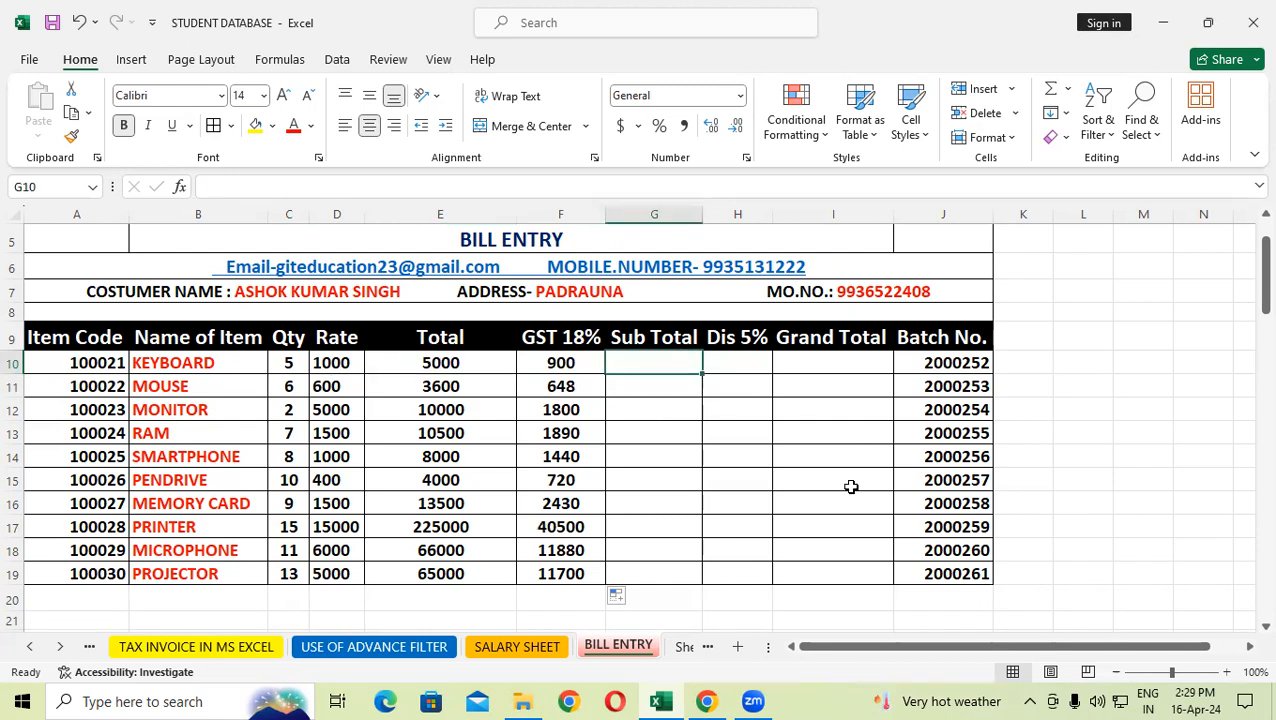
pyautogui.write('=')
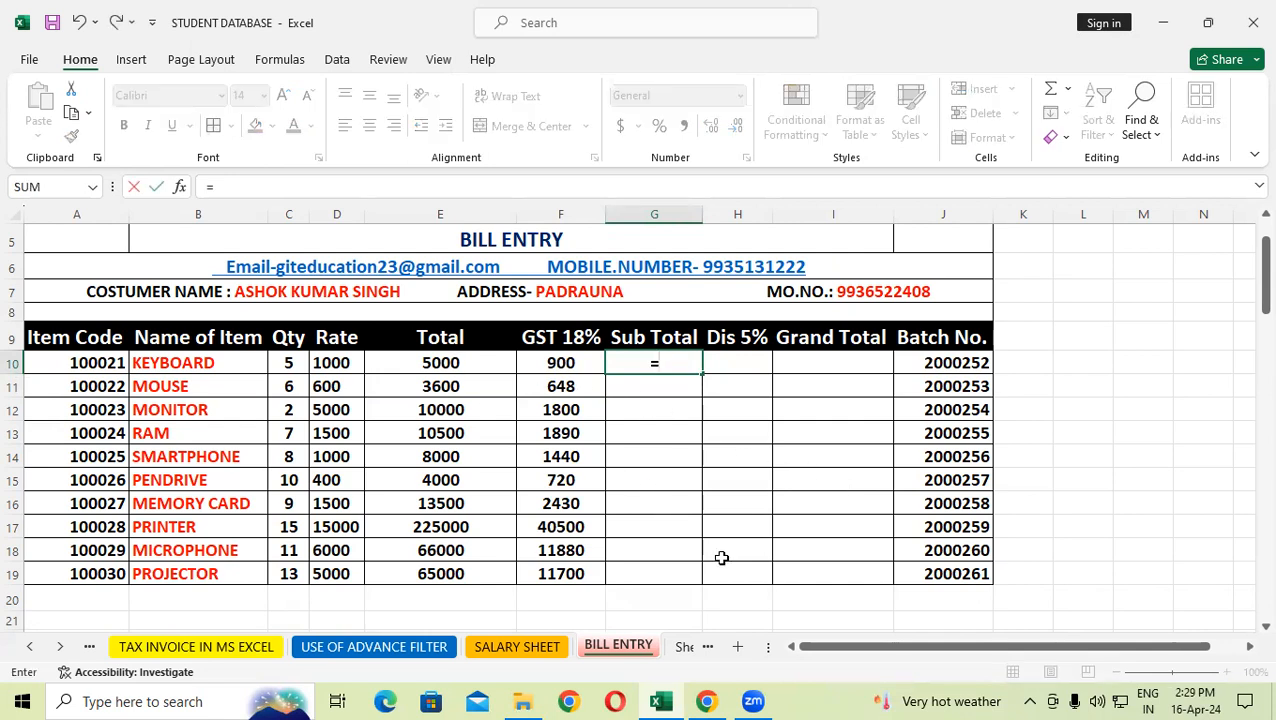
pyautogui.write('sum')
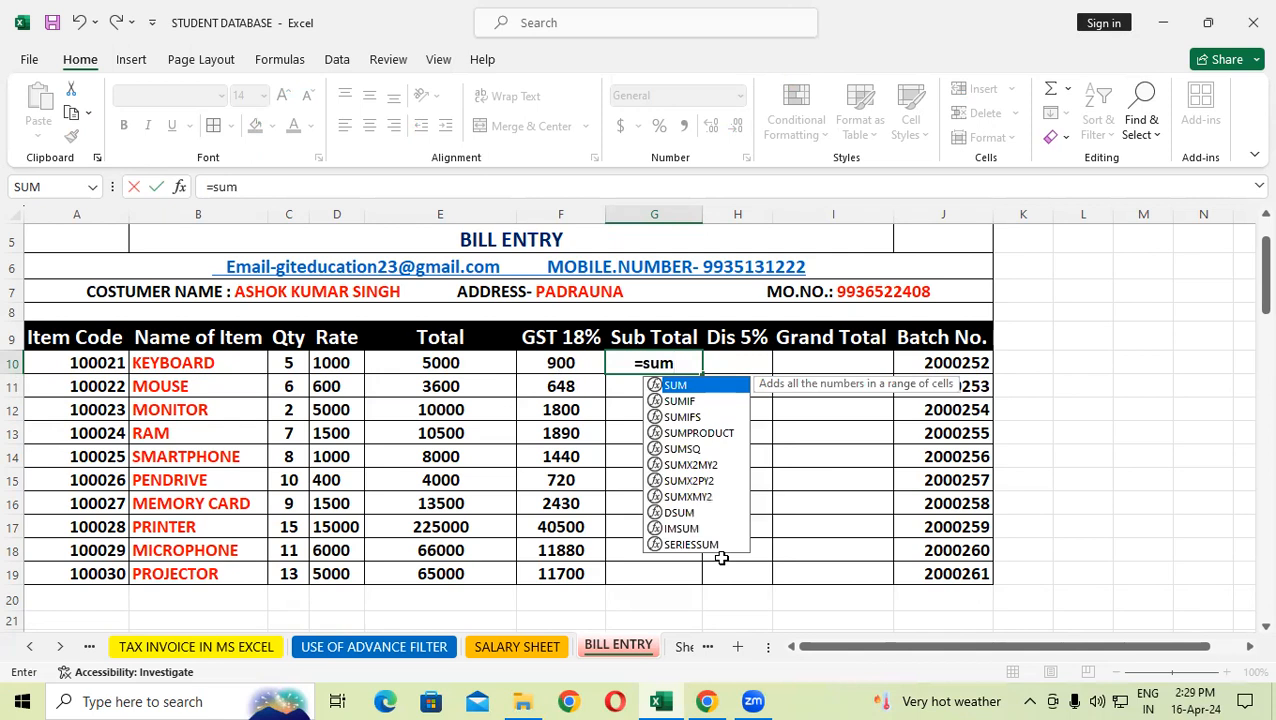
pyautogui.write('(')
pyautogui.moveTo(398, 354); pyautogui.dragTo(549, 363)
pyautogui.press('Return')
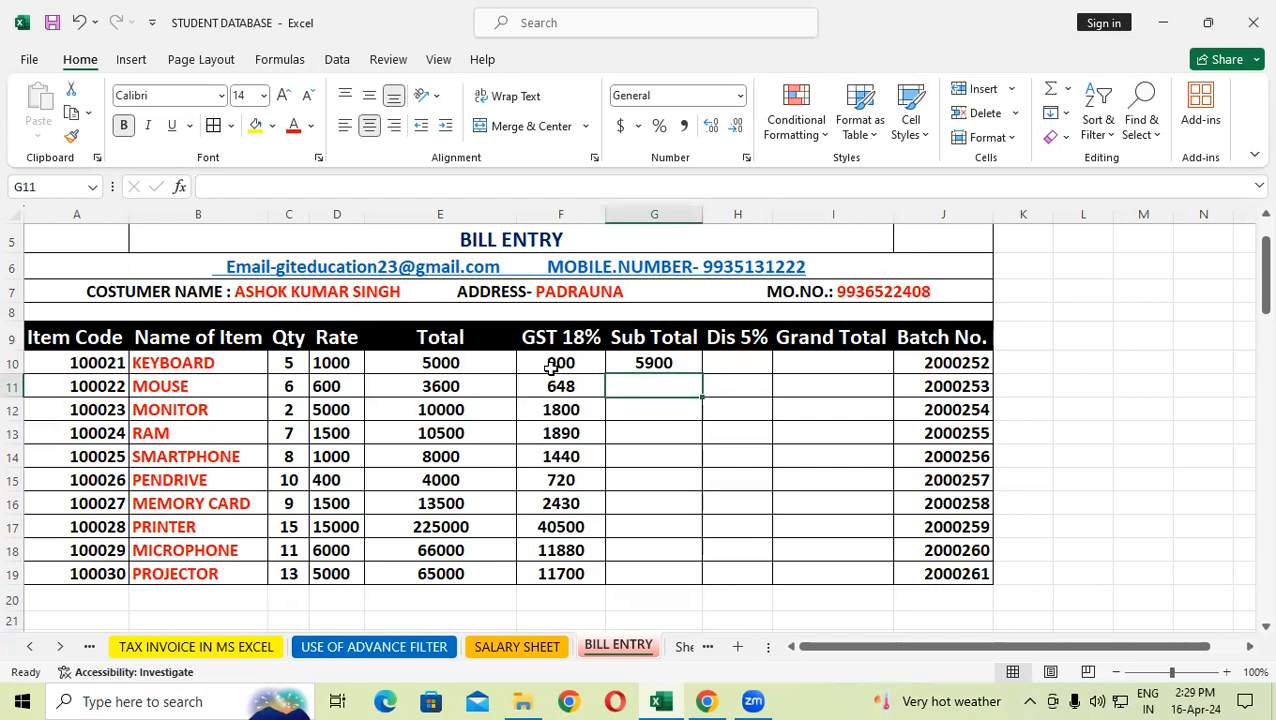
# Fill the Sub Total formula from G10 down through the projector row, G19.
pyautogui.click(752, 498)
pyautogui.click(670, 363)
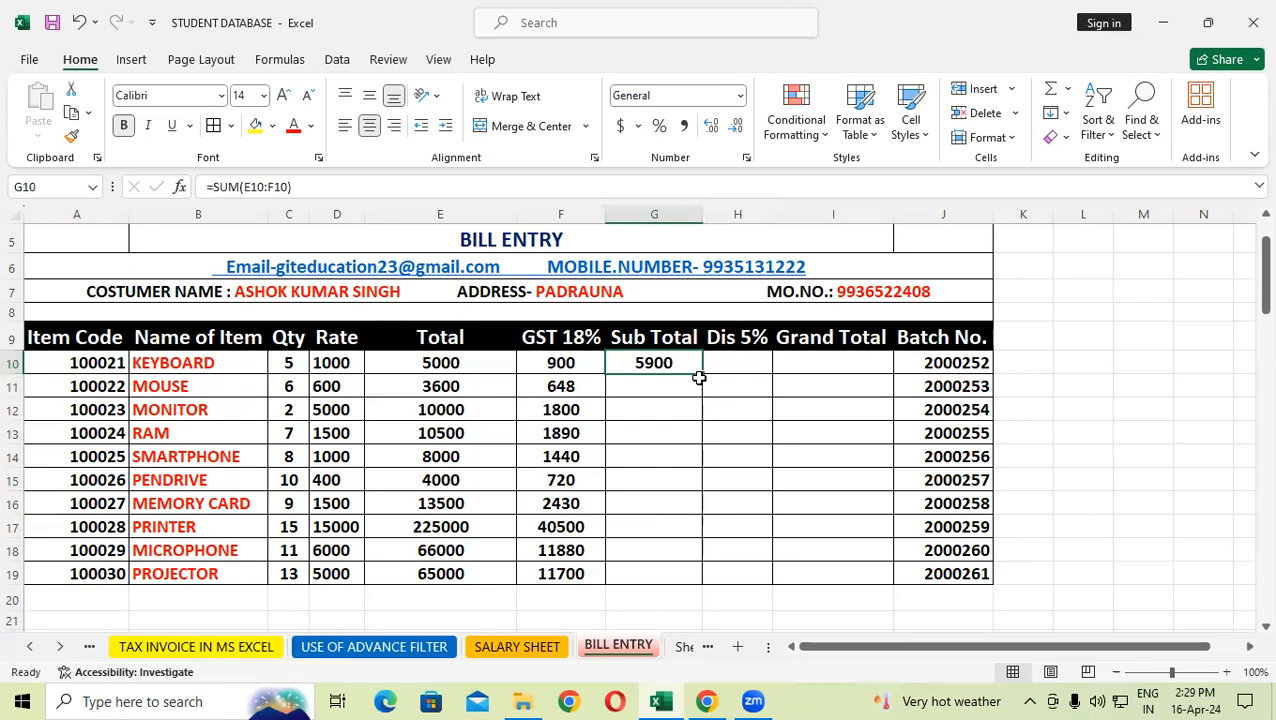
pyautogui.doubleClick(701, 372)
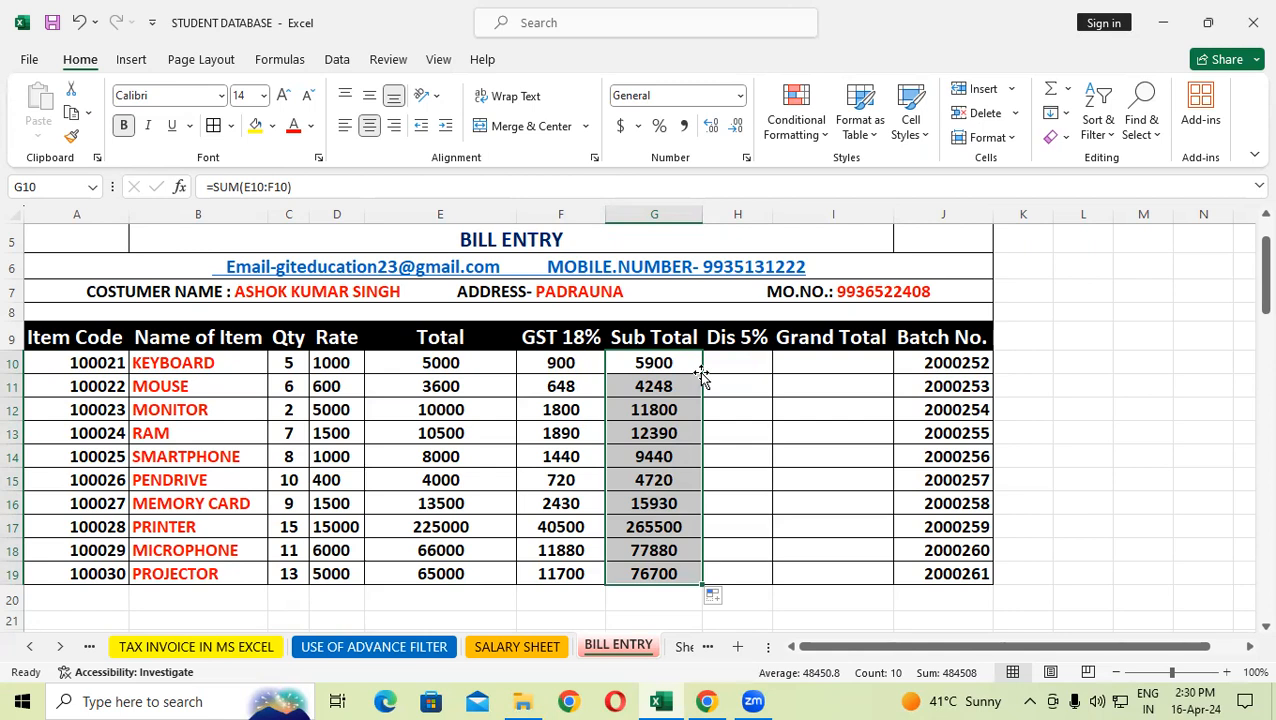
# Calculate the keyboard's 5% discount in H10 with the formula =G10*5/100.
pyautogui.click(733, 362)
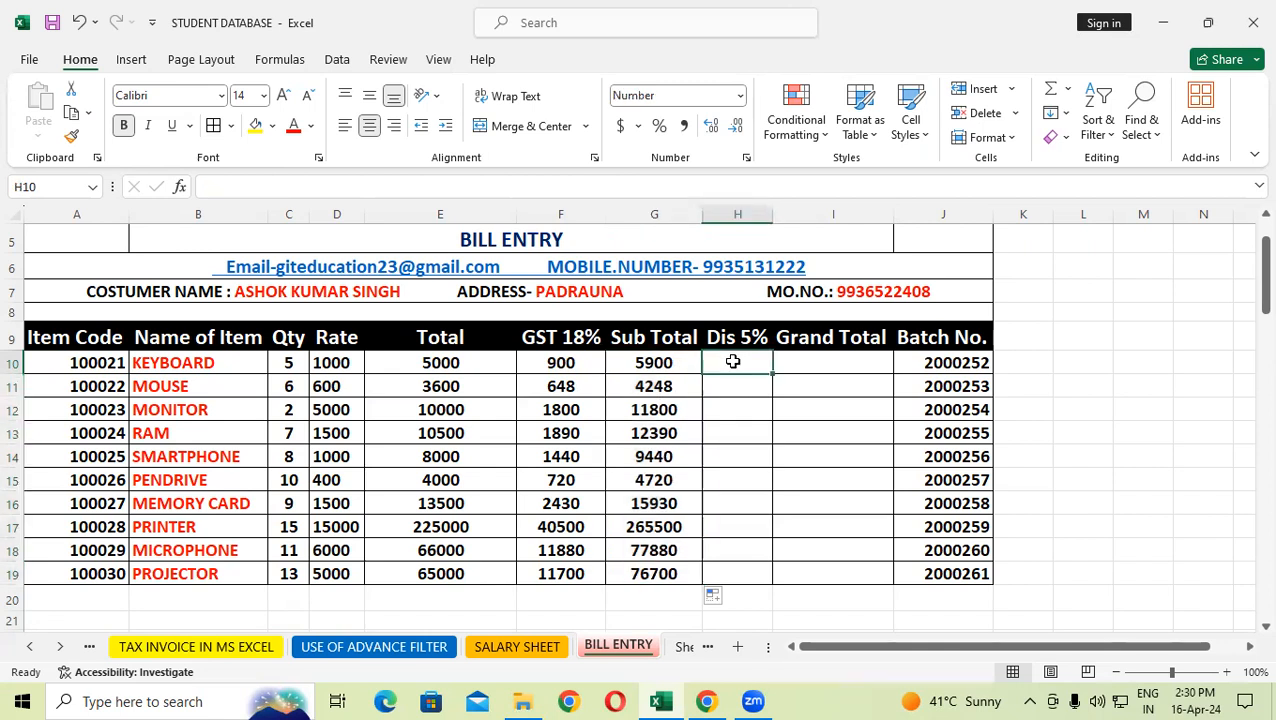
pyautogui.write('=')
pyautogui.click(643, 362)
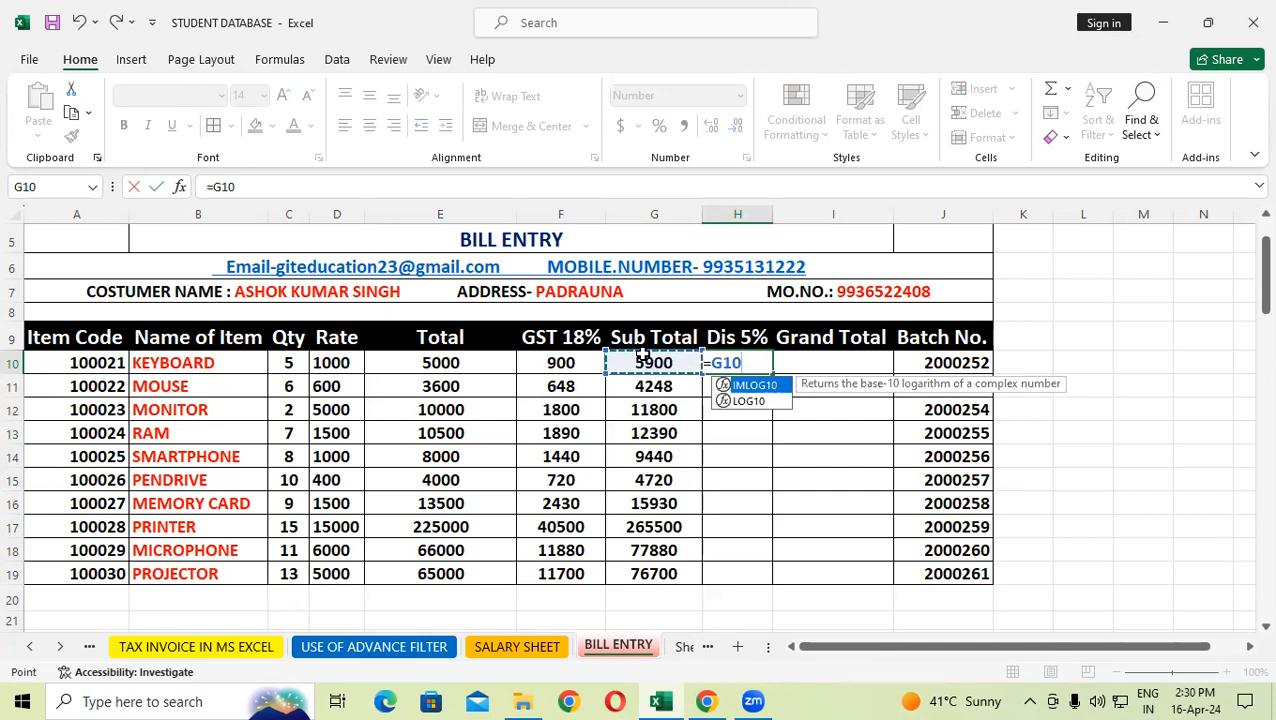
pyautogui.write('*5/100')
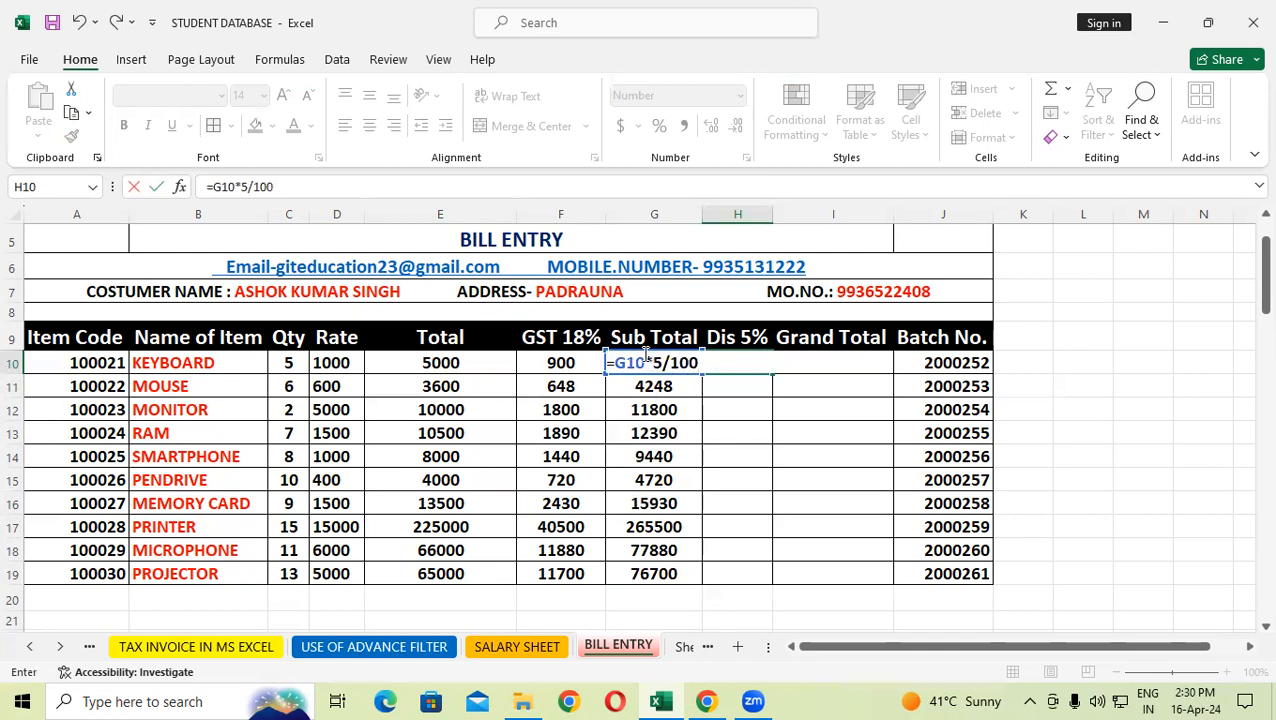
pyautogui.press('Return')
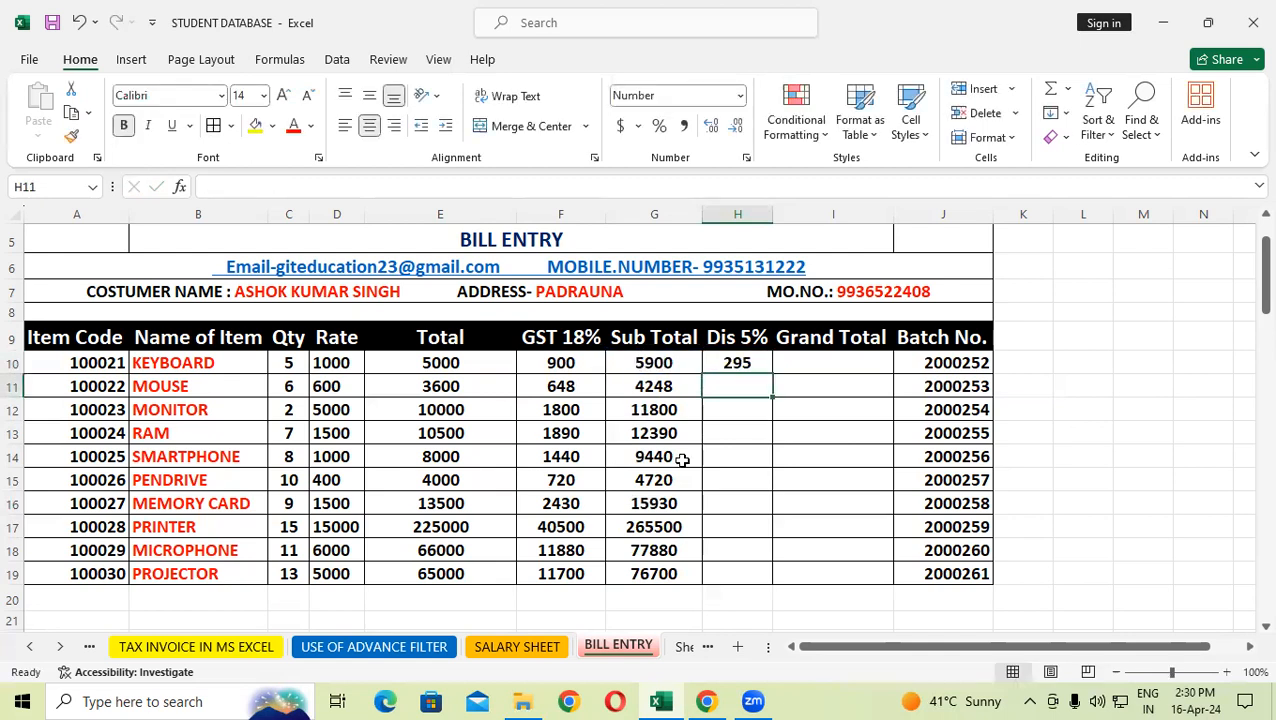
# Fill the Dis 5% formula from H10 down through the projector row, H19.
pyautogui.click(675, 367)
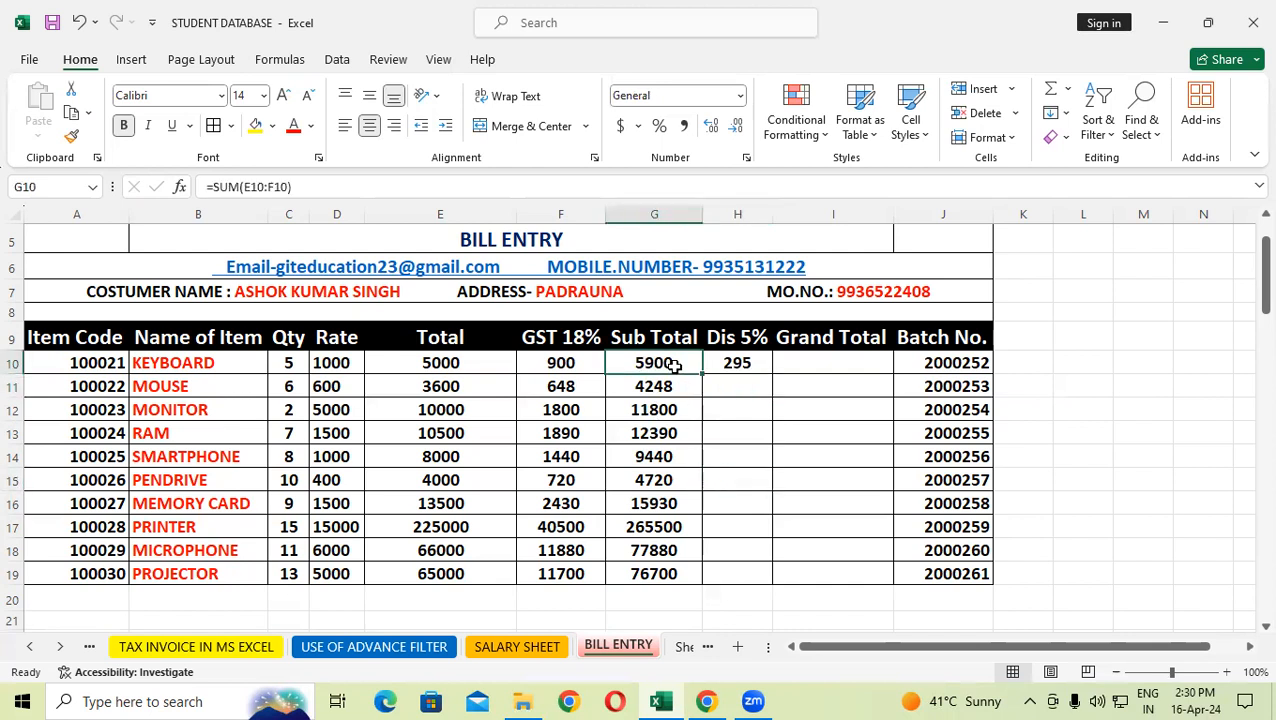
pyautogui.click(737, 363)
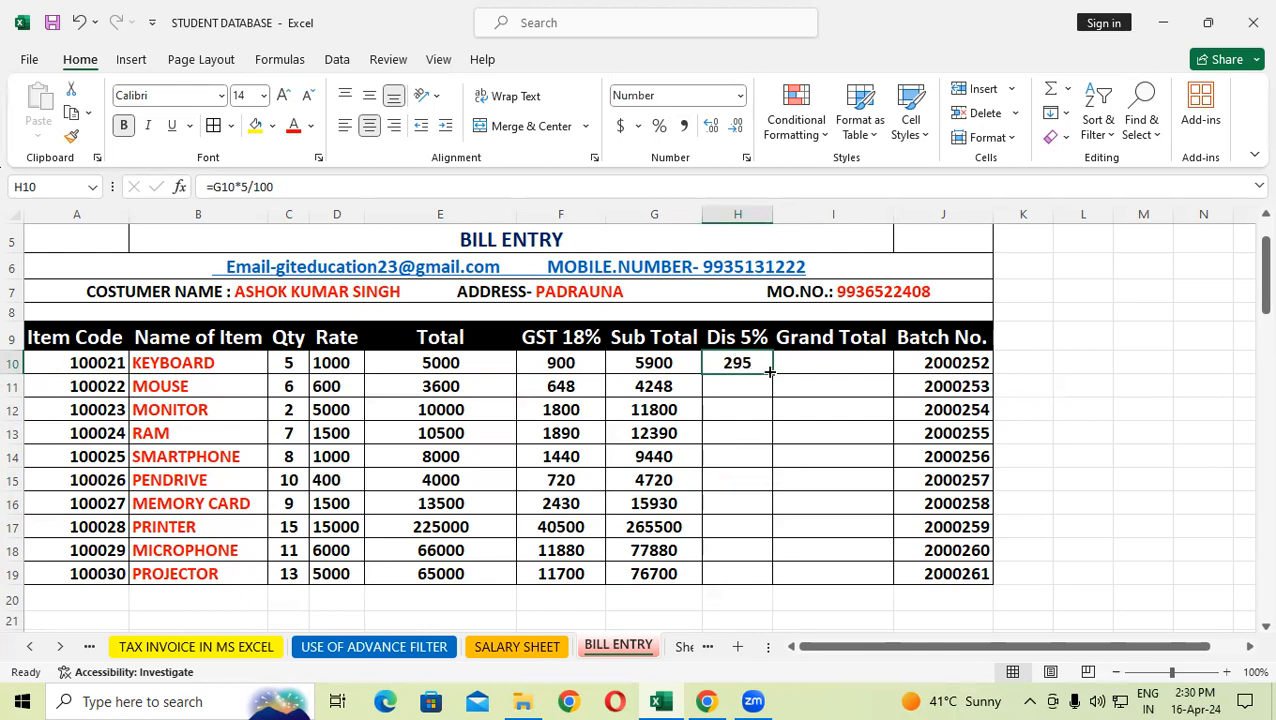
pyautogui.doubleClick(775, 371)
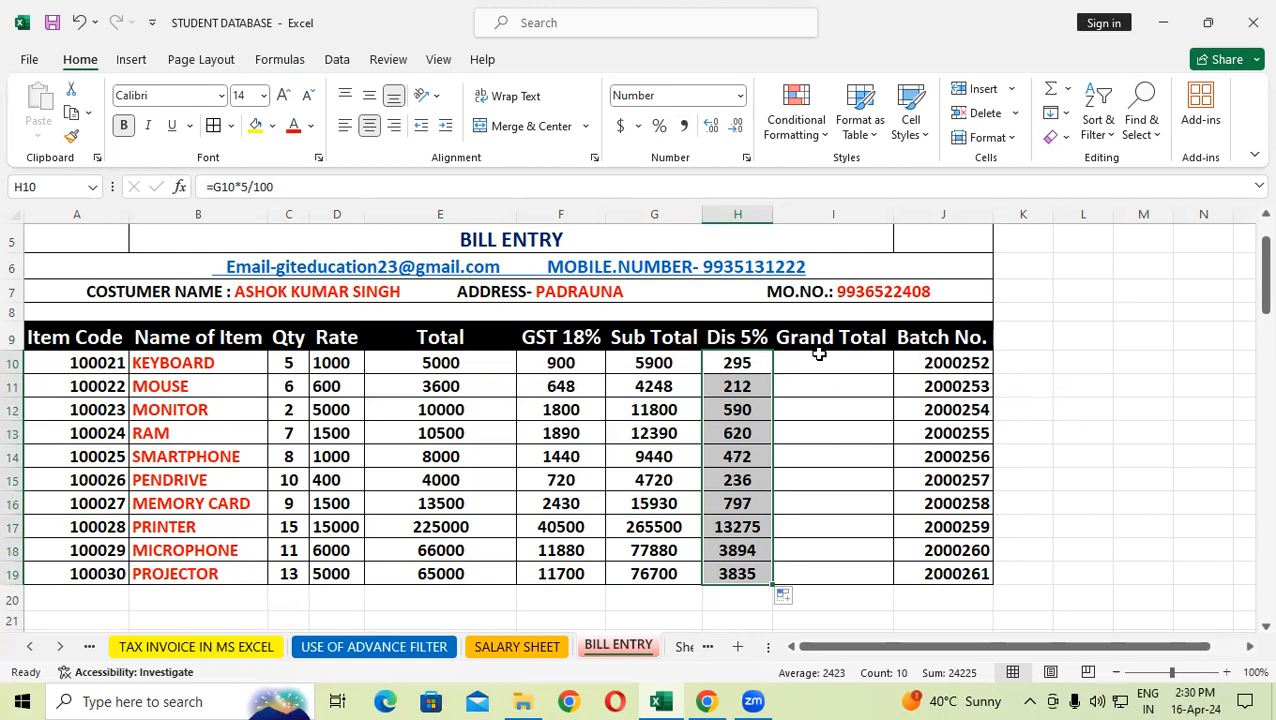
# Calculate the keyboard's Grand Total in I10 as Sub Total minus discount with the formula =G10-H10.
pyautogui.click(818, 355)
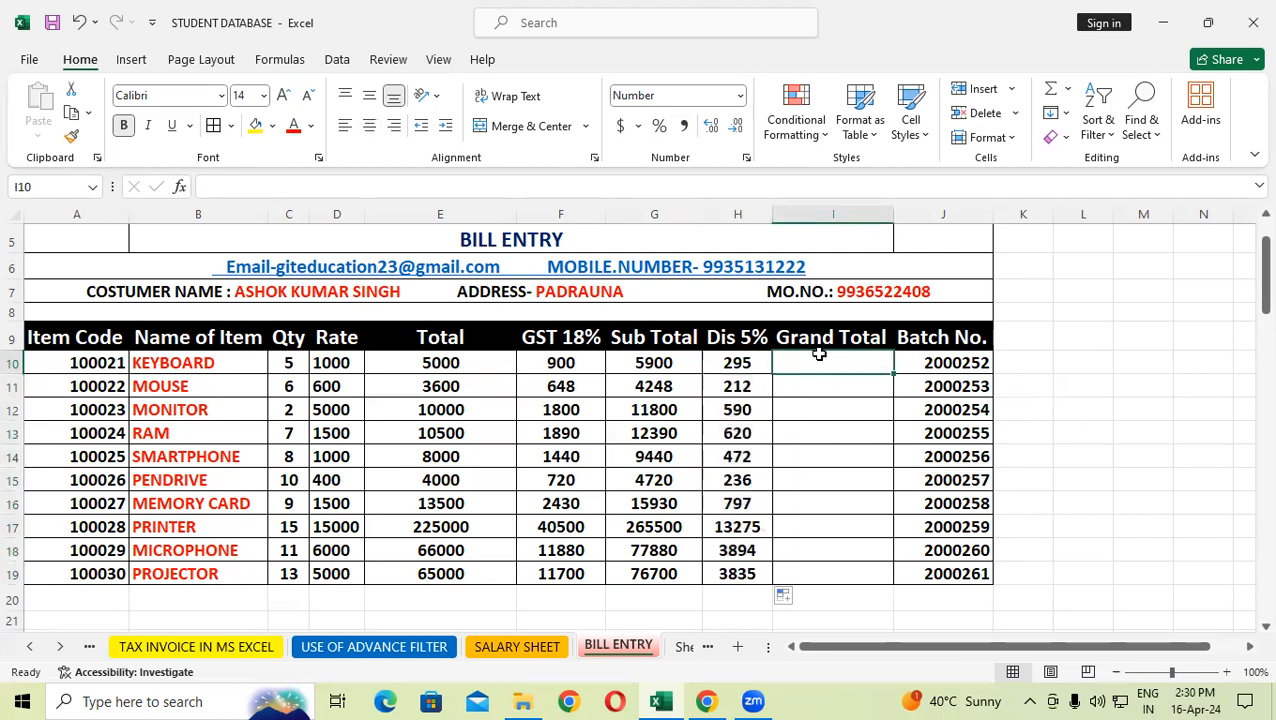
pyautogui.click(647, 363)
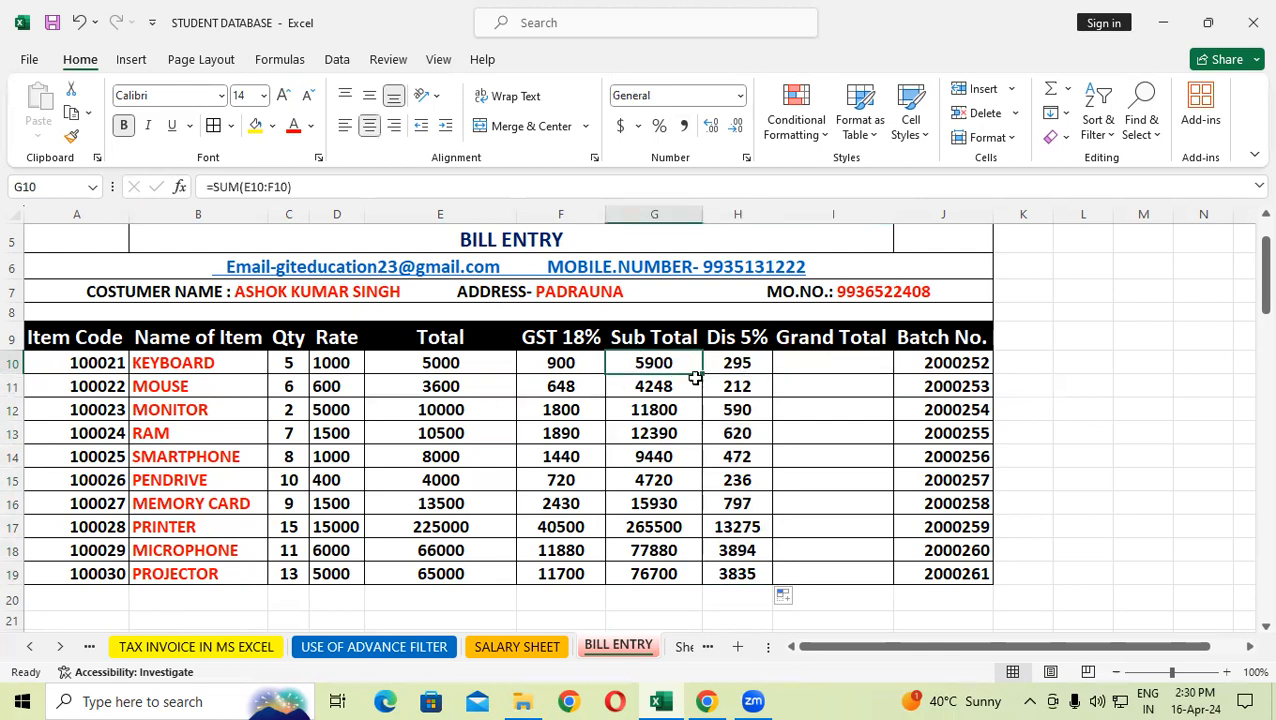
pyautogui.click(752, 366)
pyautogui.click(650, 363)
pyautogui.click(808, 364)
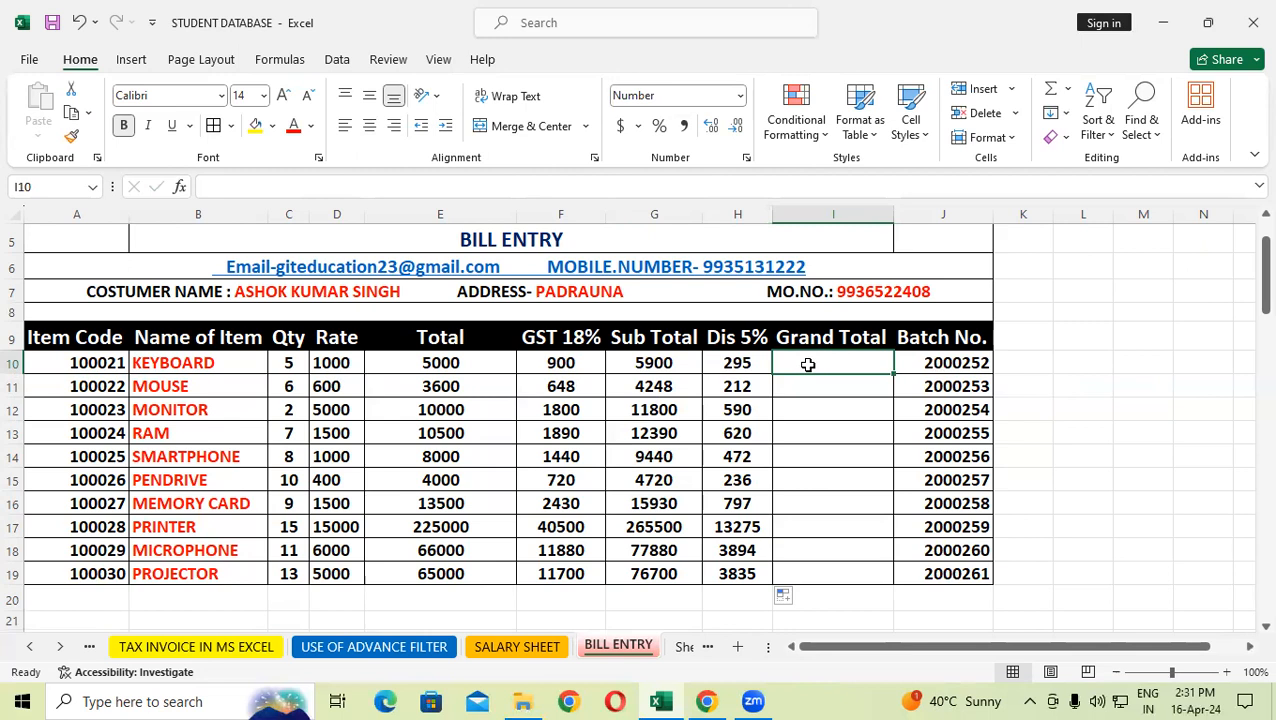
pyautogui.write('=')
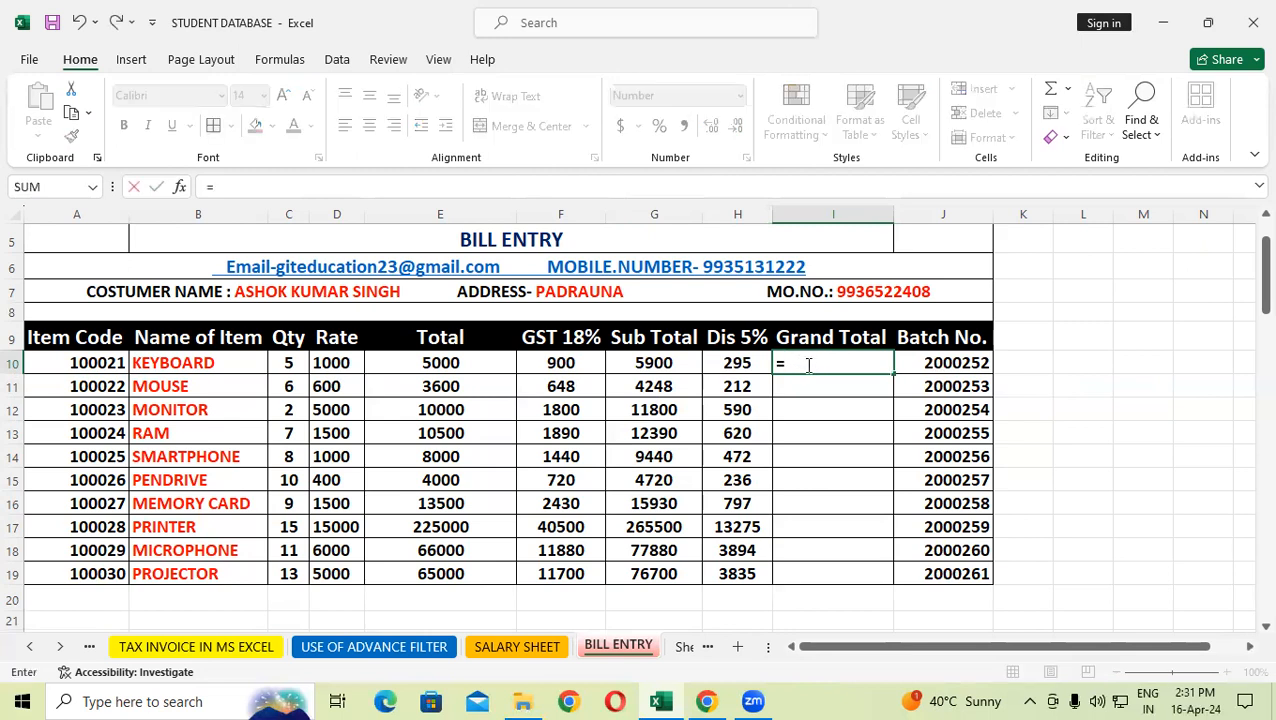
pyautogui.click(670, 360)
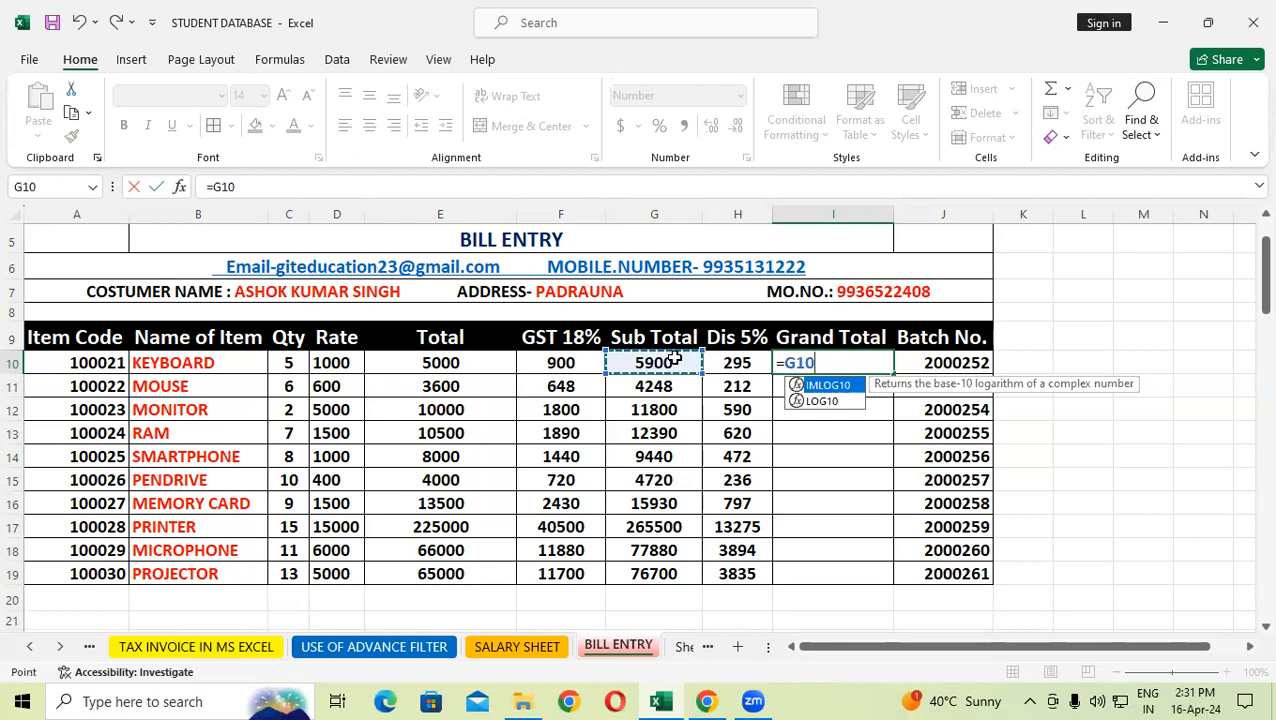
pyautogui.write('-')
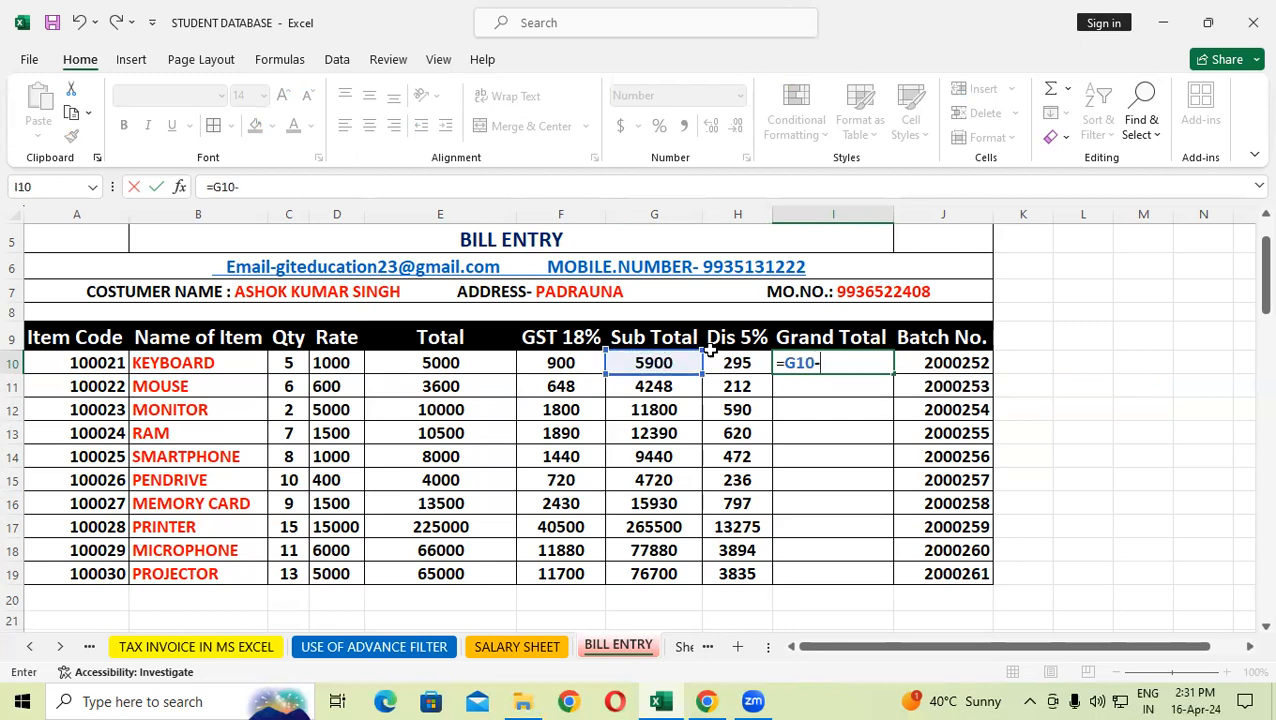
pyautogui.click(730, 361)
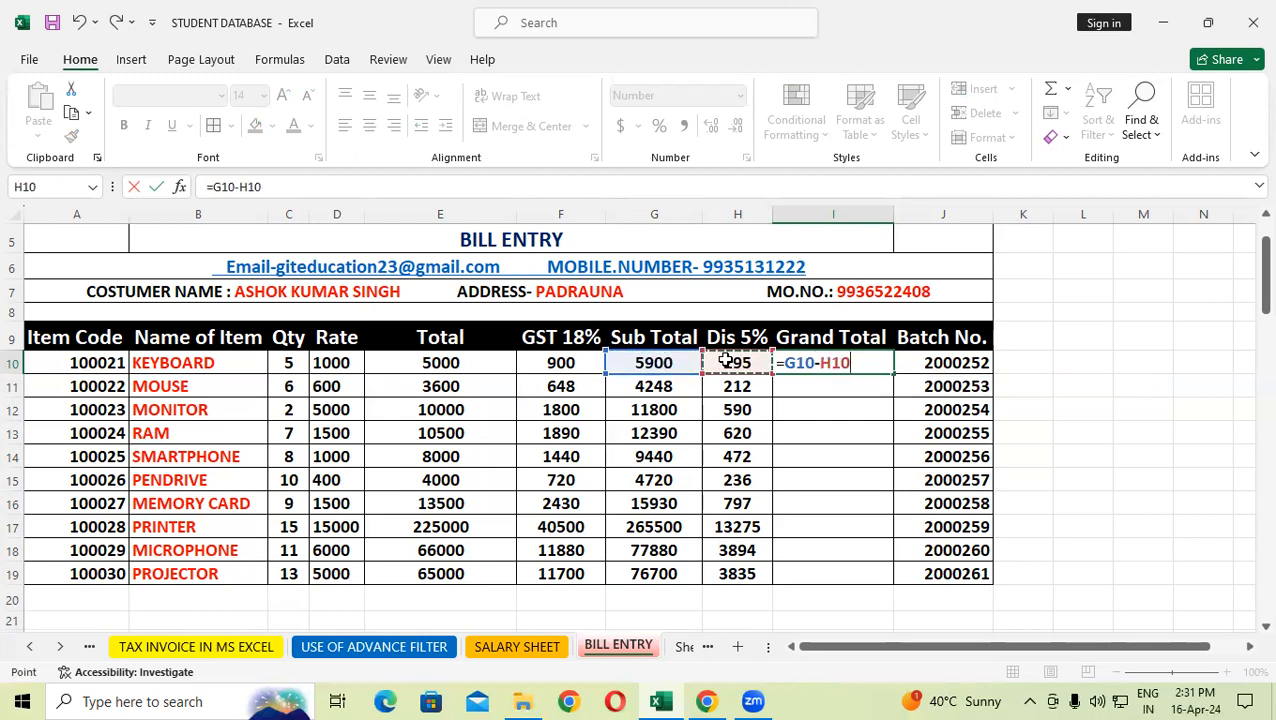
pyautogui.press('Return')
# Fill the Grand Total formula from I10 down through the projector row, I19.
pyautogui.click(849, 360)
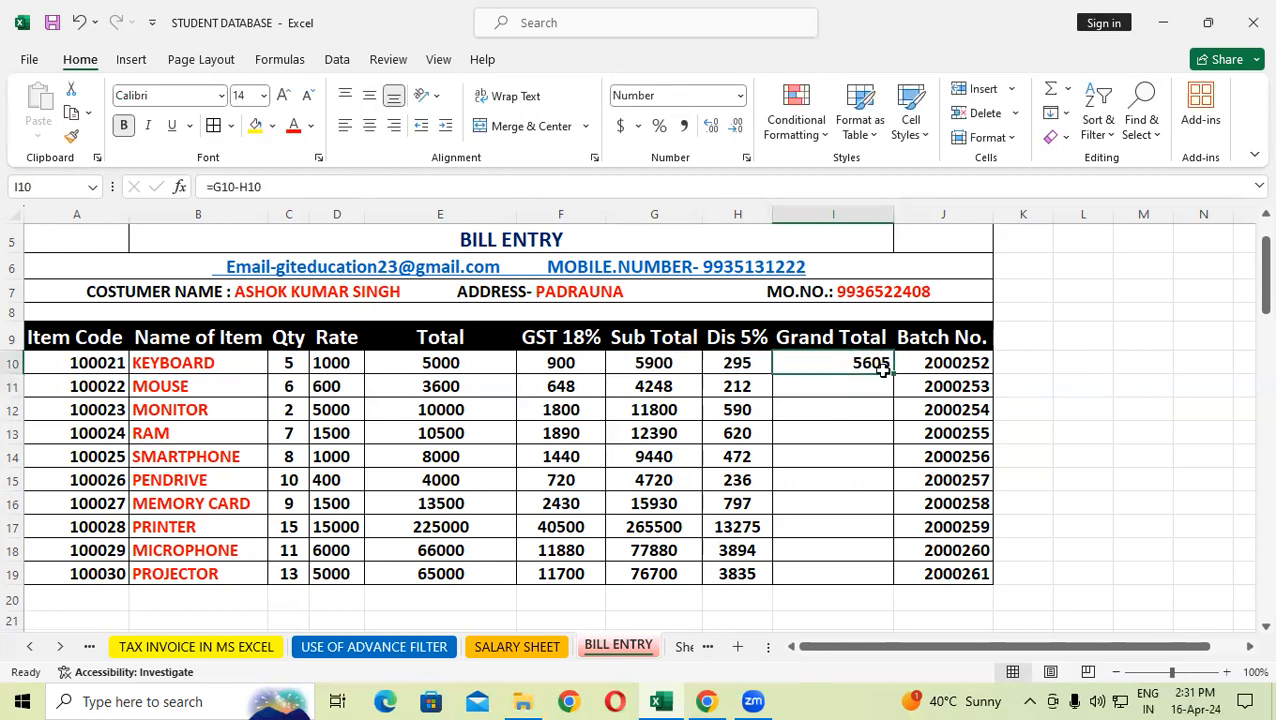
pyautogui.doubleClick(893, 374)
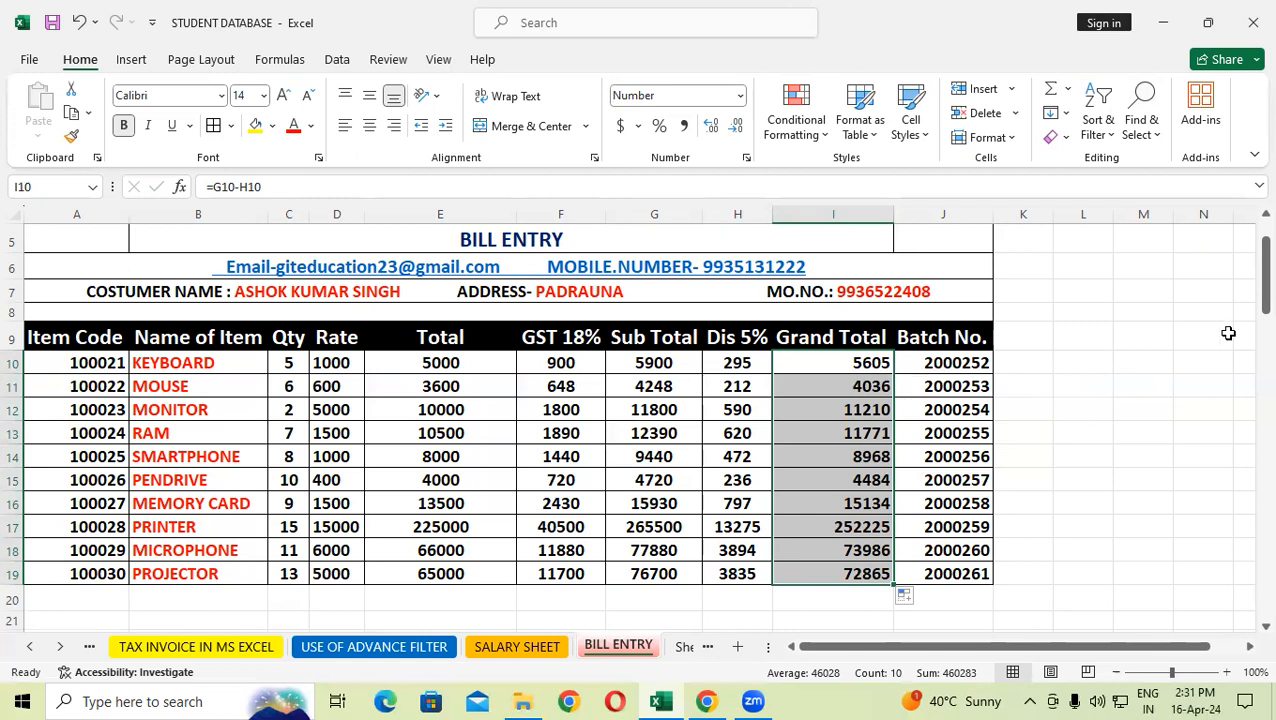
pyautogui.click(1153, 340)
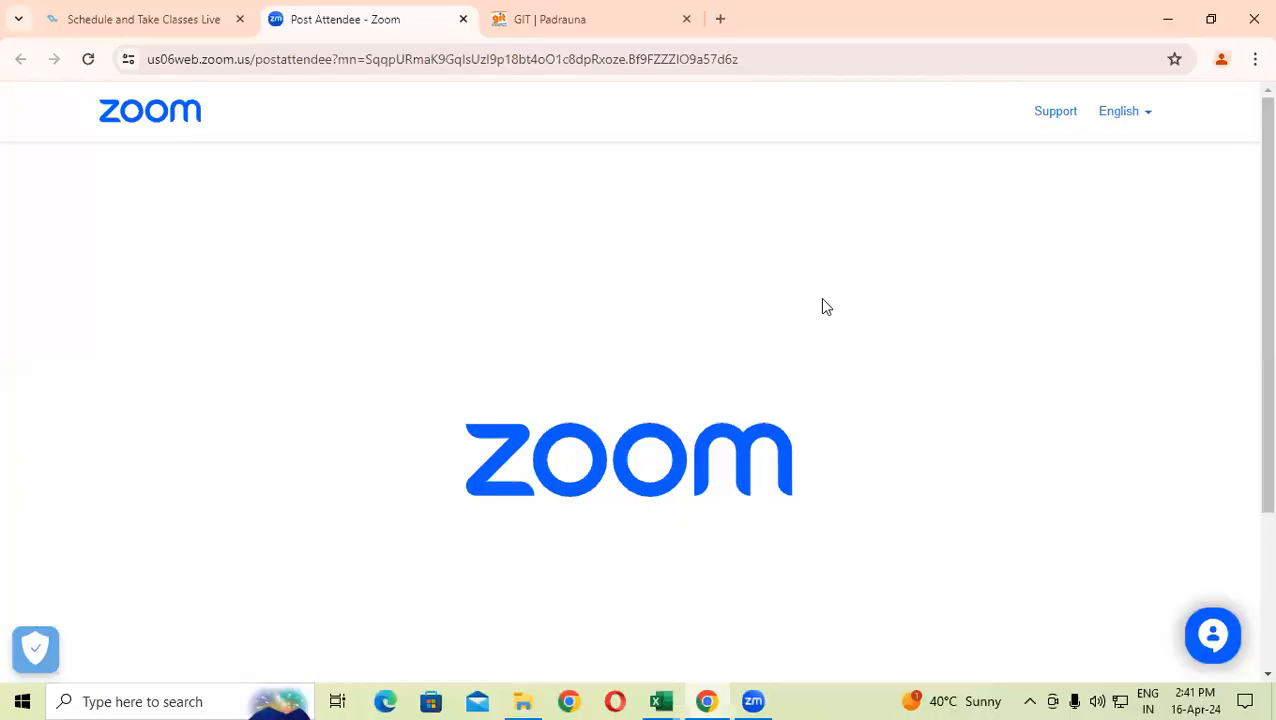
# Switch from the browser to the Excel workbook Book1 and show the whole SALE 2020 table on Sheet1.
pyautogui.click(656, 698)
pyautogui.click(753, 638)
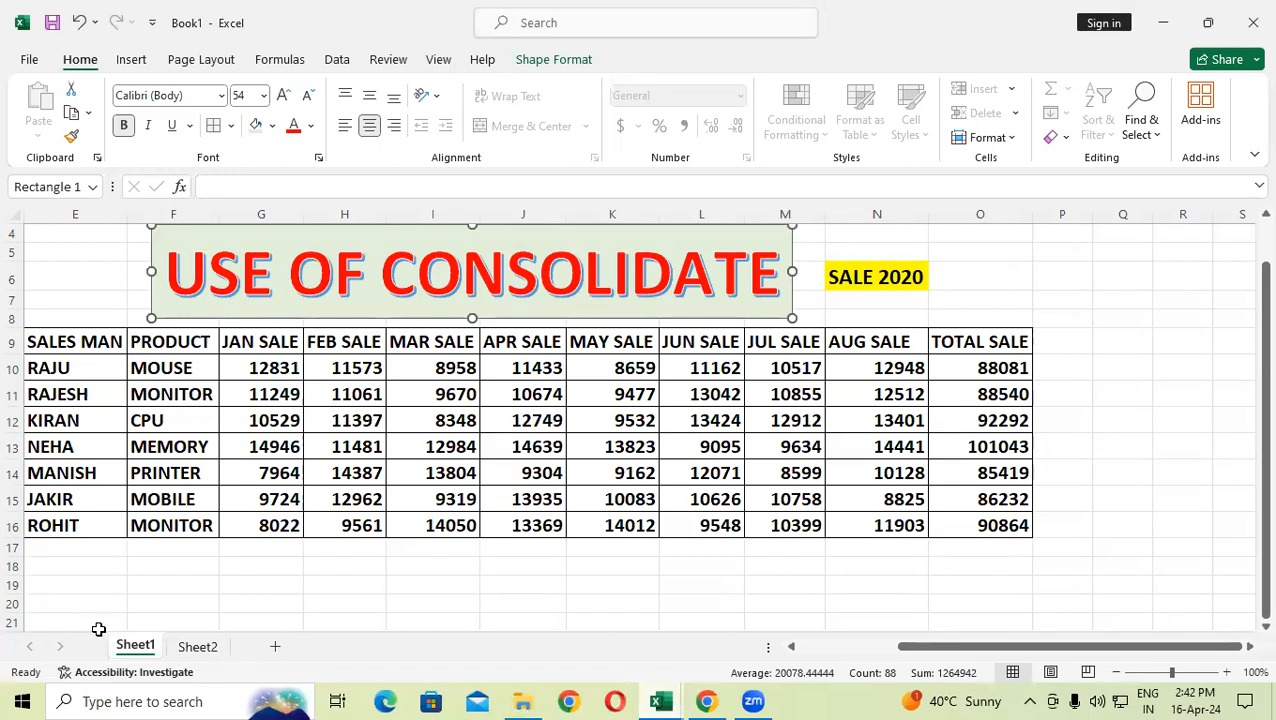
pyautogui.click(365, 577)
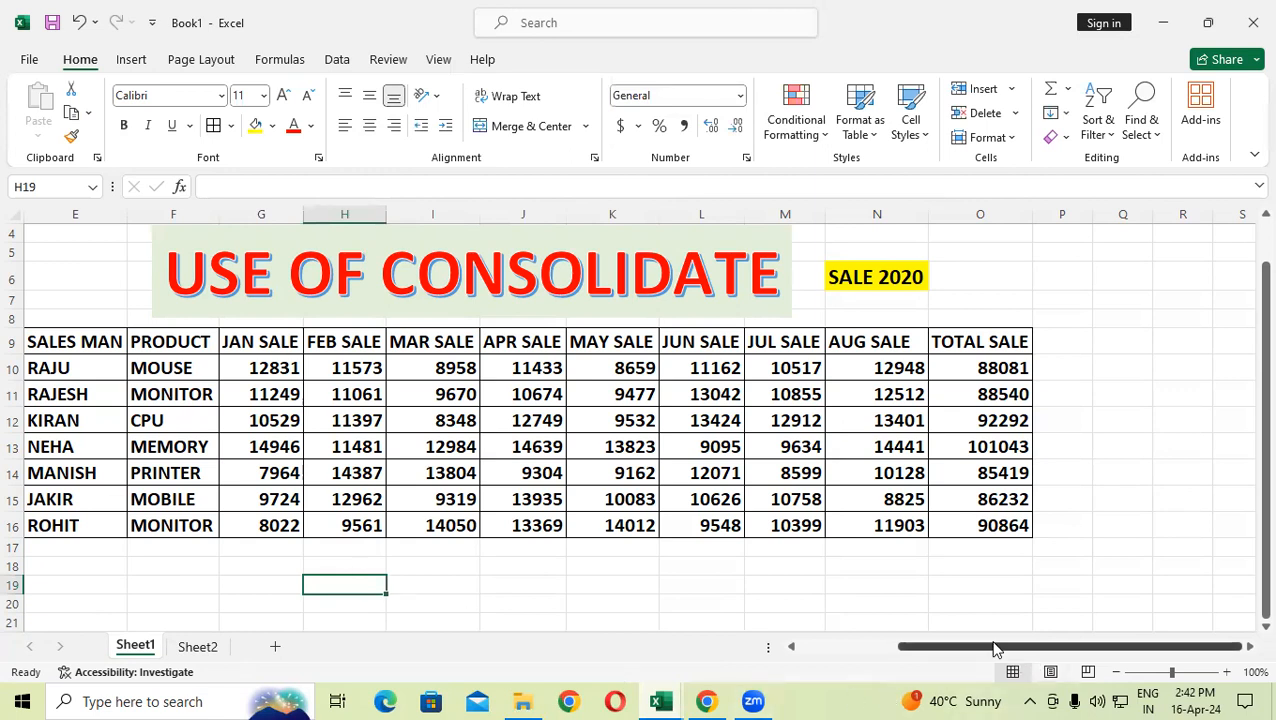
pyautogui.moveTo(957, 650); pyautogui.dragTo(935, 650)
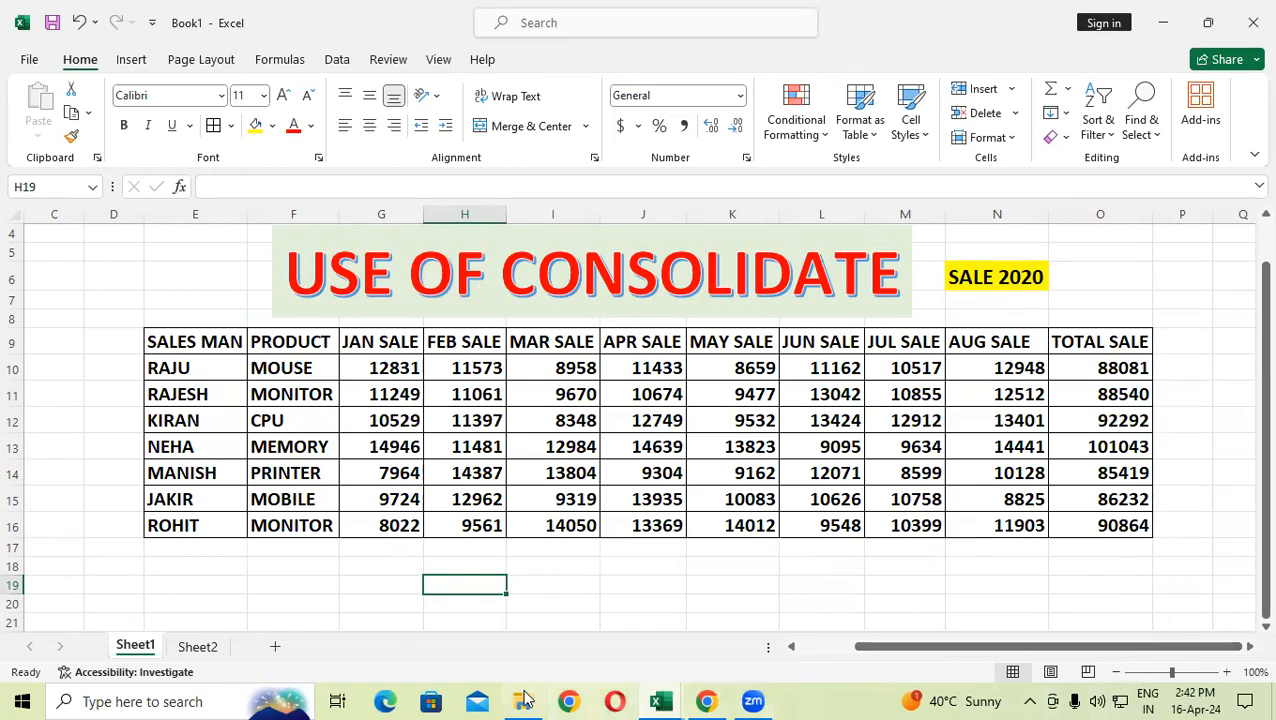
# Compare the SALE 2020 table on Sheet1 with the SALE 2021 table on Sheet2.
pyautogui.click(216, 648)
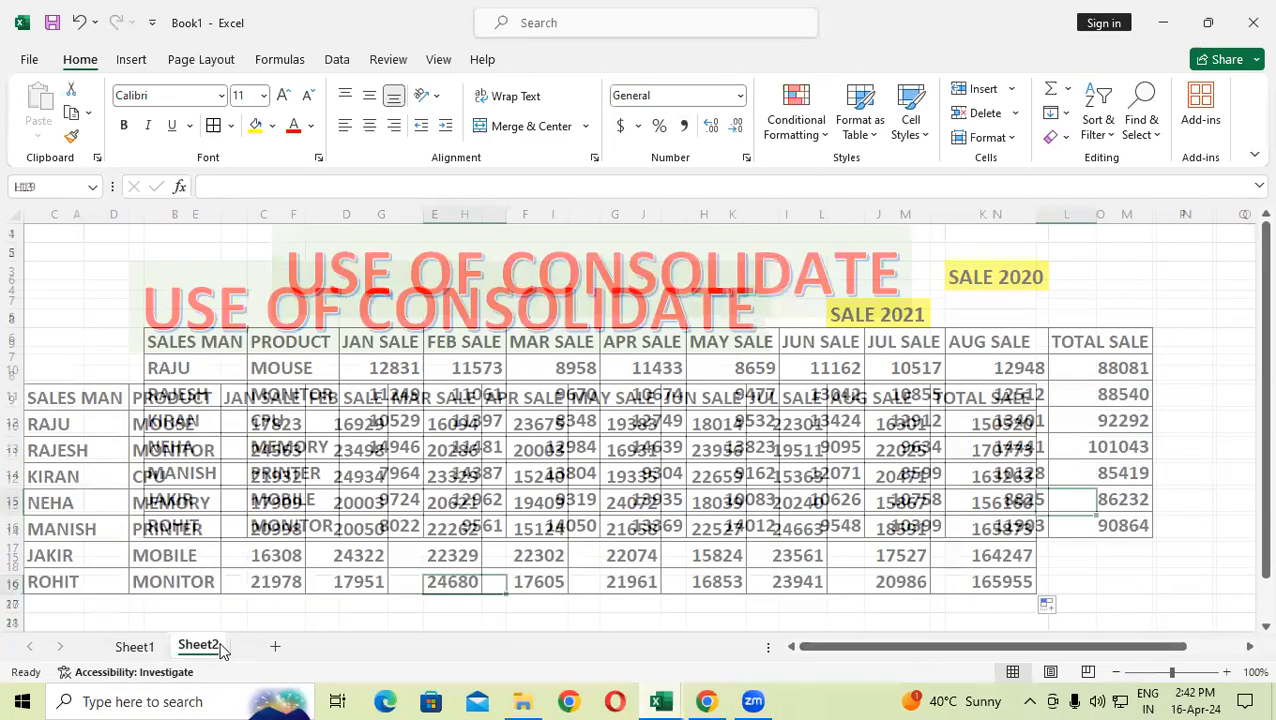
pyautogui.click(150, 650)
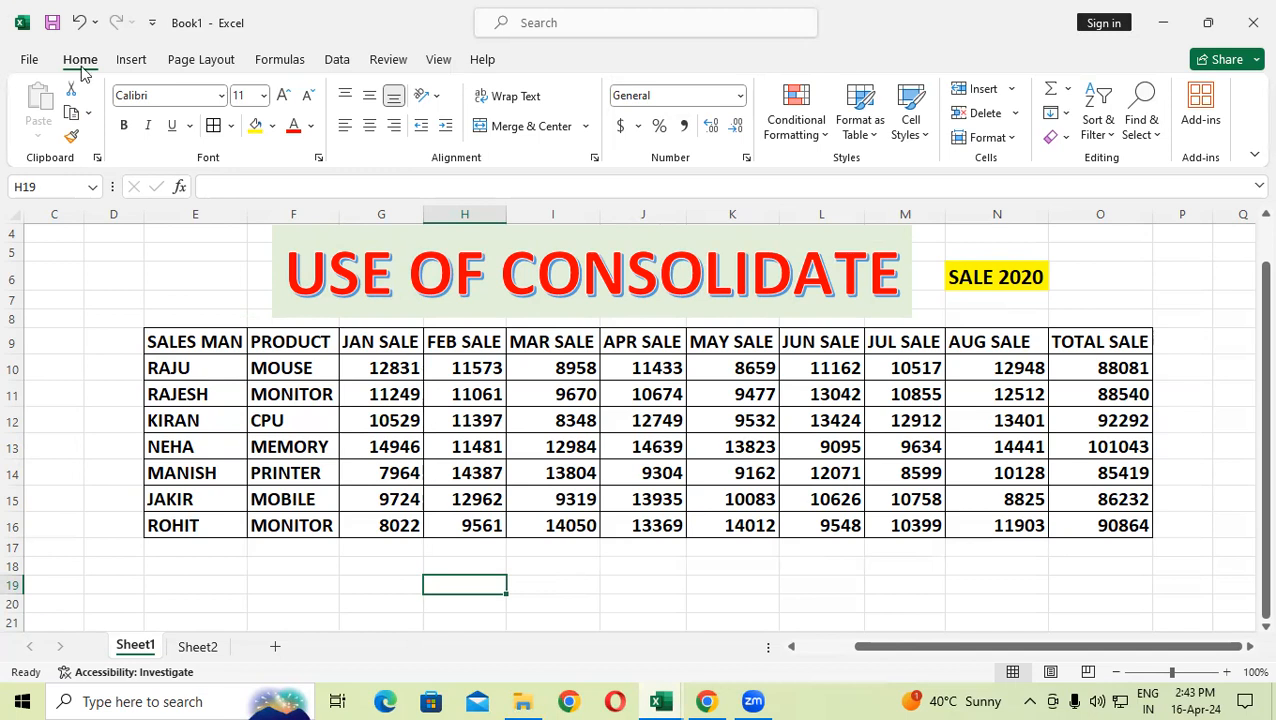
pyautogui.click(200, 647)
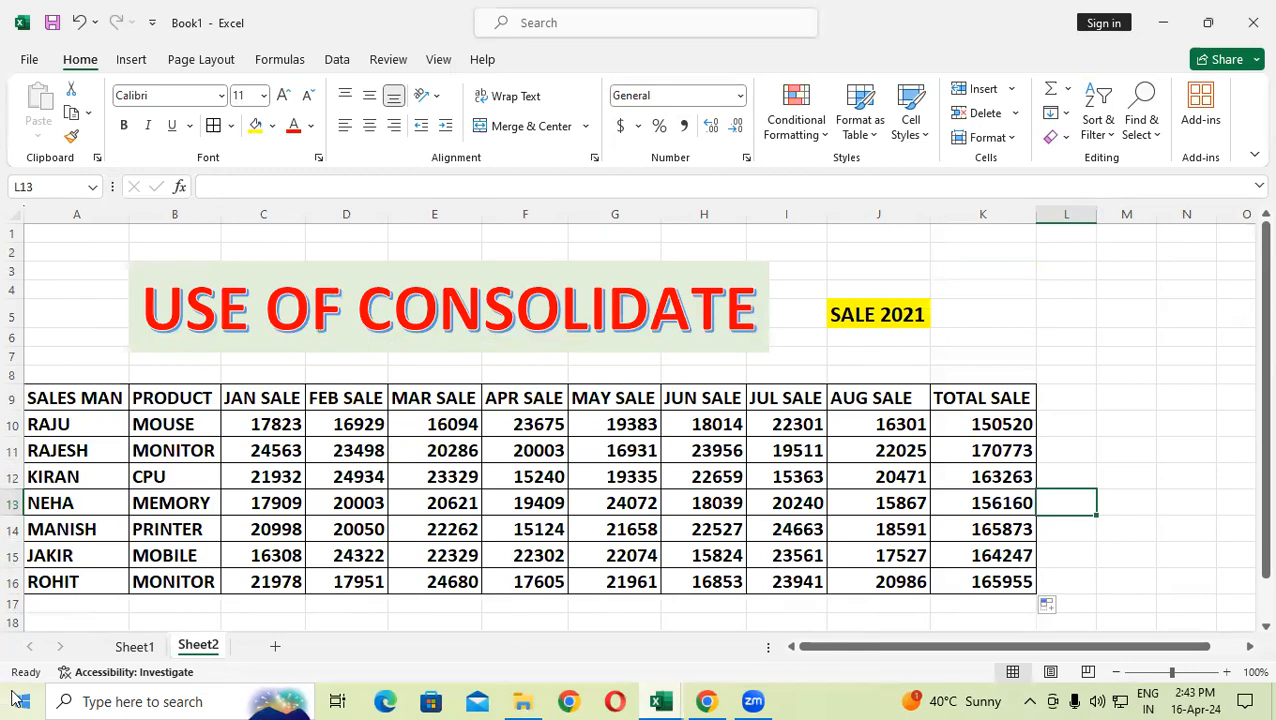
# Add a new blank worksheet, Sheet3, to the workbook and order the sheets so that Sheet2 comes before it.
pyautogui.click(135, 647)
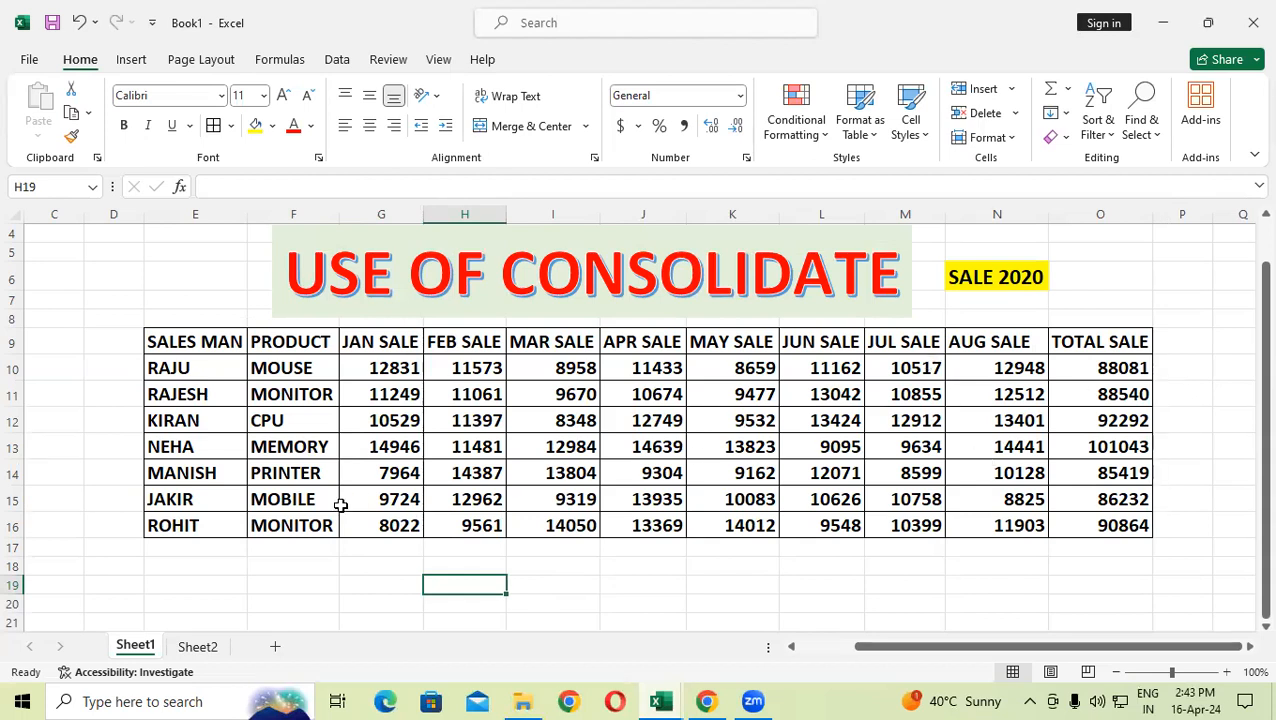
pyautogui.click(275, 647)
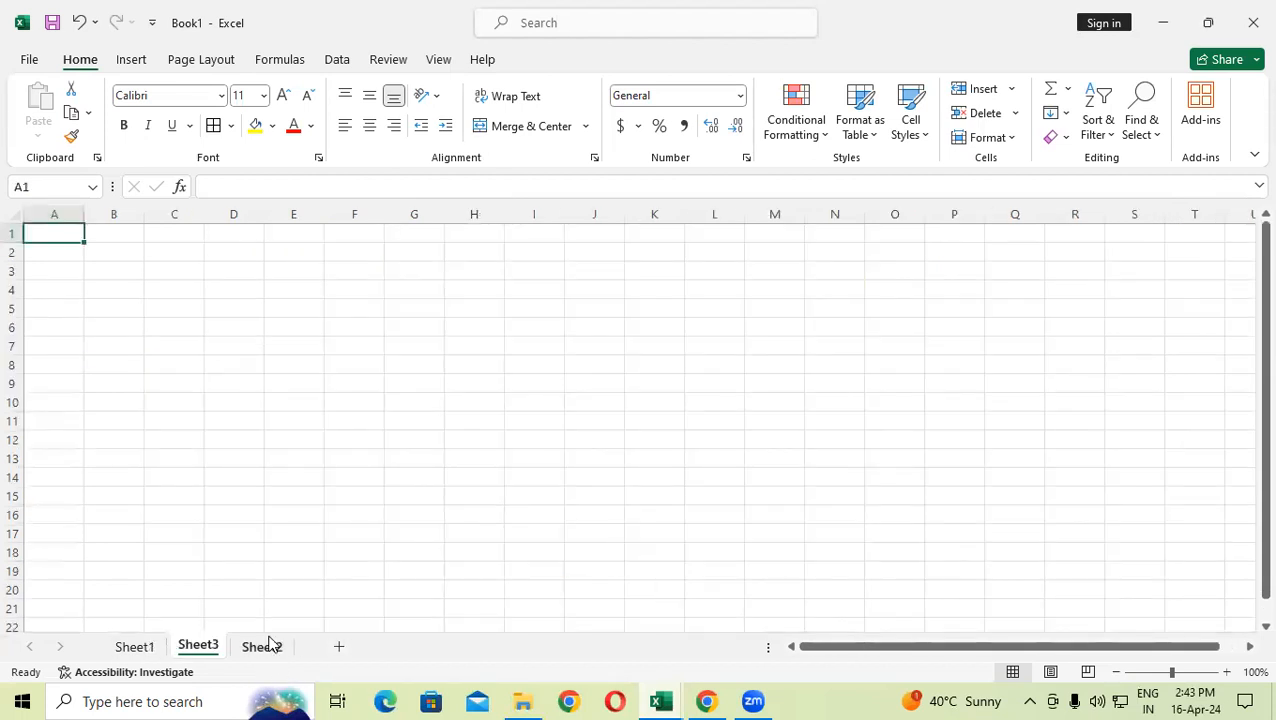
pyautogui.click(140, 645)
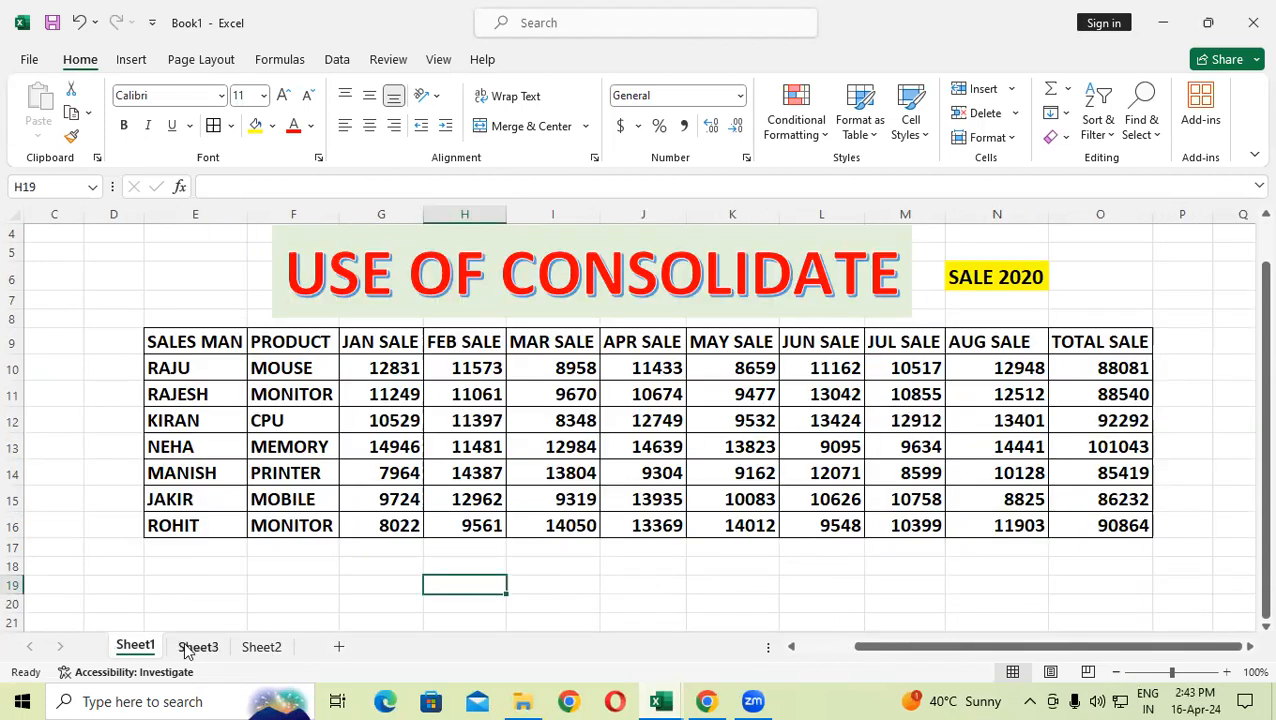
pyautogui.click(193, 647)
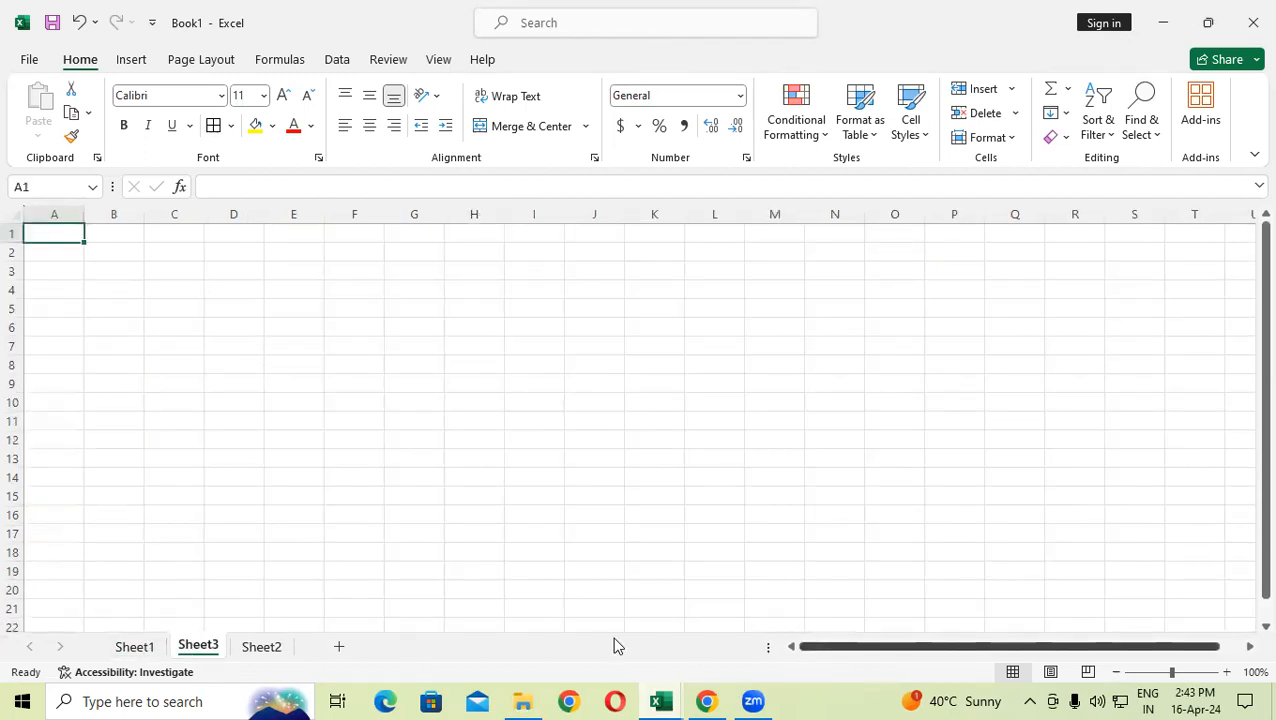
pyautogui.click(273, 649)
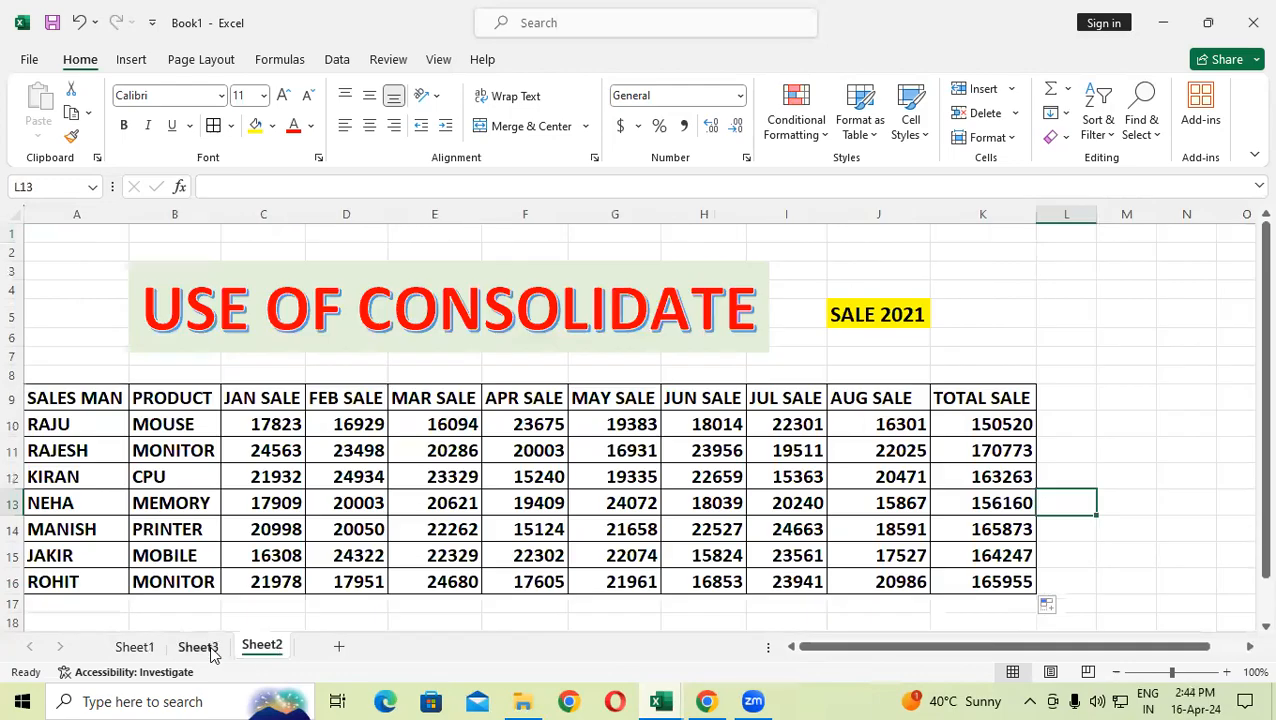
pyautogui.click(205, 648)
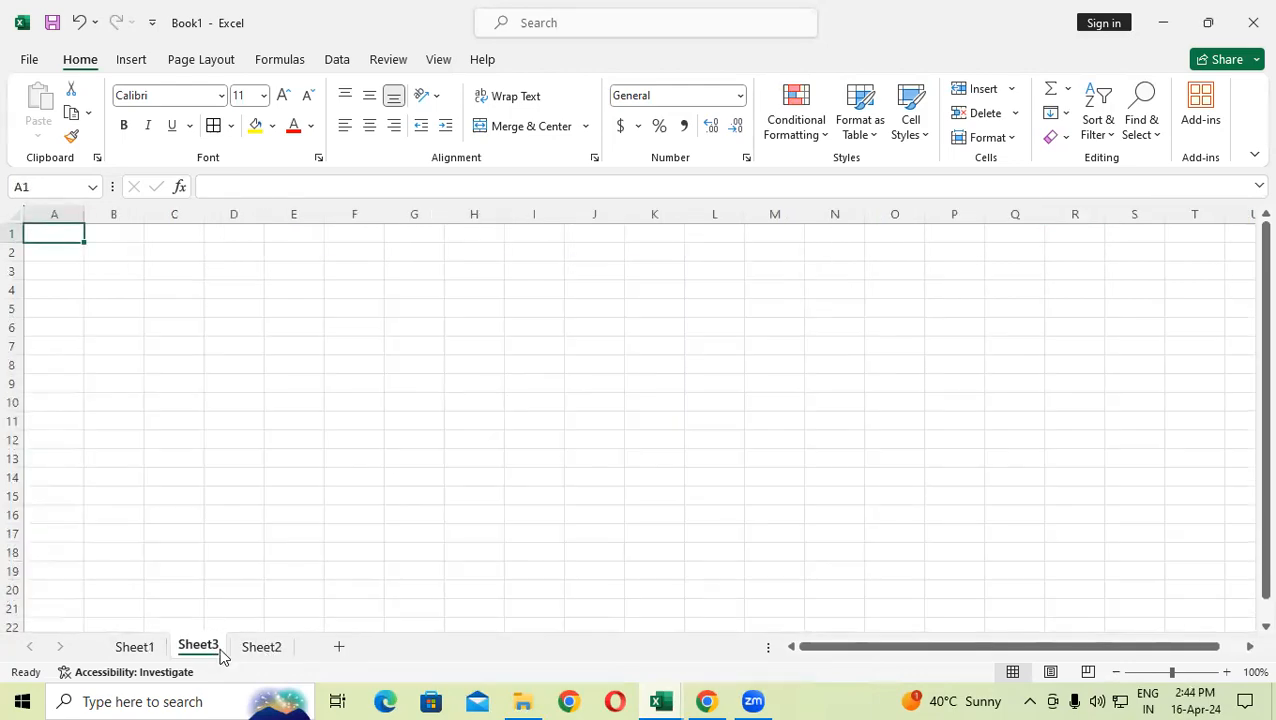
pyautogui.moveTo(262, 647); pyautogui.dragTo(185, 652)
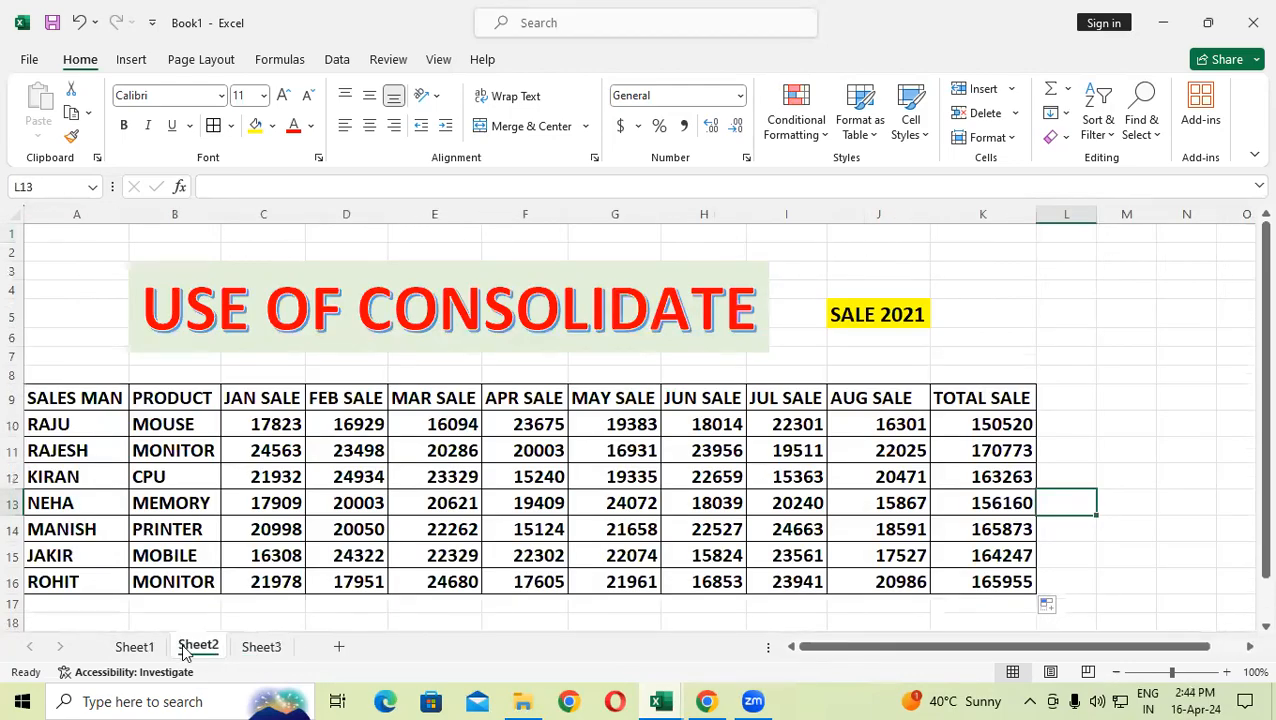
# Review the SALE 2020 table on Sheet1 and the SALE 2021 table on Sheet2, ending on the blank Sheet3.
pyautogui.click(134, 647)
pyautogui.click(194, 647)
pyautogui.click(260, 647)
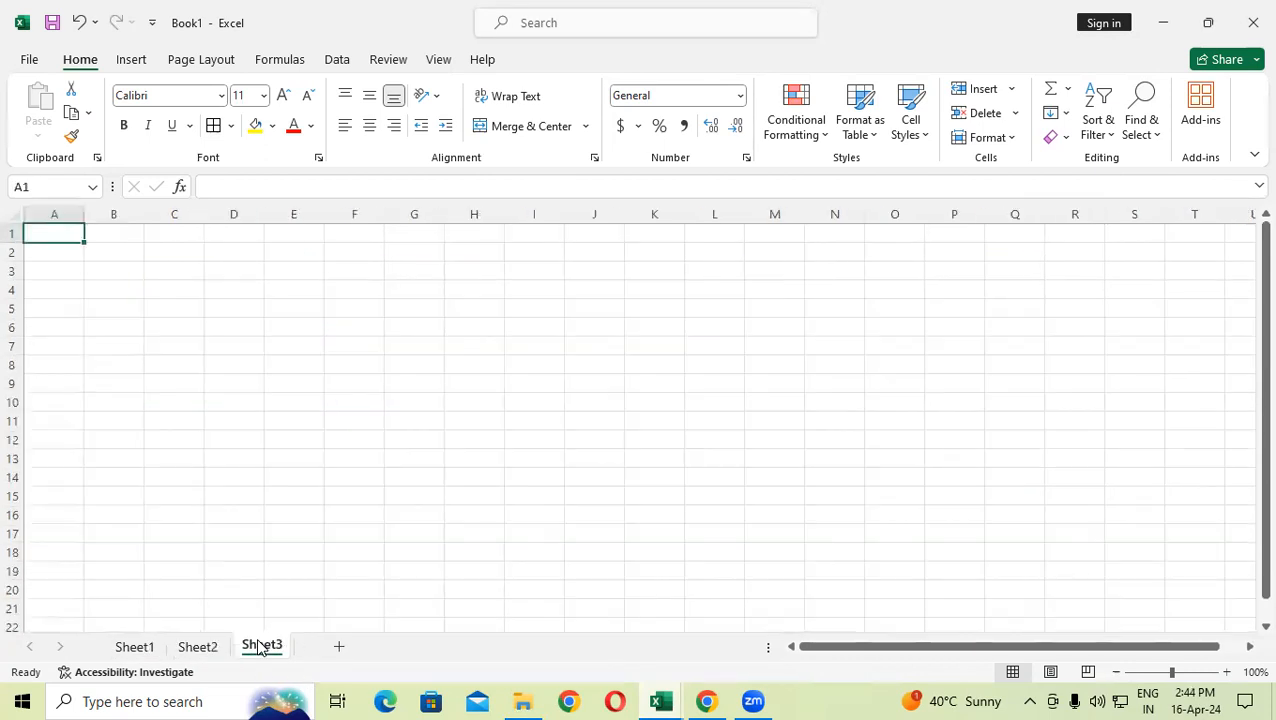
pyautogui.click(142, 648)
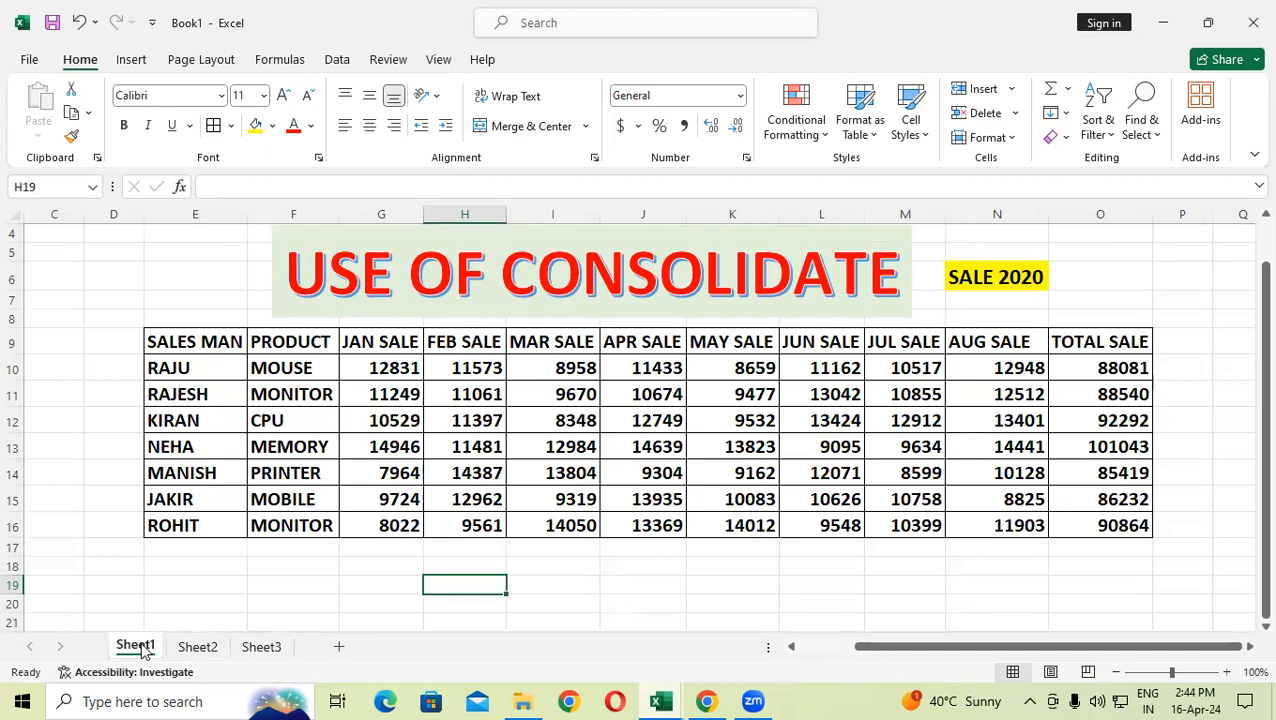
pyautogui.click(985, 278)
pyautogui.click(199, 648)
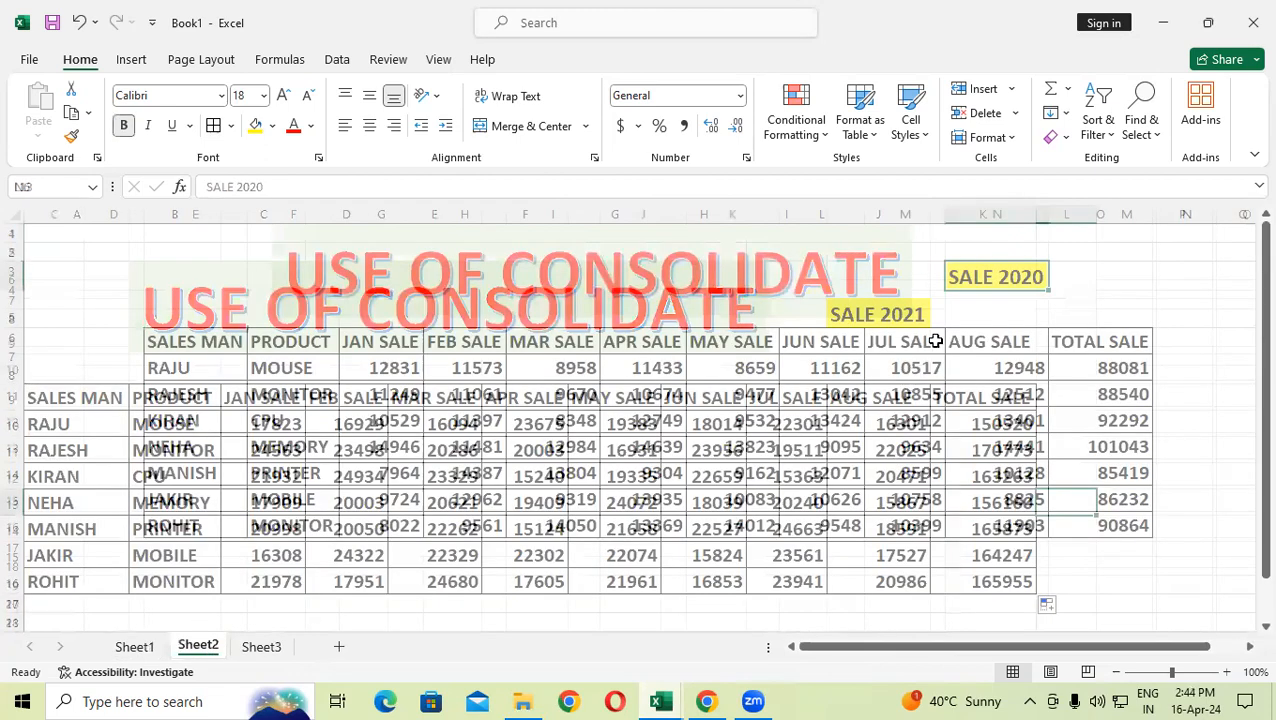
pyautogui.click(917, 316)
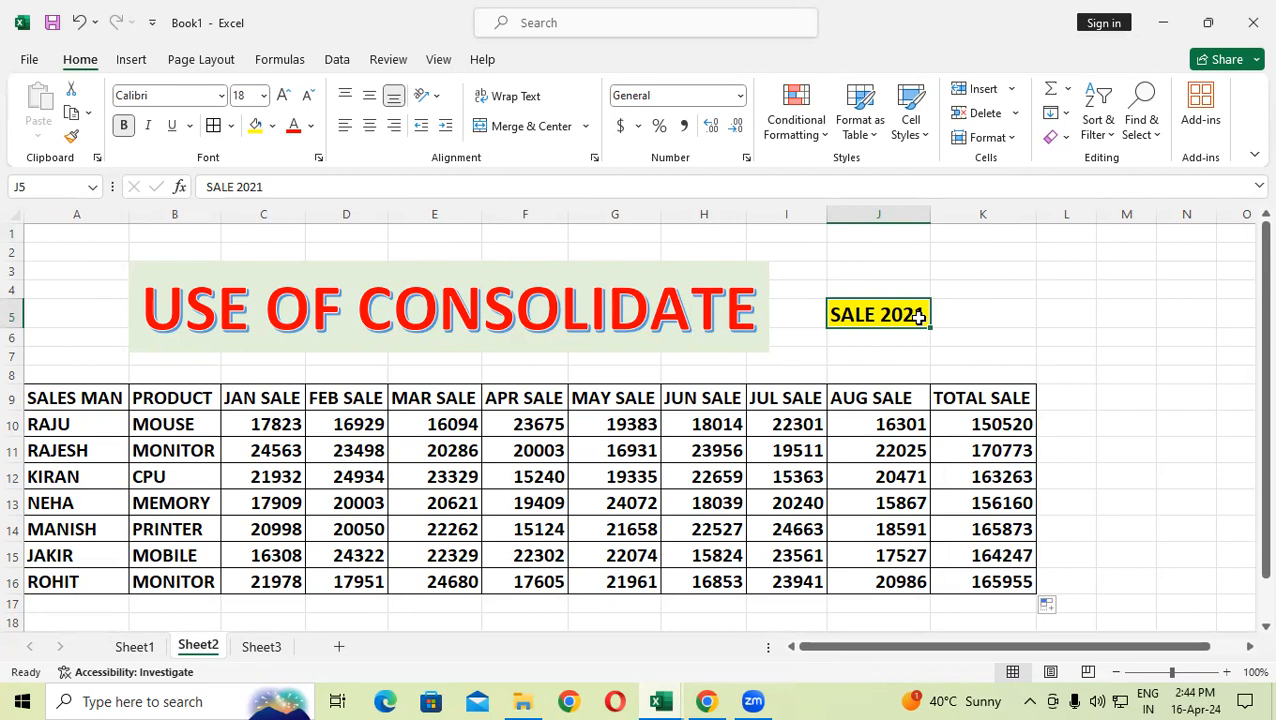
pyautogui.click(261, 648)
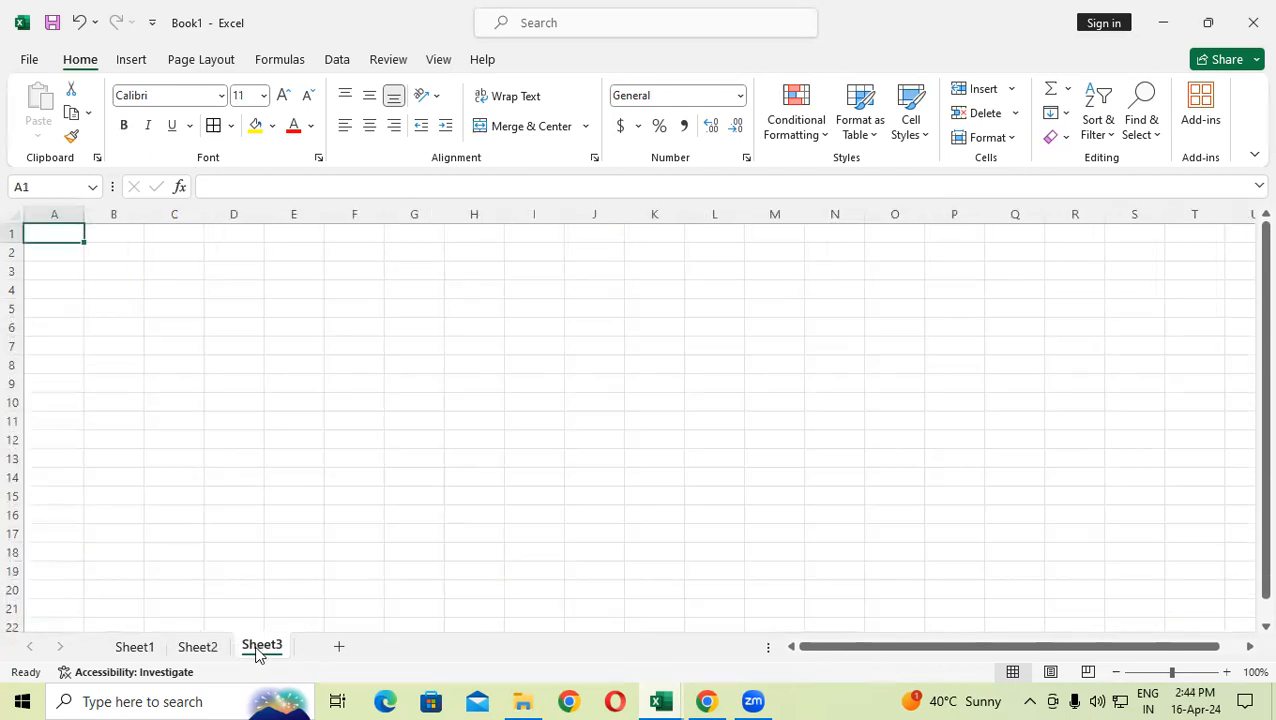
# Locate the Consolidate command among the data tools and read its description.
pyautogui.click(253, 399)
pyautogui.click(187, 310)
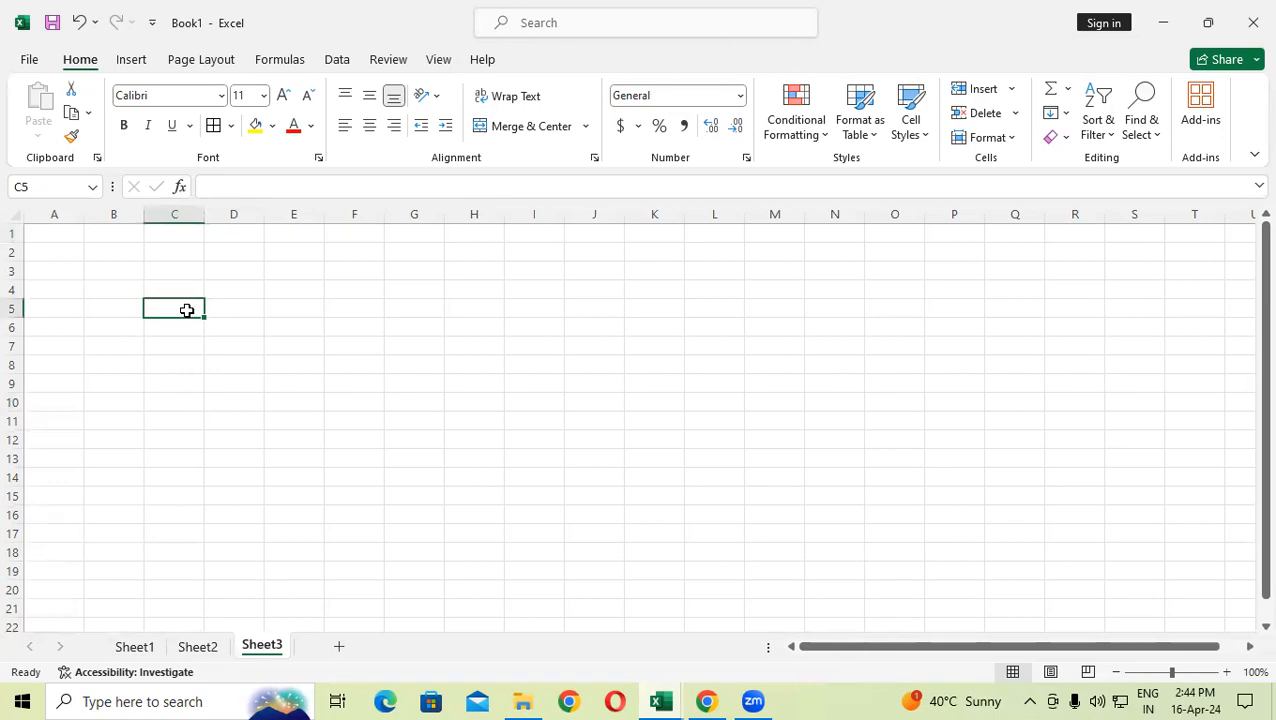
pyautogui.click(336, 60)
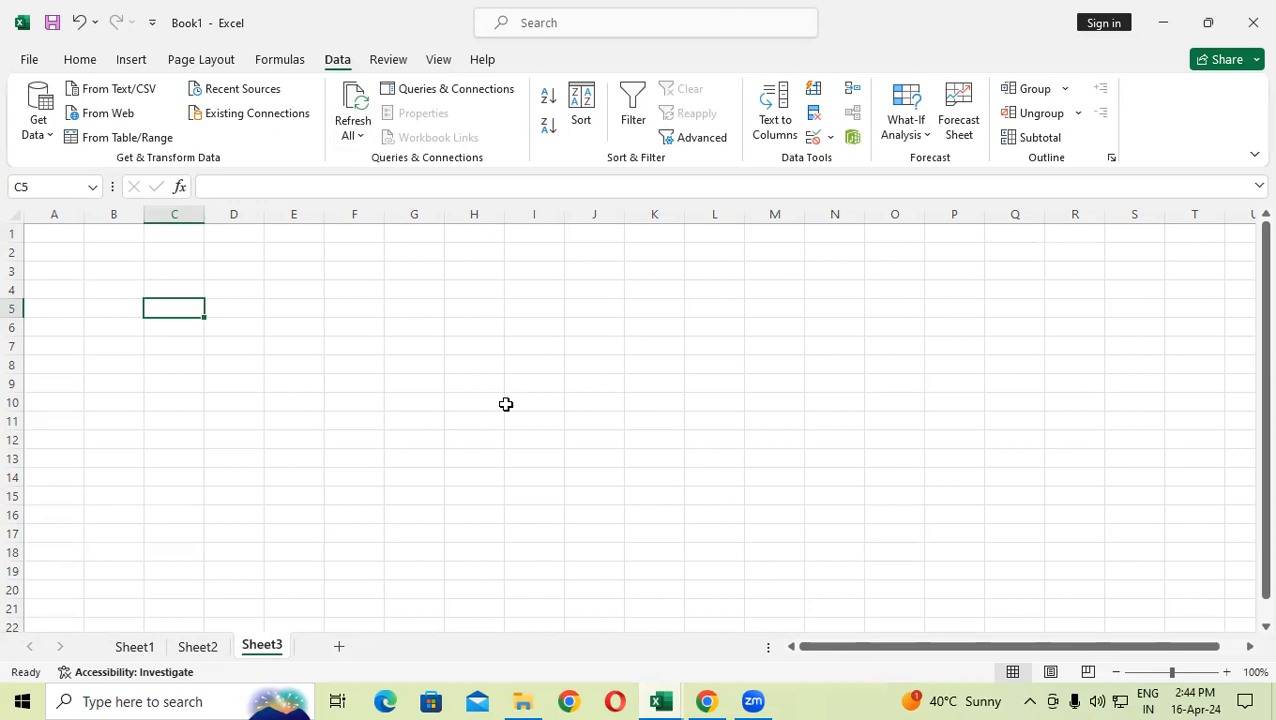
pyautogui.click(279, 66)
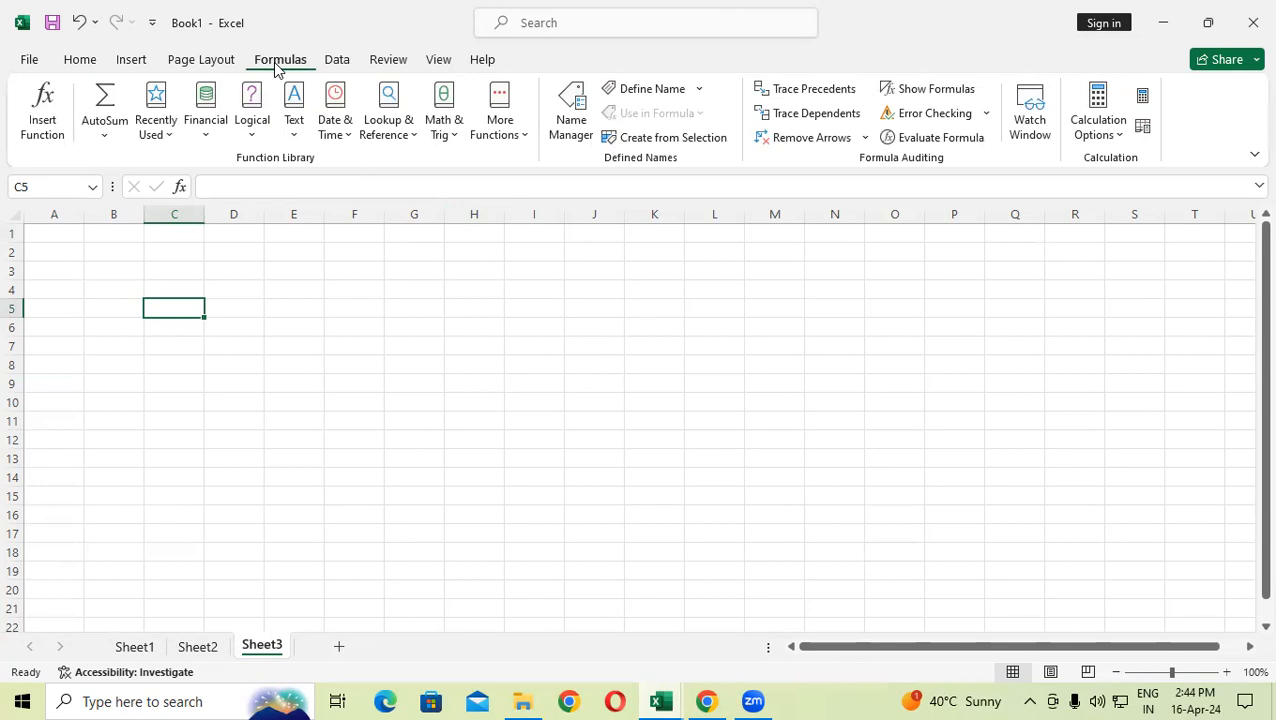
pyautogui.click(335, 61)
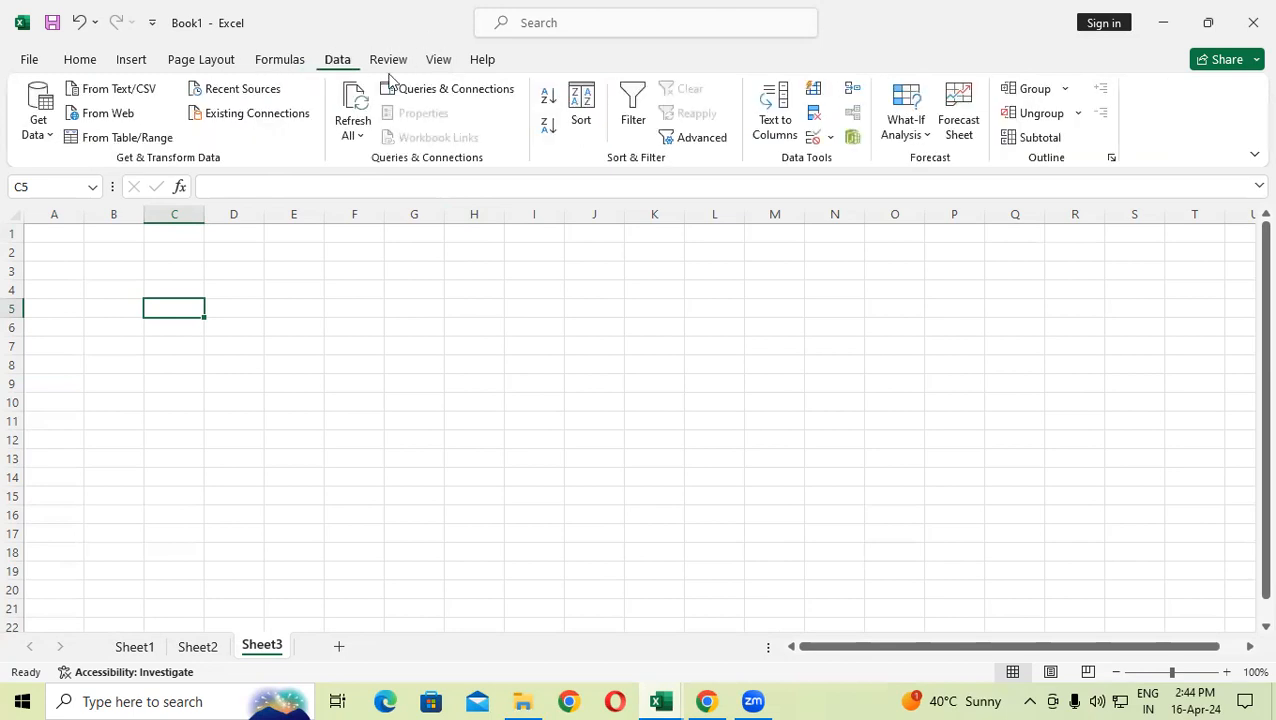
pyautogui.click(829, 138)
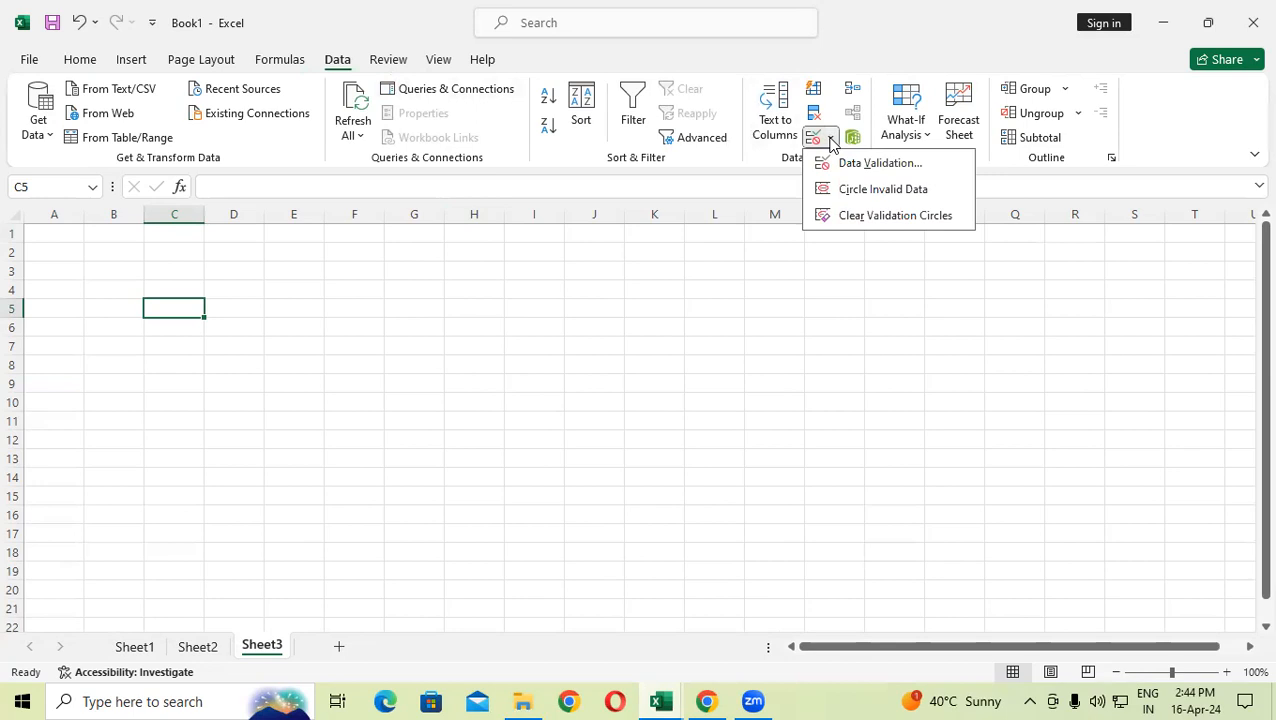
pyautogui.click(700, 283)
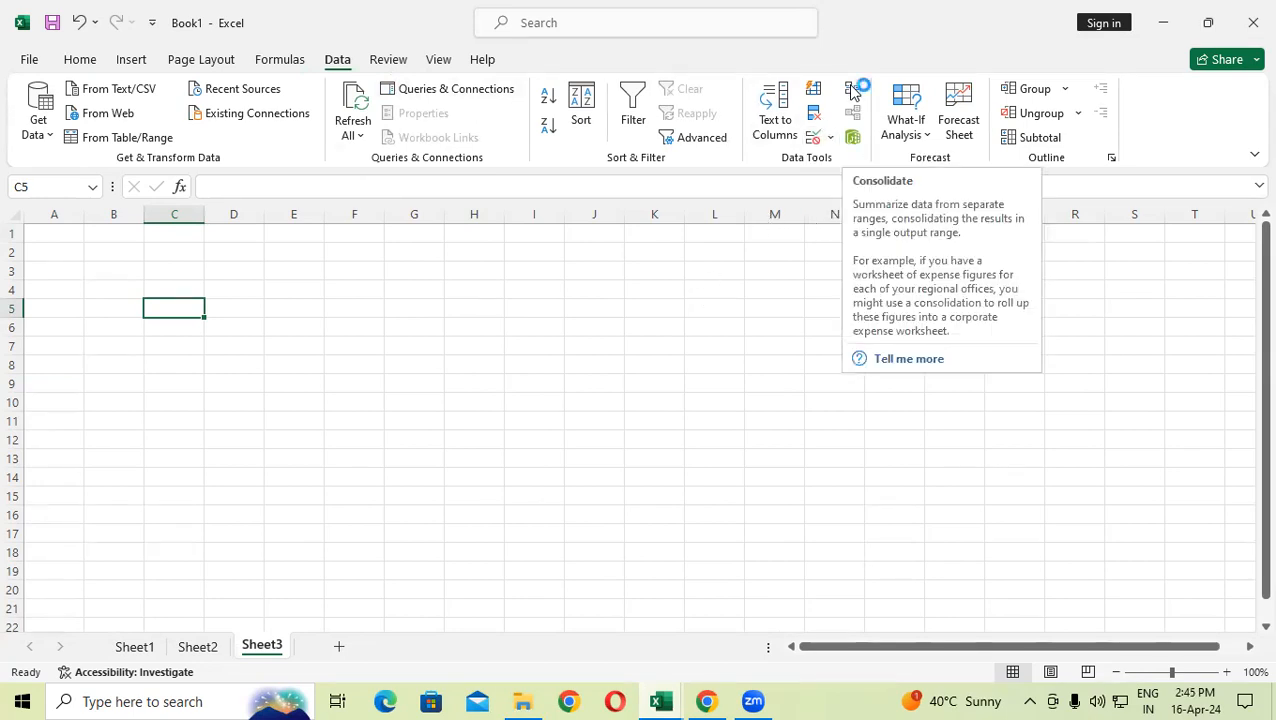
pyautogui.click(764, 348)
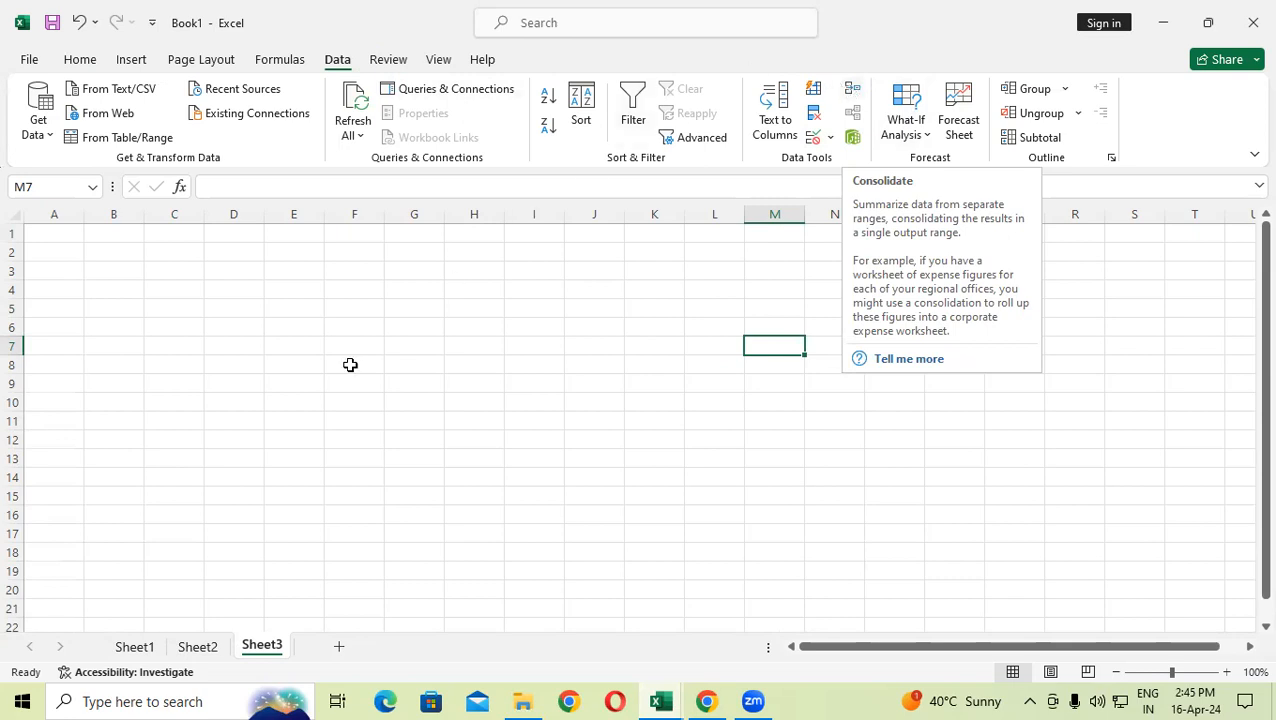
pyautogui.click(225, 434)
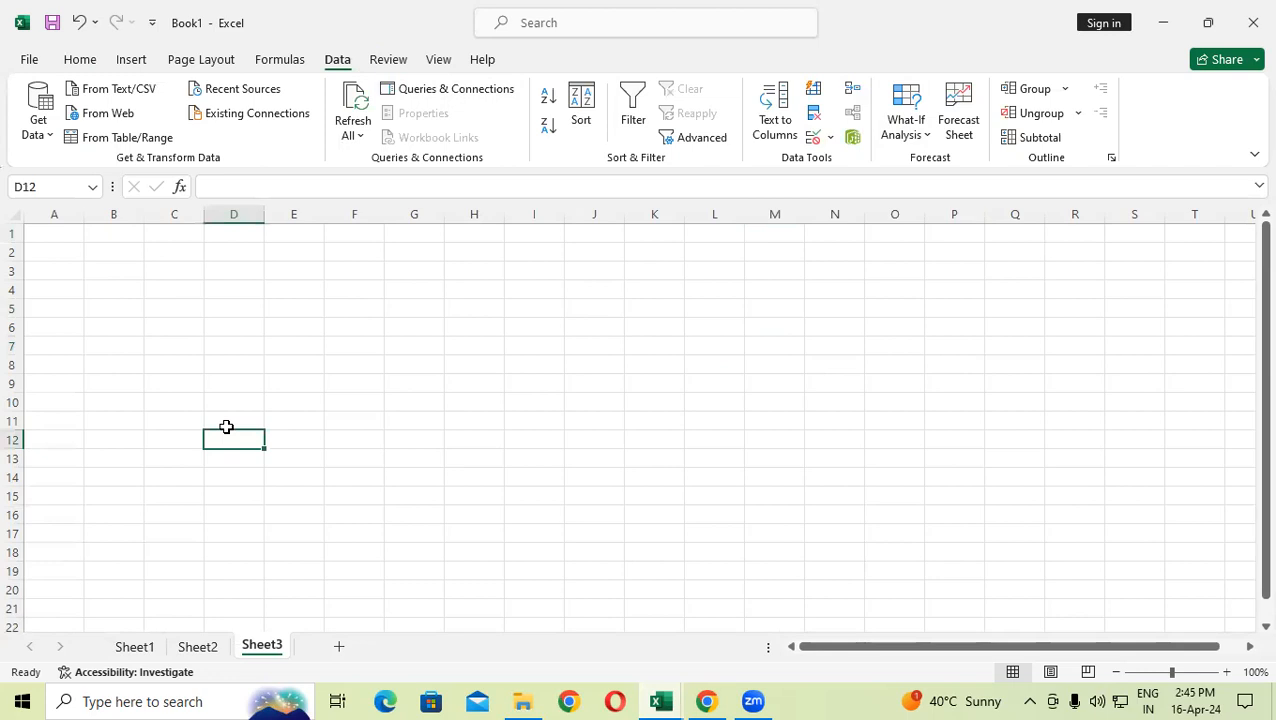
# Start a consolidation at cell C6 of Sheet3 and add the SALE 2020 table, Sheet1!$E$9:$O$16, as a reference.
pyautogui.click(179, 365)
pyautogui.click(192, 326)
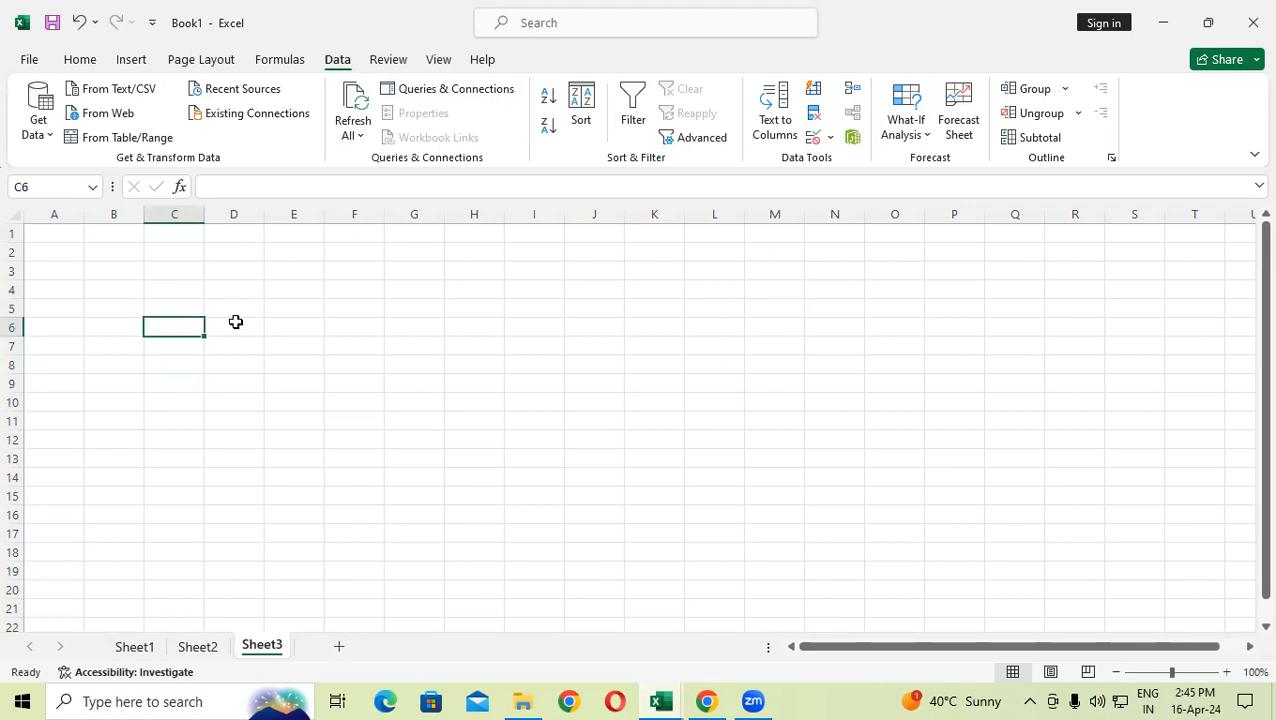
pyautogui.click(848, 92)
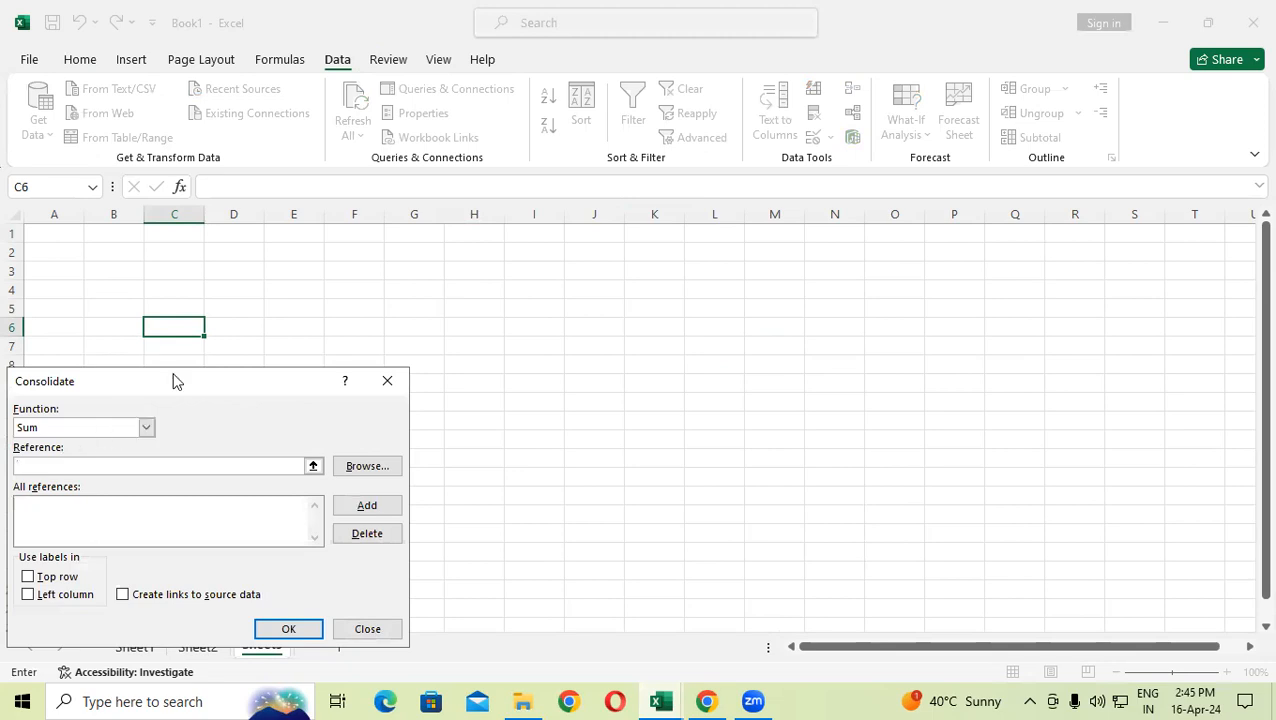
pyautogui.moveTo(185, 381); pyautogui.dragTo(709, 336)
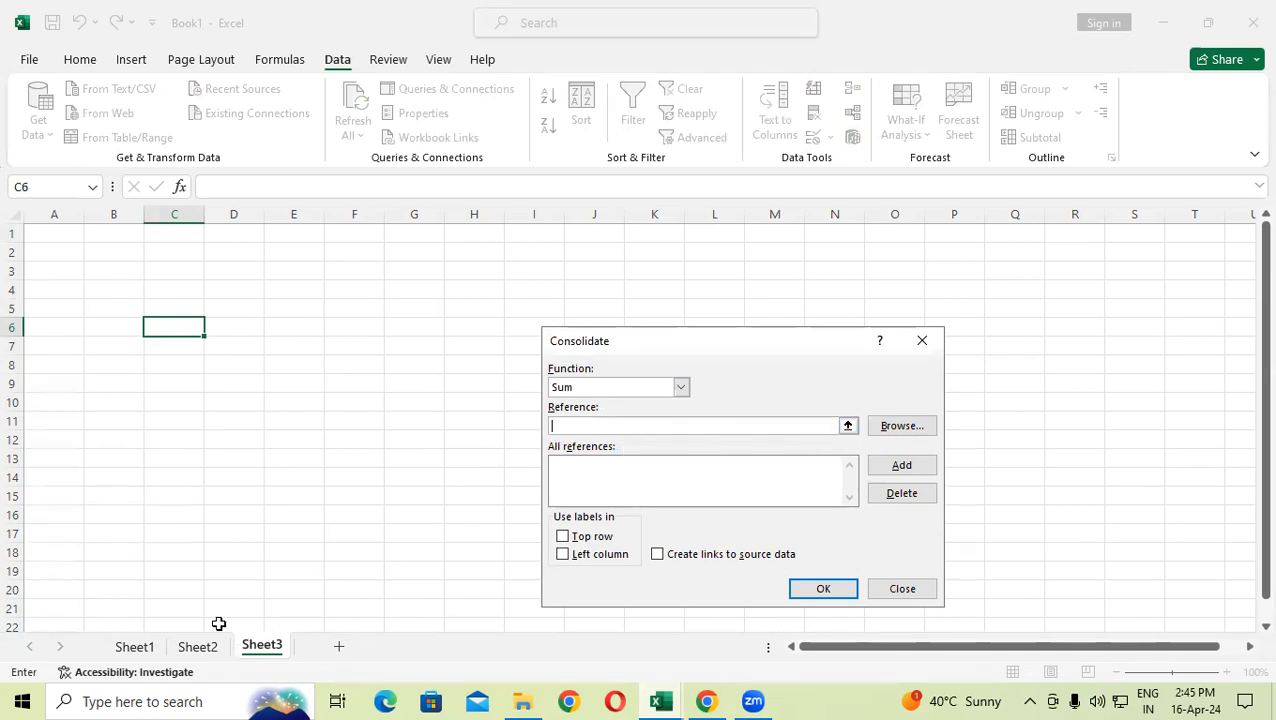
pyautogui.click(137, 650)
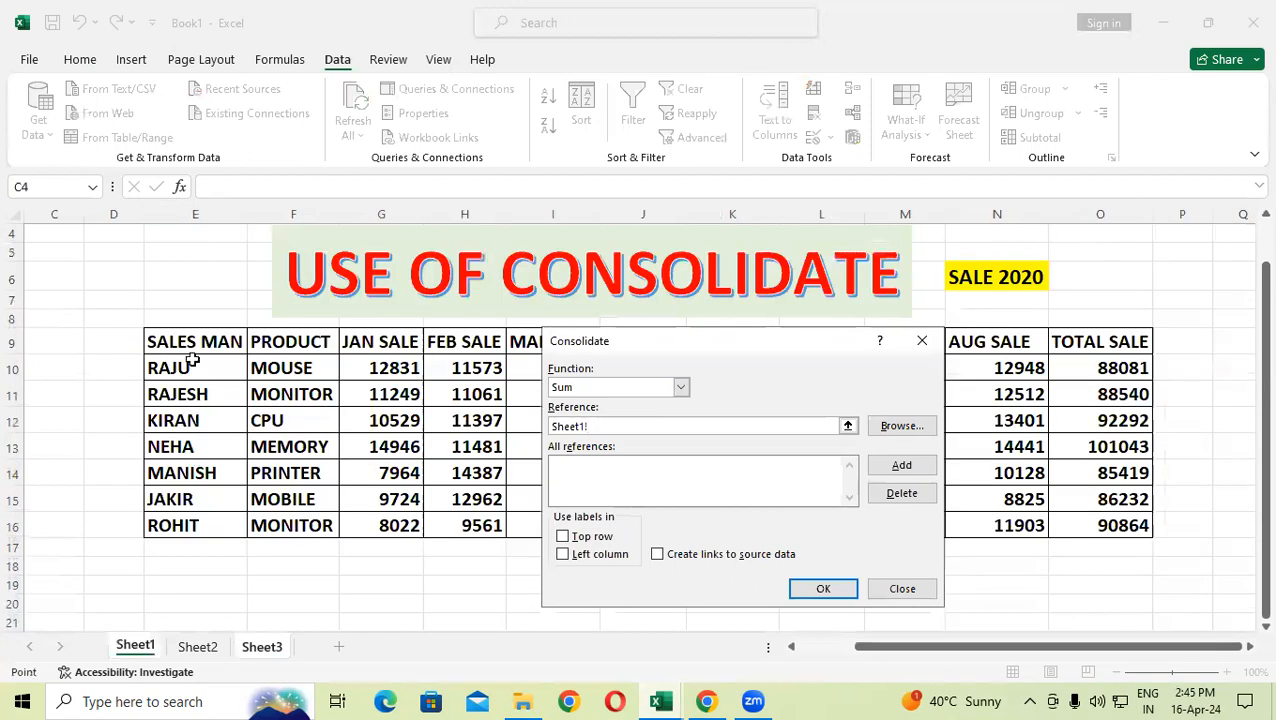
pyautogui.moveTo(190, 345); pyautogui.dragTo(1095, 525)
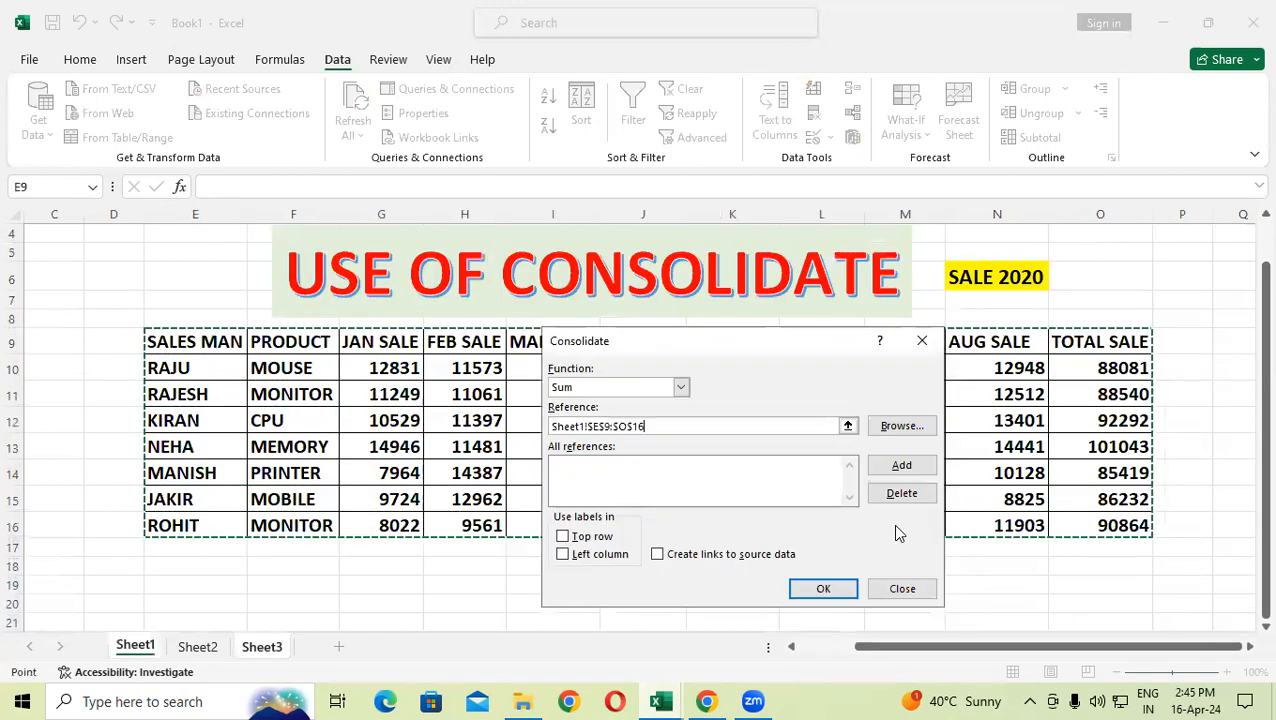
pyautogui.click(907, 465)
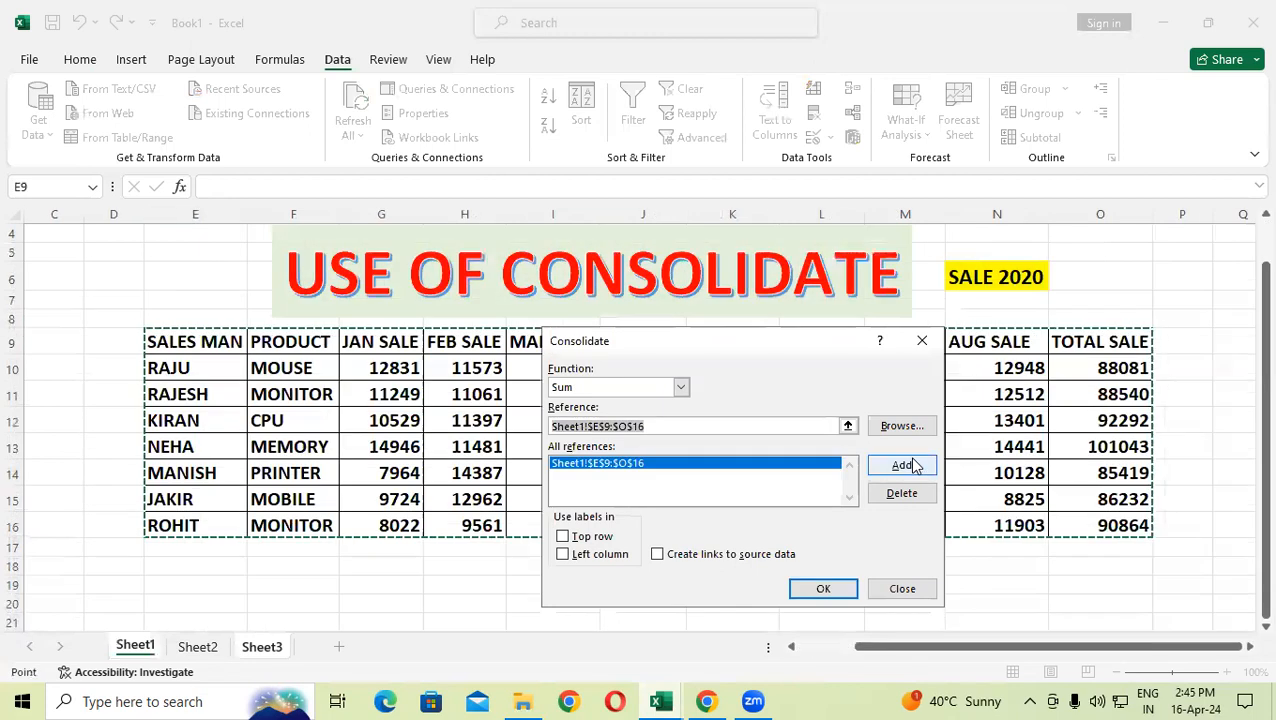
# Replace the current reference with the SALE 2021 table, Sheet2!$A$9:$K$16, and add it to the consolidation's references.
pyautogui.click(739, 421)
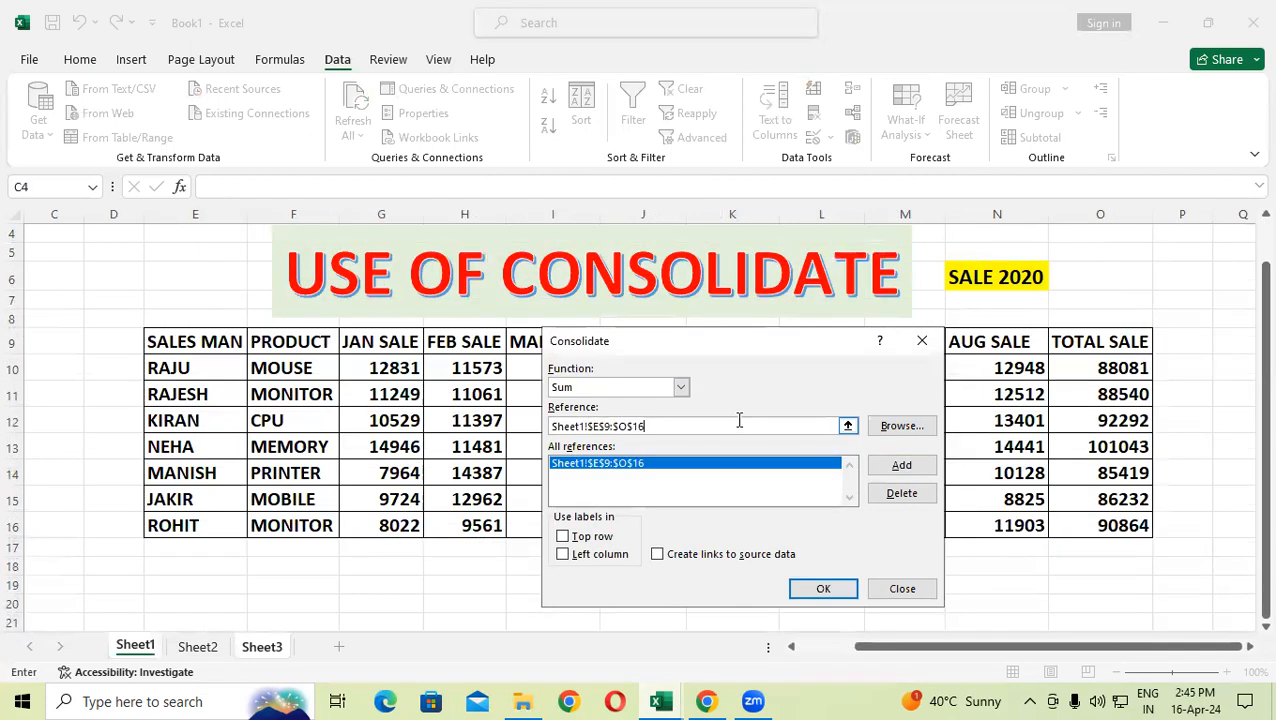
pyautogui.press('BackSpace')
pyautogui.press('BackSpace')
pyautogui.press('BackSpace')
pyautogui.press('BackSpace')
pyautogui.press('BackSpace')
pyautogui.press('BackSpace')
pyautogui.press('BackSpace')
pyautogui.press('BackSpace')
pyautogui.press('BackSpace')
pyautogui.press('BackSpace')
pyautogui.press('BackSpace')
pyautogui.press('BackSpace')
pyautogui.press('BackSpace')
pyautogui.press('BackSpace')
pyautogui.press('BackSpace')
pyautogui.press('BackSpace')
pyautogui.press('BackSpace')
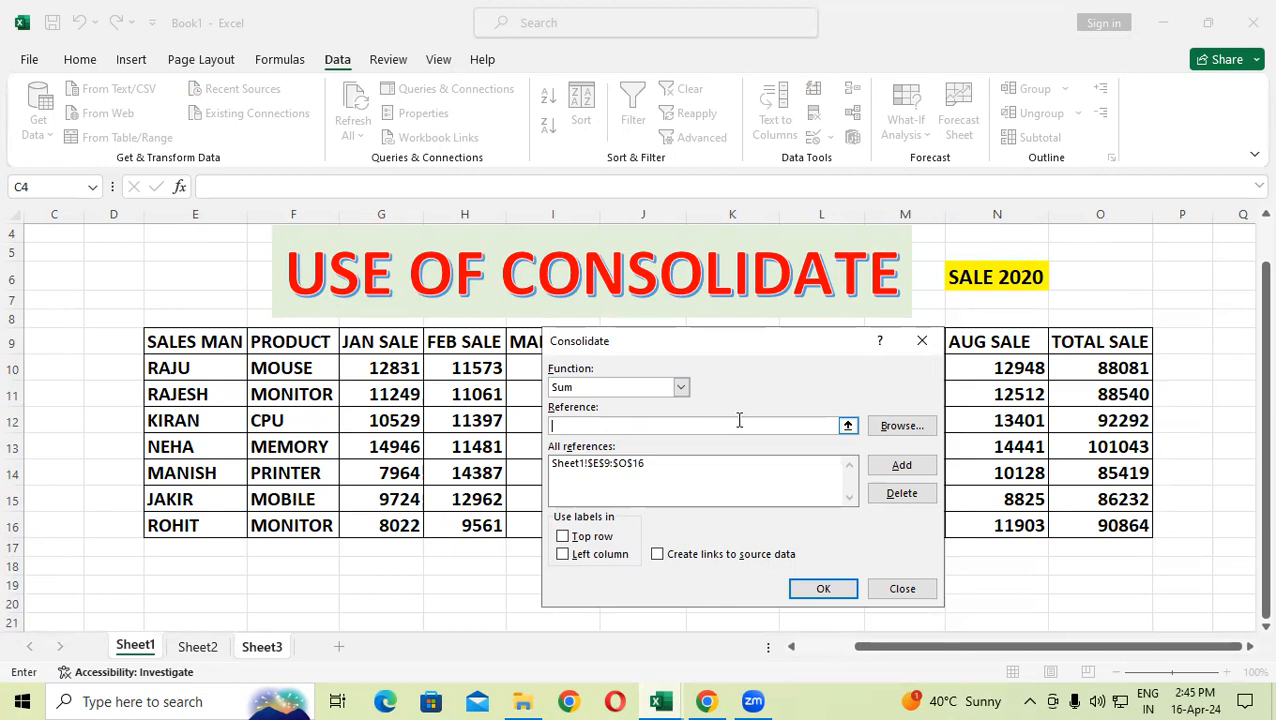
pyautogui.click(203, 647)
pyautogui.moveTo(80, 398); pyautogui.dragTo(988, 582)
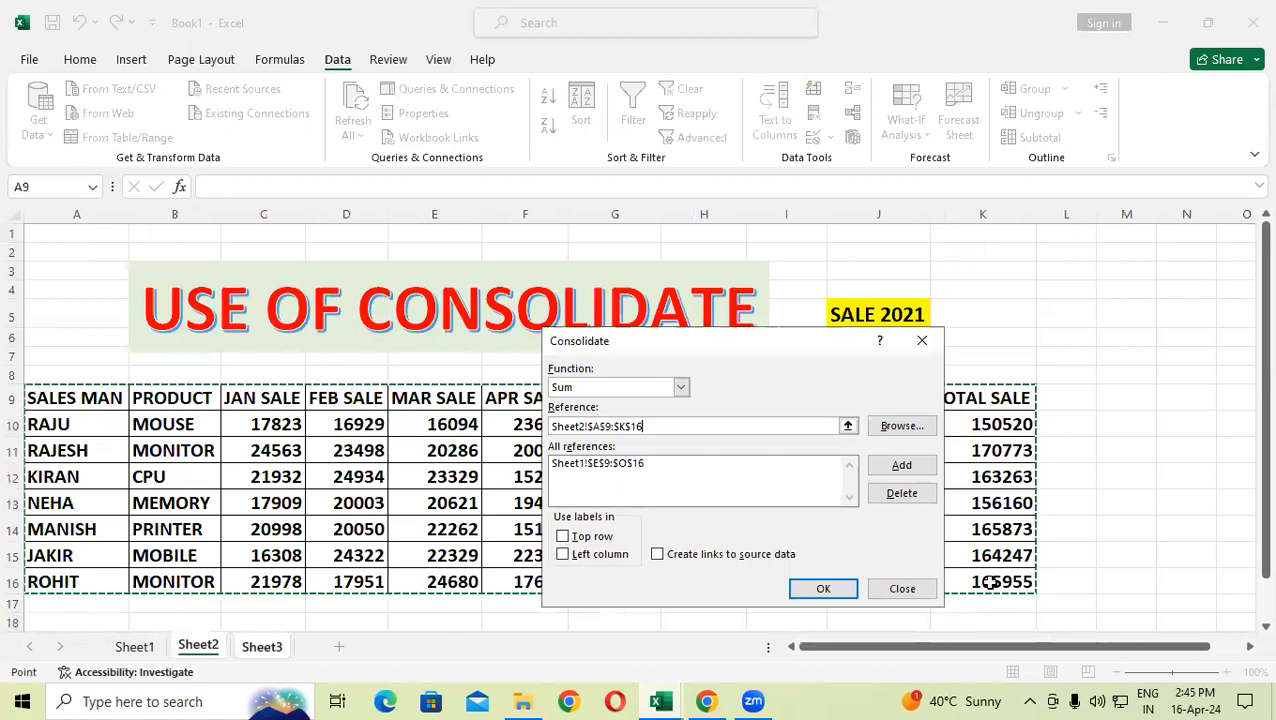
pyautogui.click(903, 466)
# Clear the Reference entry of the consolidation, keeping both listed ranges, and return to Sheet3.
pyautogui.click(726, 425)
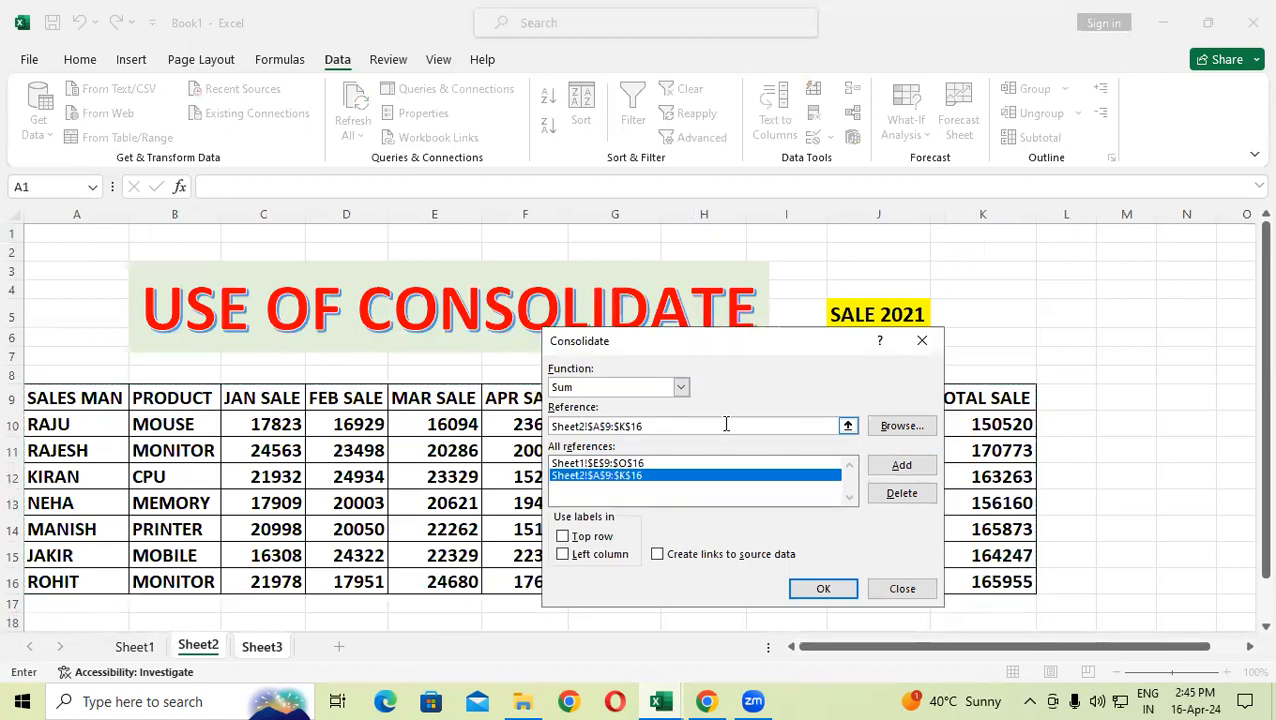
pyautogui.press('BackSpace')
pyautogui.press('BackSpace')
pyautogui.press('BackSpace')
pyautogui.press('BackSpace')
pyautogui.press('BackSpace')
pyautogui.press('BackSpace')
pyautogui.press('BackSpace')
pyautogui.press('BackSpace')
pyautogui.press('BackSpace')
pyautogui.press('BackSpace')
pyautogui.press('BackSpace')
pyautogui.press('BackSpace')
pyautogui.press('BackSpace')
pyautogui.press('BackSpace')
pyautogui.press('BackSpace')
pyautogui.press('BackSpace')
pyautogui.press('BackSpace')
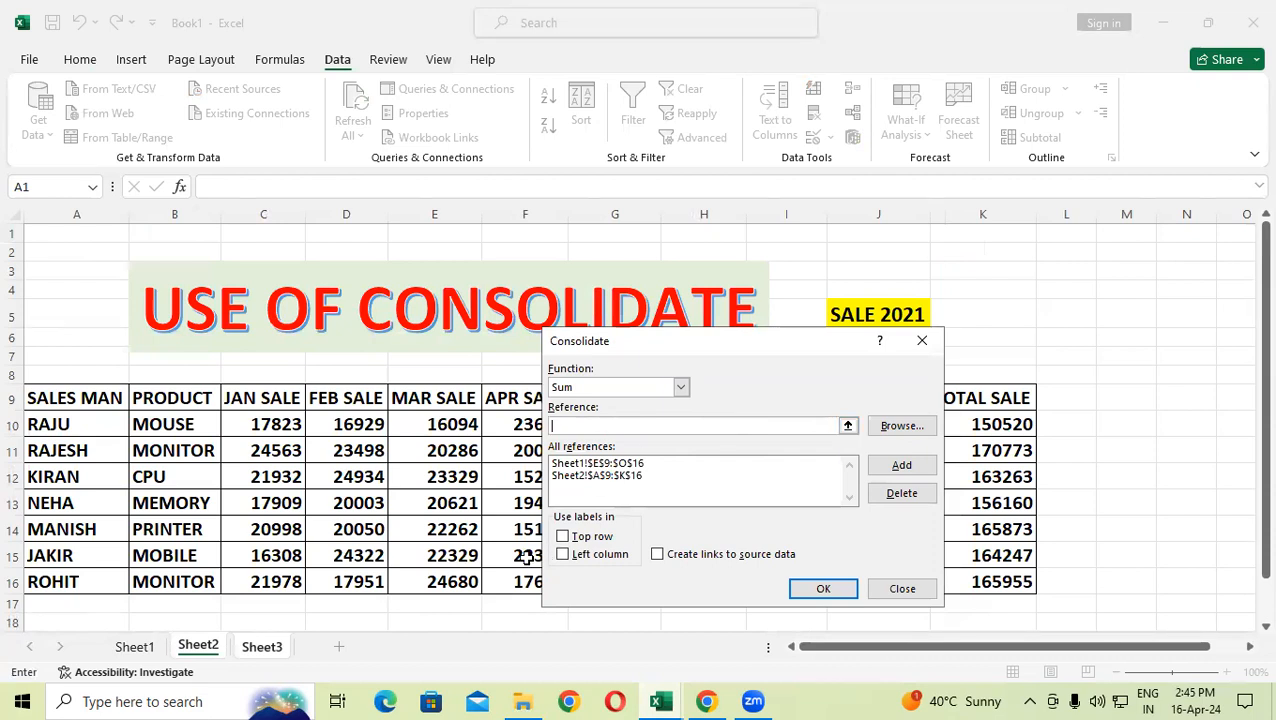
pyautogui.click(258, 648)
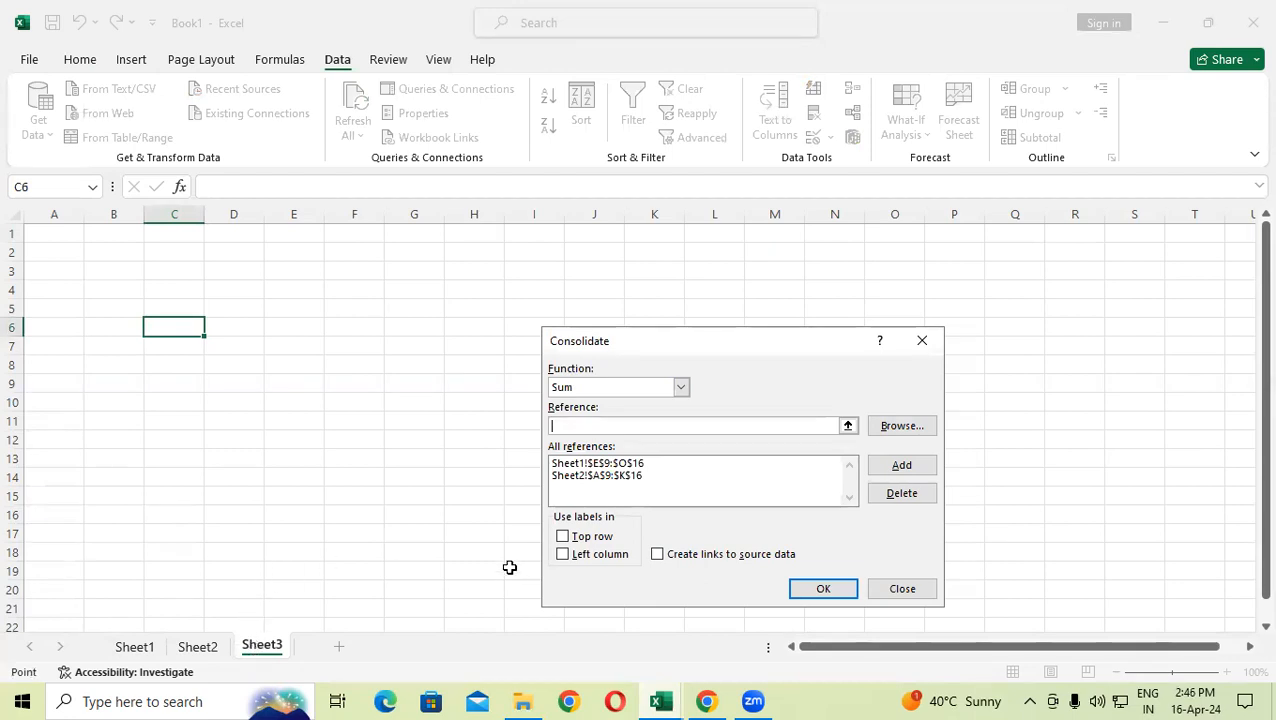
# Use labels from the top row and left column, create links to source data, and run the consolidation.
pyautogui.click(565, 539)
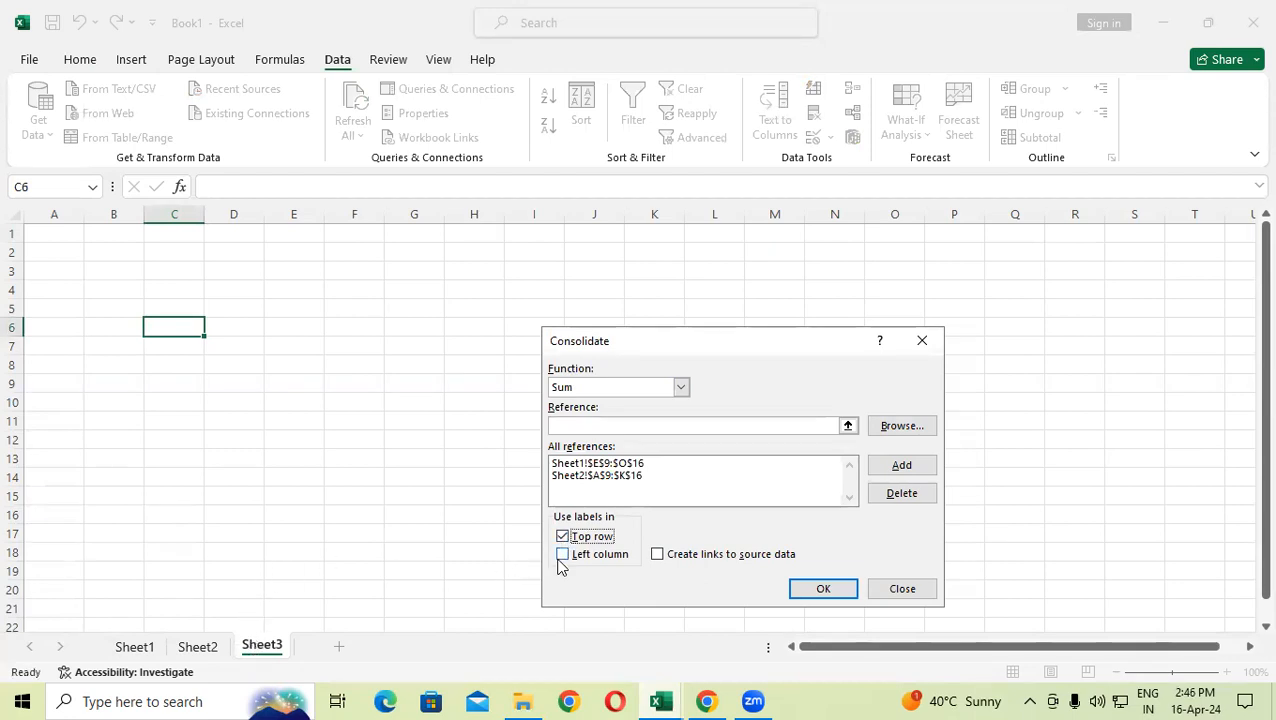
pyautogui.click(573, 560)
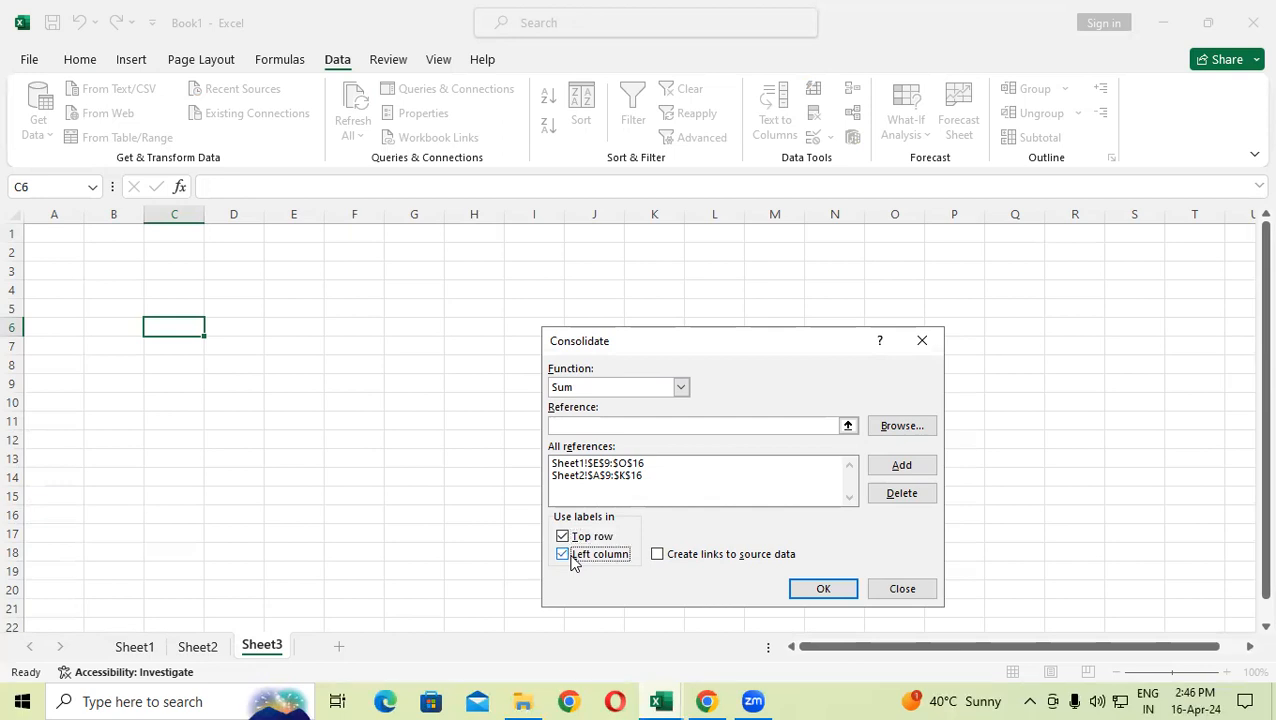
pyautogui.click(673, 558)
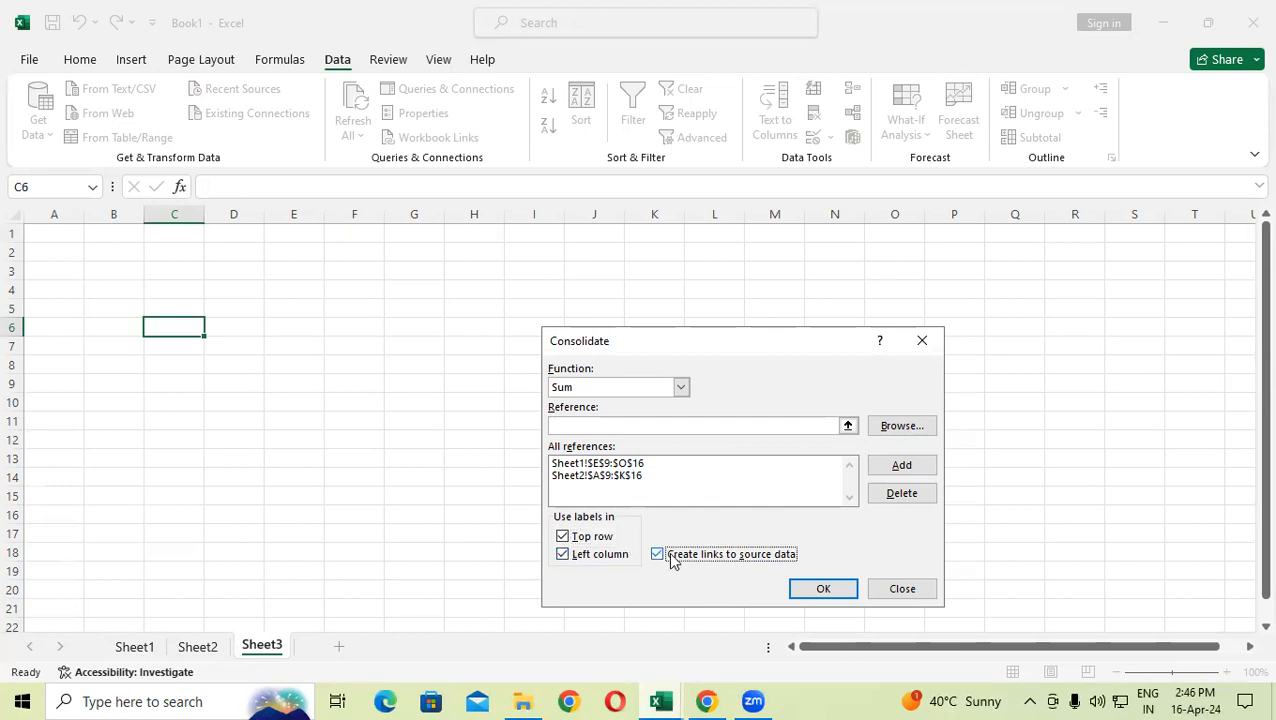
pyautogui.click(825, 589)
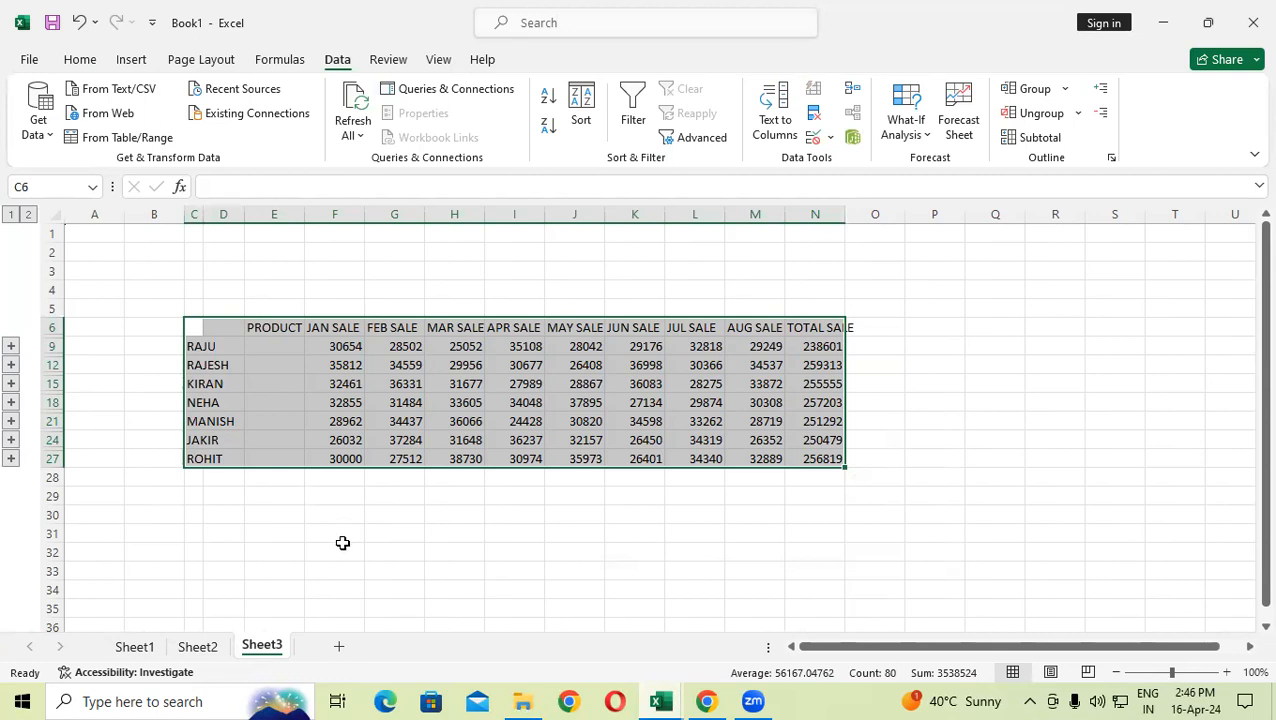
# Enlarge the consolidated table's text to size 16 and auto-fit the widths of columns D to N.
pyautogui.click(84, 60)
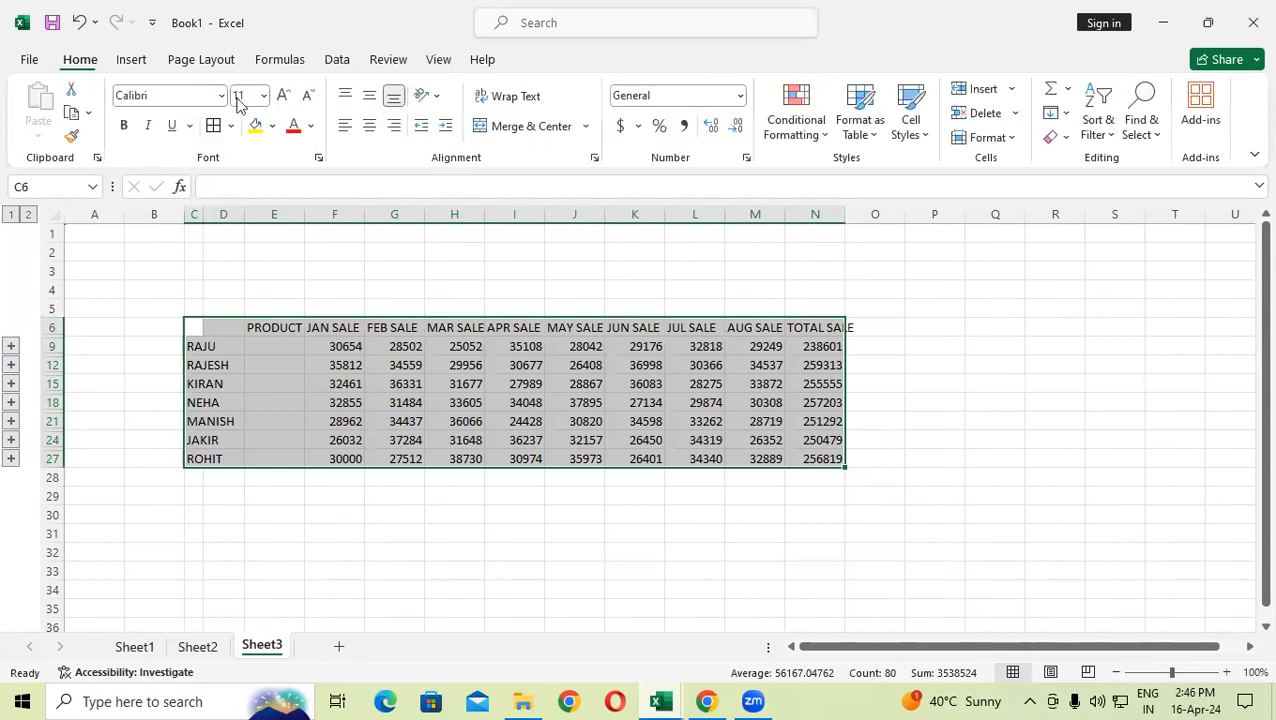
pyautogui.click(283, 95)
pyautogui.click(283, 95)
pyautogui.click(283, 95)
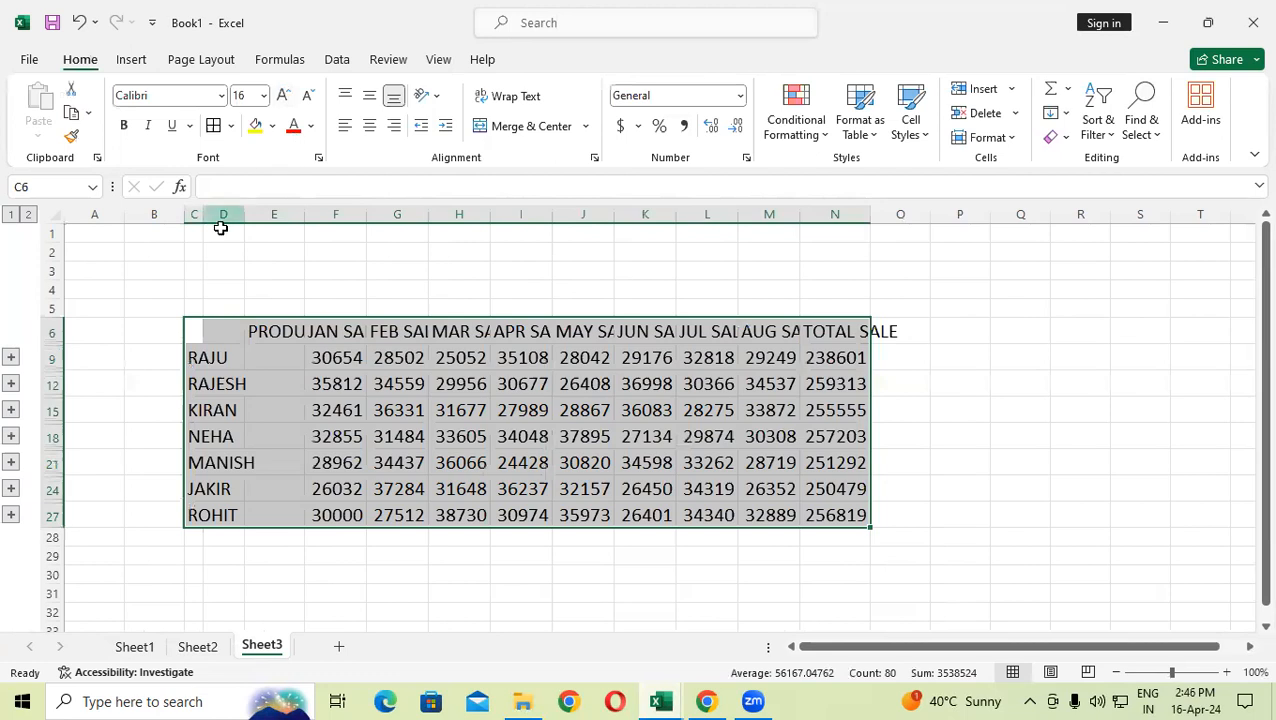
pyautogui.moveTo(231, 210); pyautogui.dragTo(853, 228)
pyautogui.doubleClick(866, 213)
pyautogui.click(1199, 433)
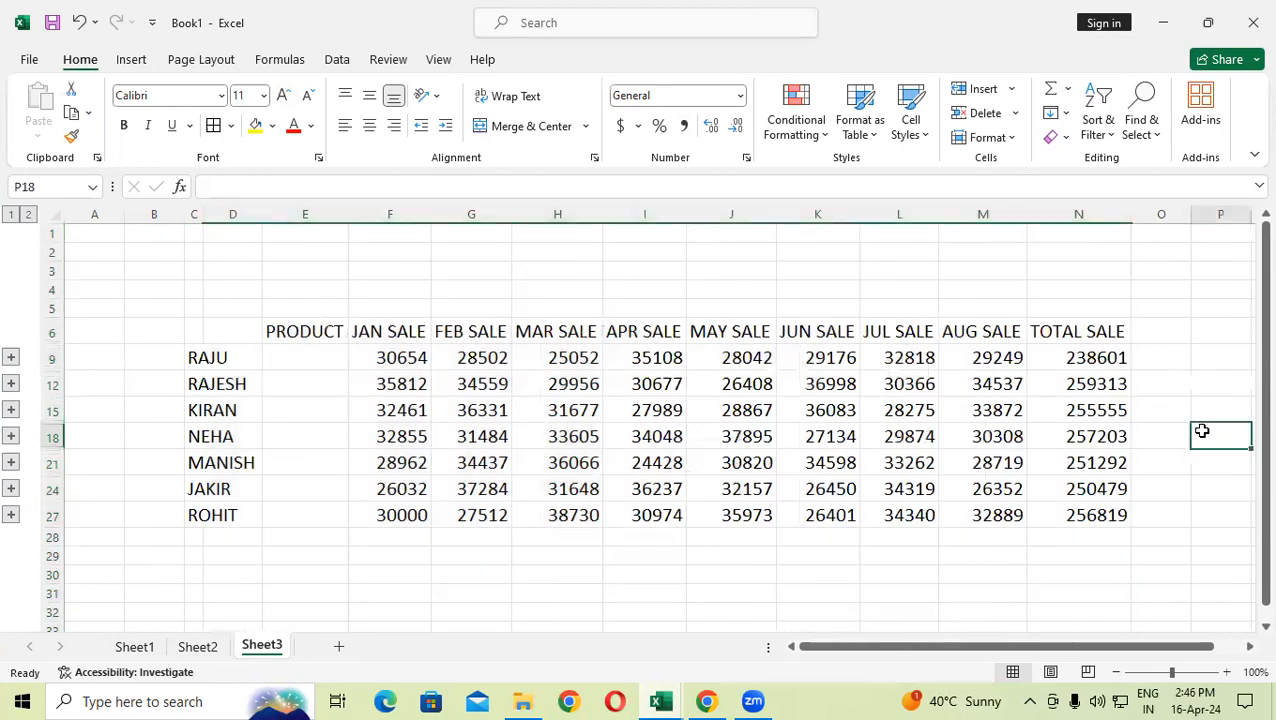
# Check the first salesman's TOTAL SALE in the consolidated table and in the SALE 2020 and SALE 2021 tables.
pyautogui.click(1097, 362)
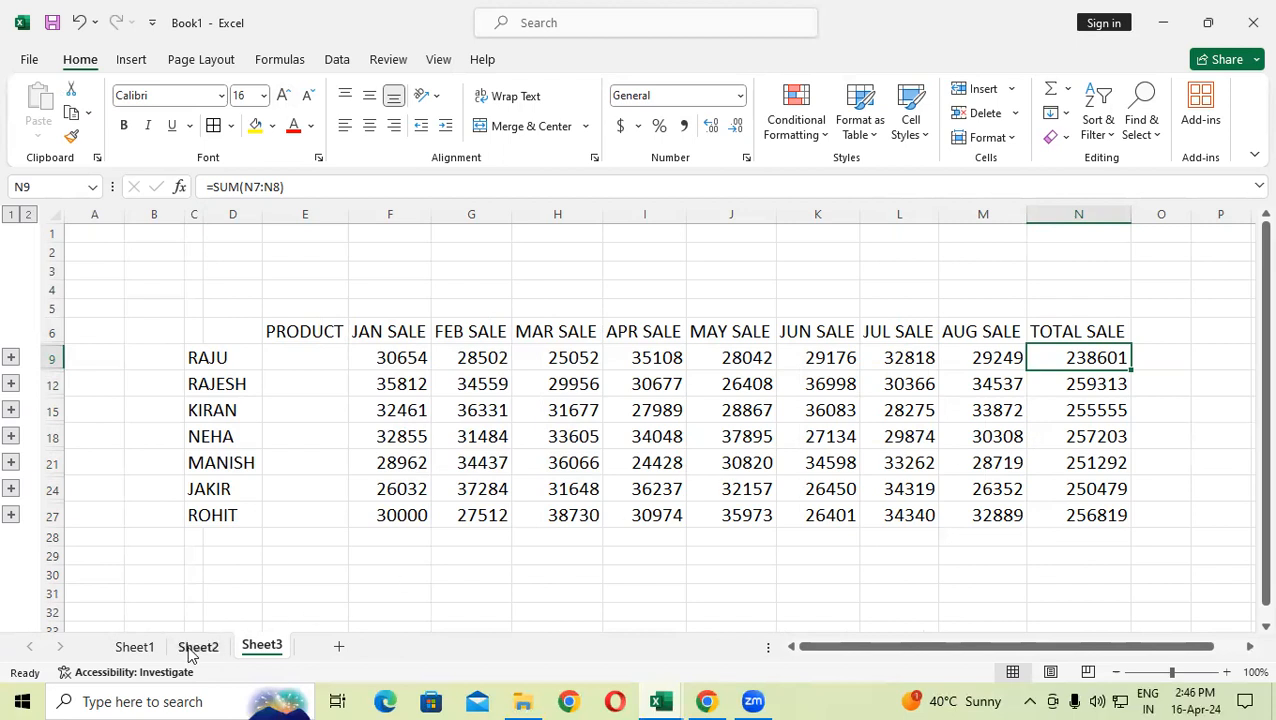
pyautogui.click(195, 648)
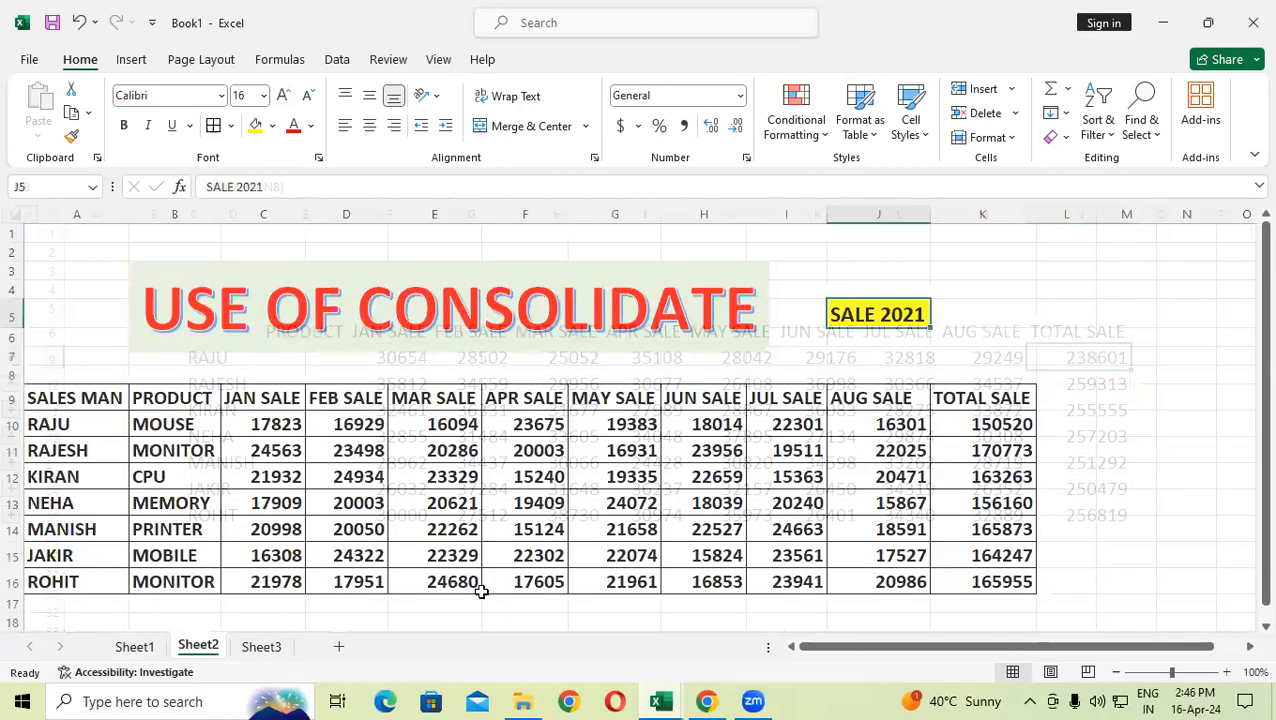
pyautogui.click(137, 647)
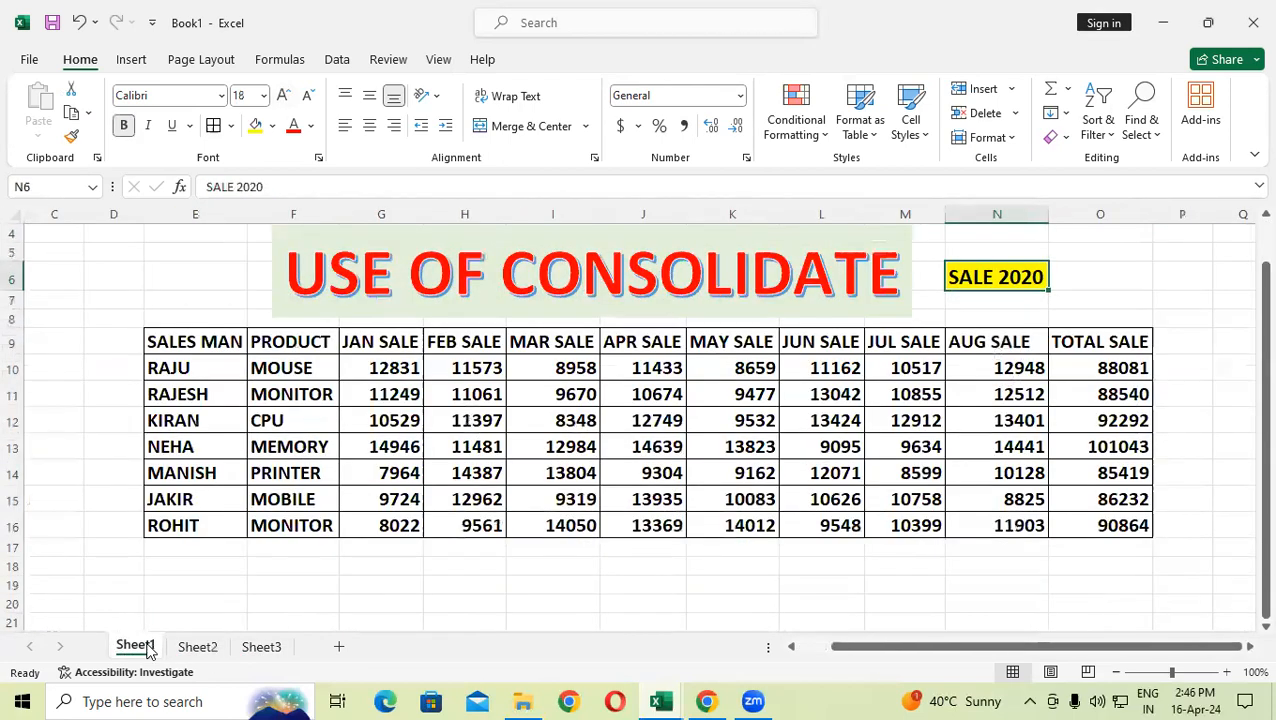
pyautogui.click(1118, 369)
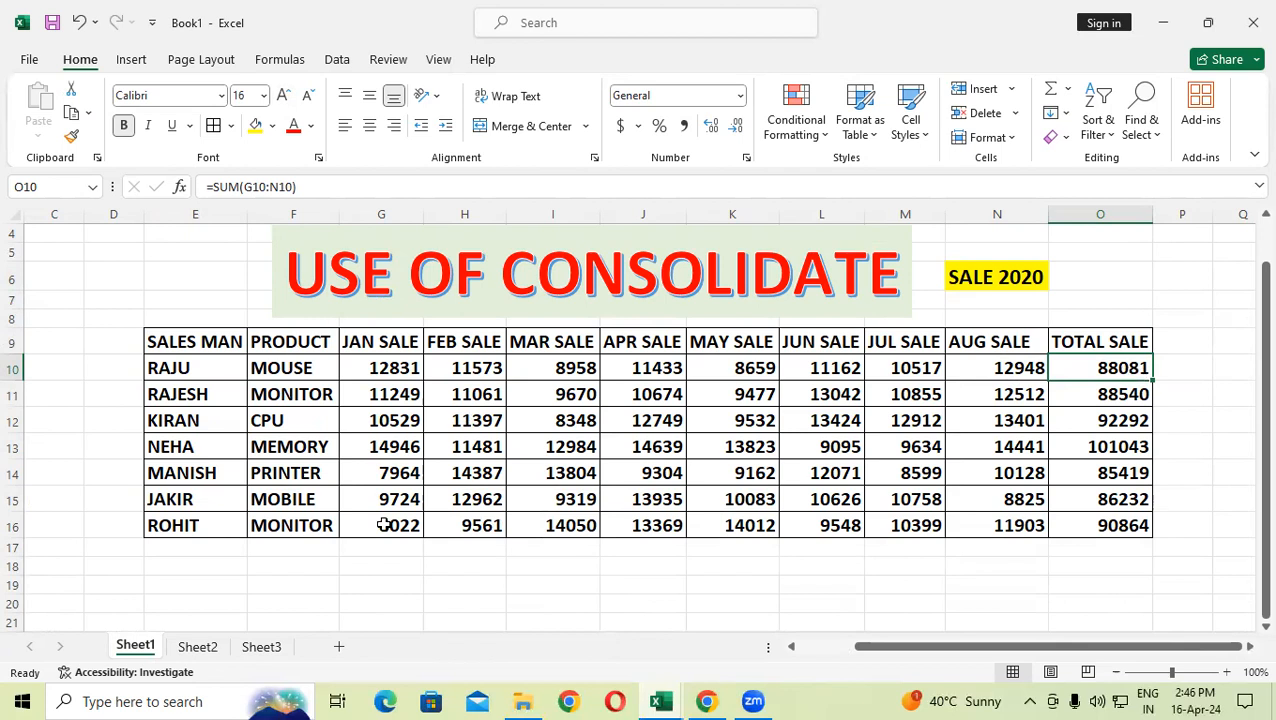
pyautogui.click(205, 649)
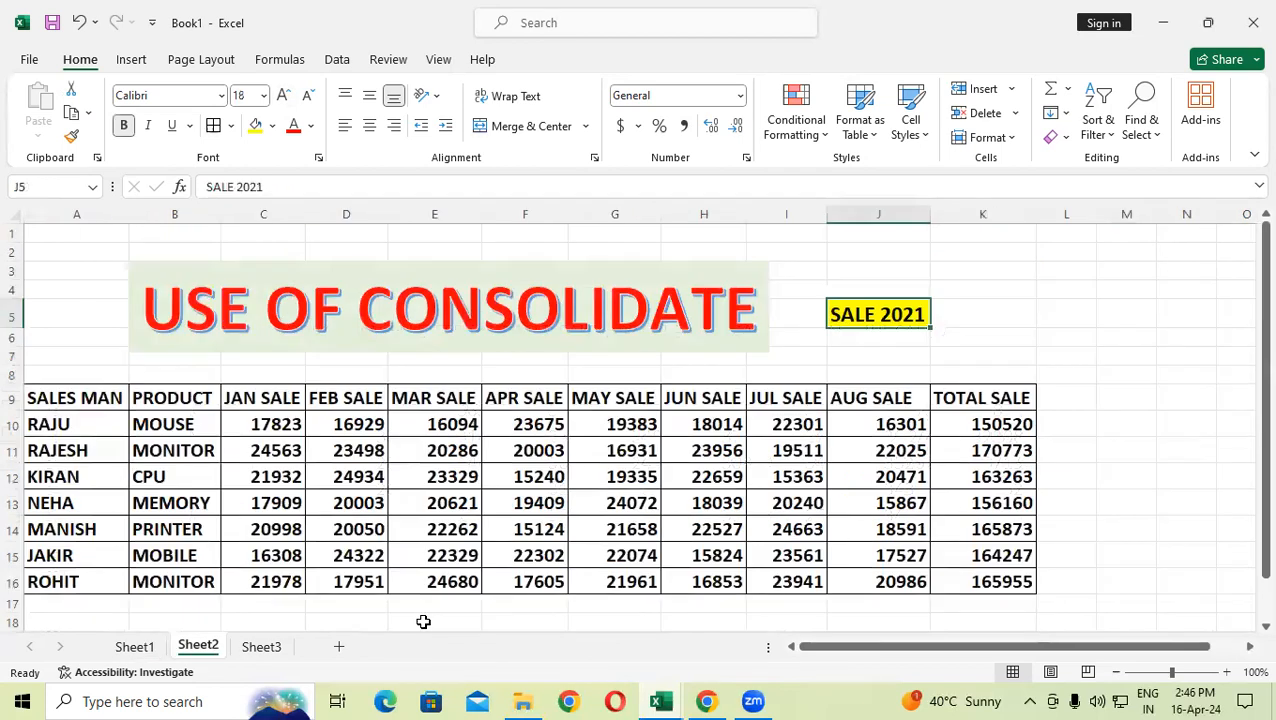
# Add the first salesman's 2020 and 2021 totals in cell M5 of Sheet2 with the formula =88081+150520.
pyautogui.click(1119, 317)
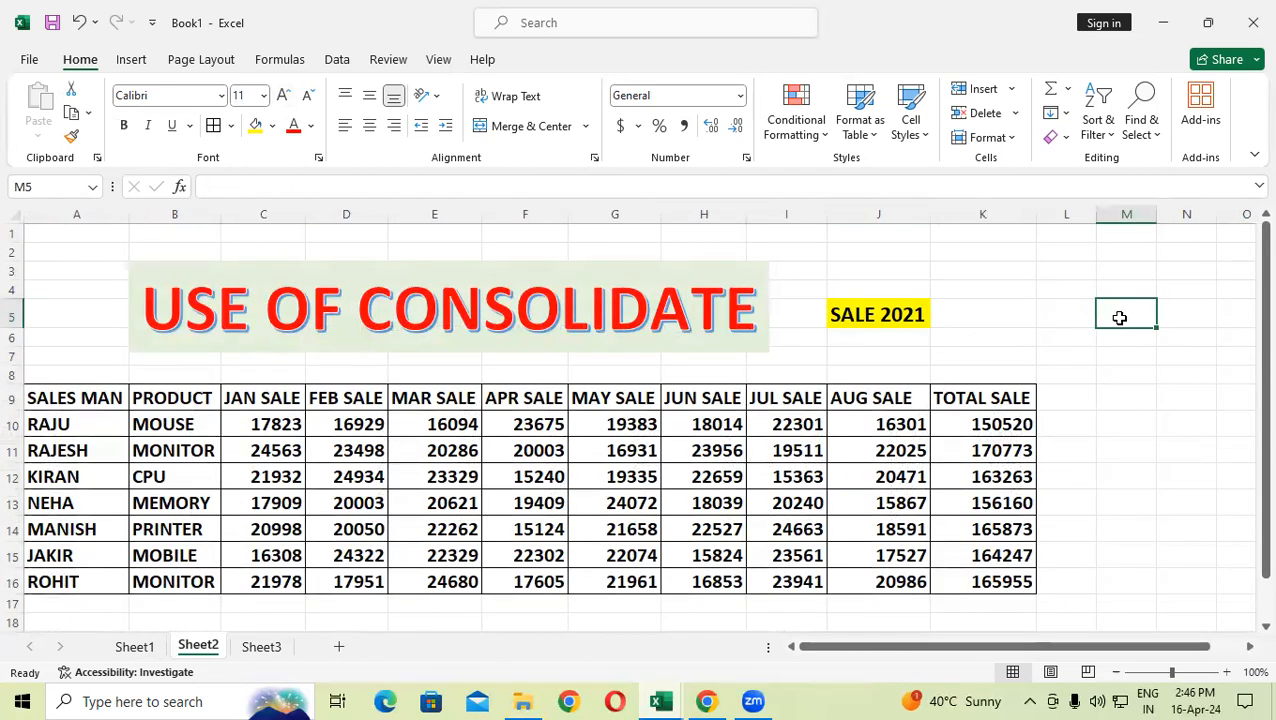
pyautogui.write('=')
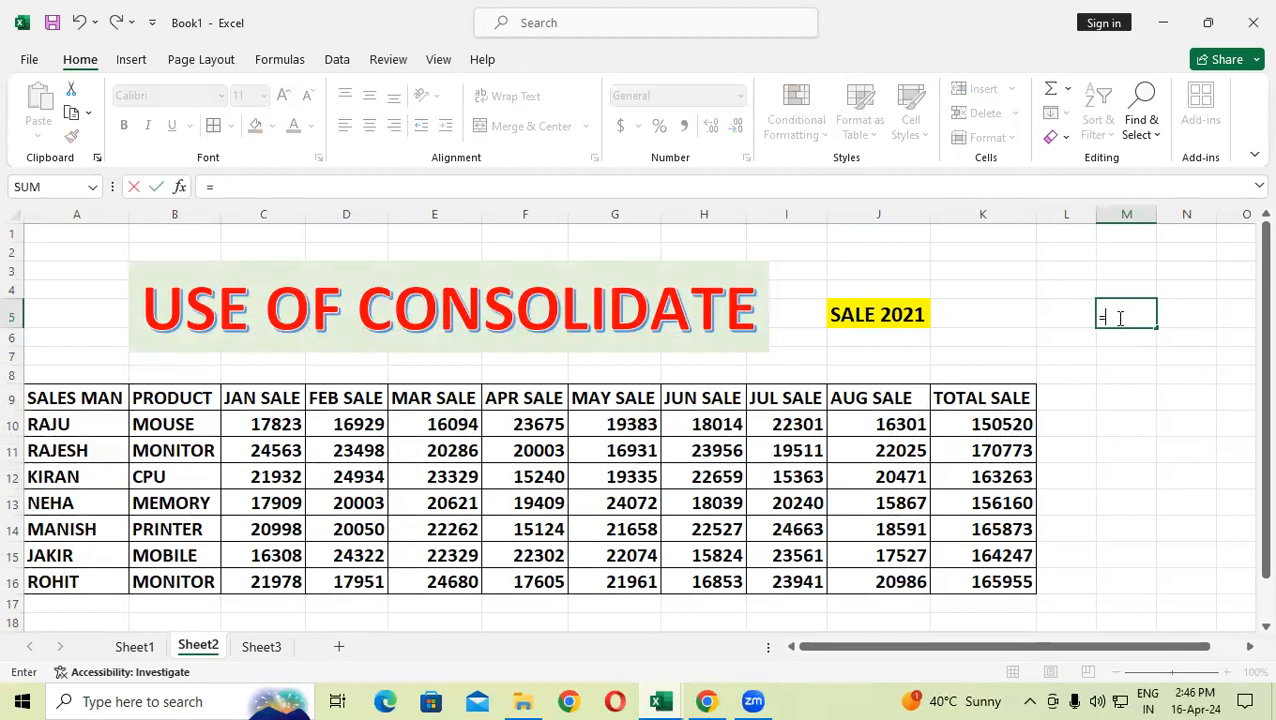
pyautogui.write('88081+')
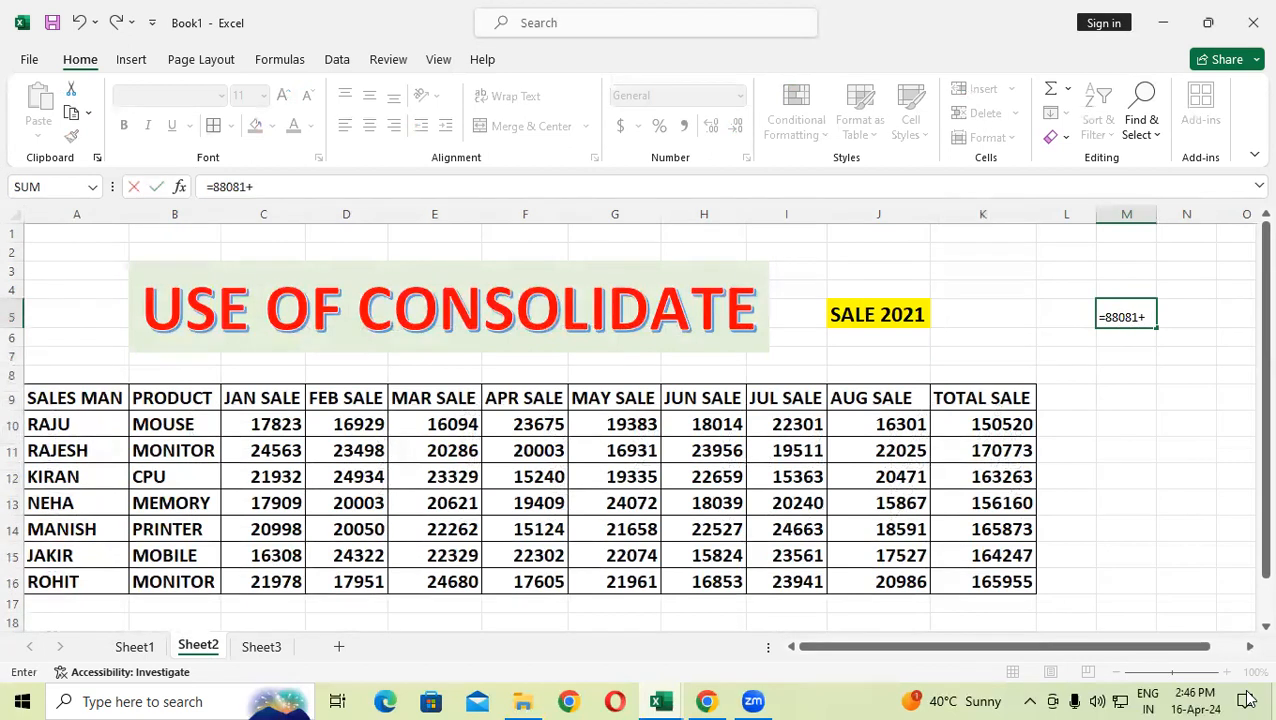
pyautogui.write('150520')
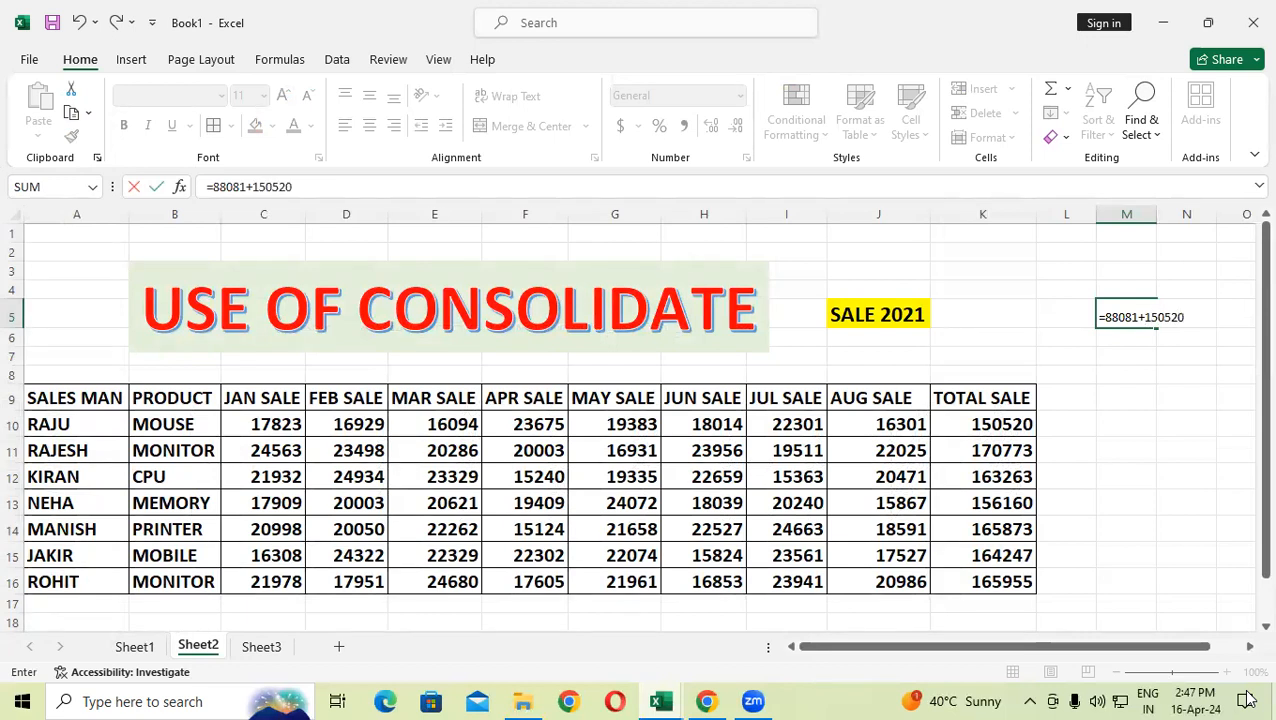
pyautogui.press('Return')
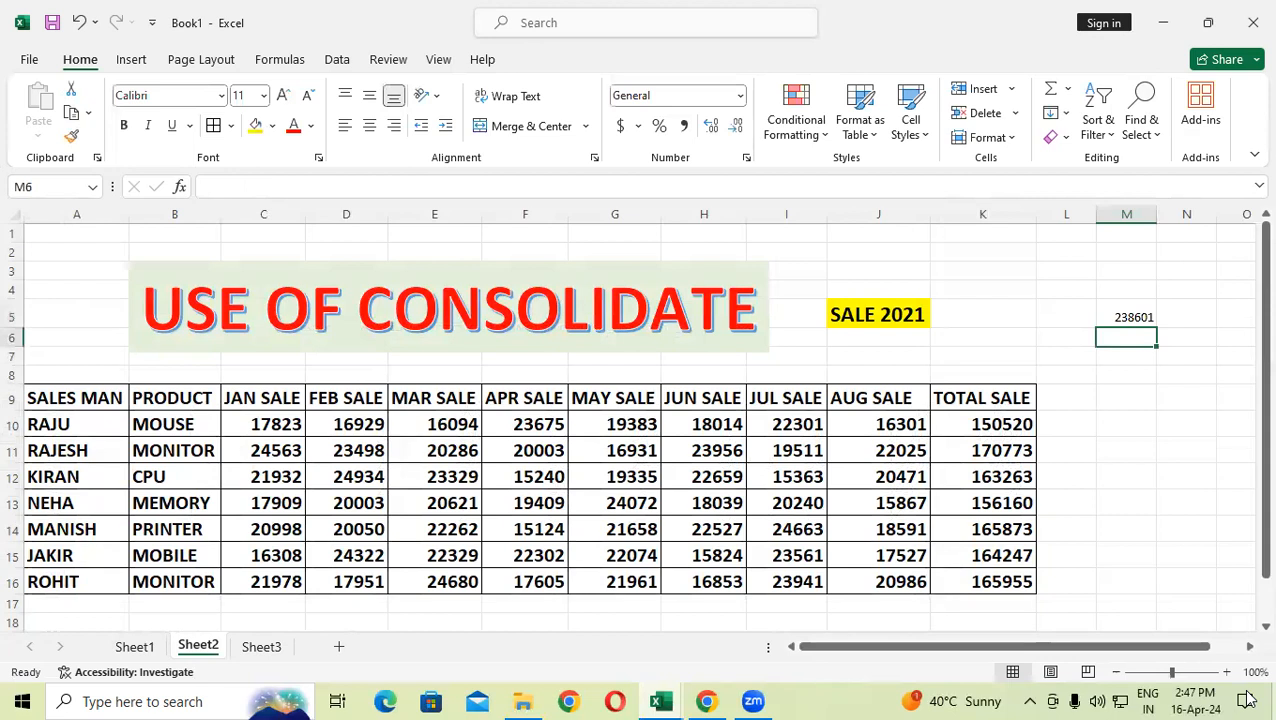
# Set the font size of the check sum in M5 to 16.
pyautogui.click(1140, 317)
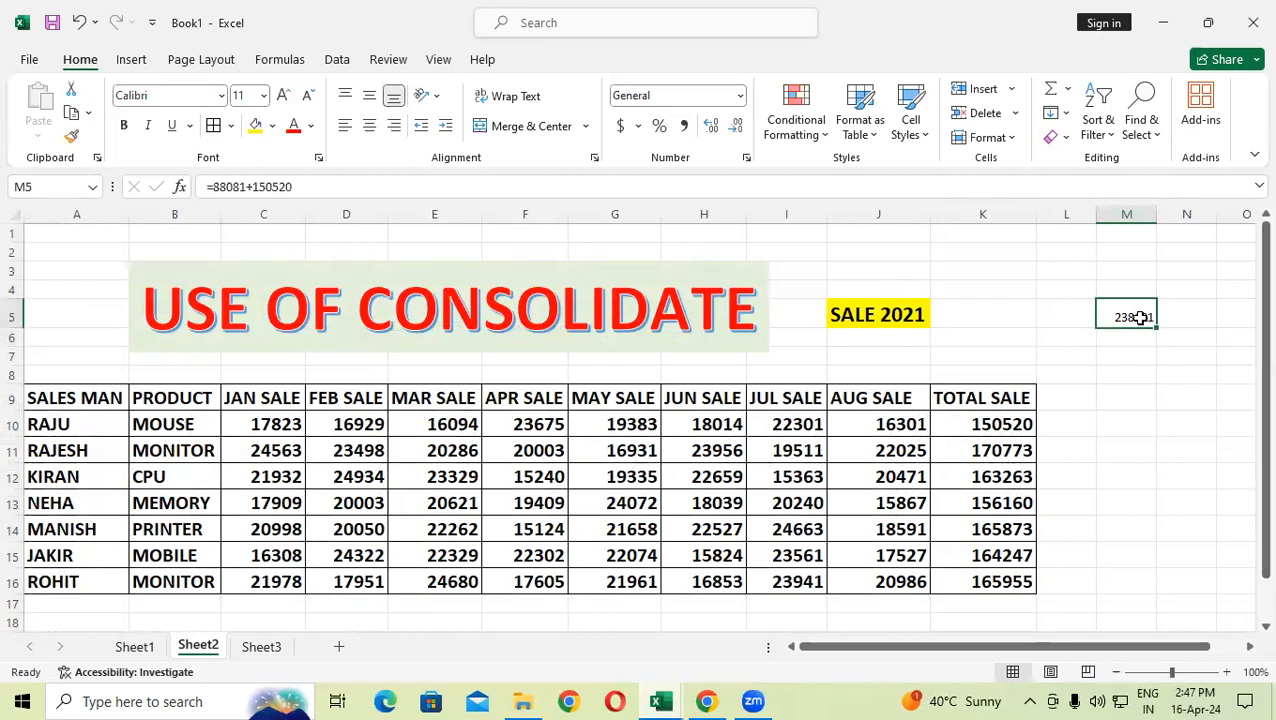
pyautogui.click(1128, 376)
pyautogui.click(1131, 320)
pyautogui.click(283, 96)
pyautogui.click(283, 96)
pyautogui.click(283, 96)
# Check the first salesman's JAN SALE in the consolidated table on Sheet3 and the SALE 2020 table on Sheet1, ending on Sheet2.
pyautogui.click(262, 646)
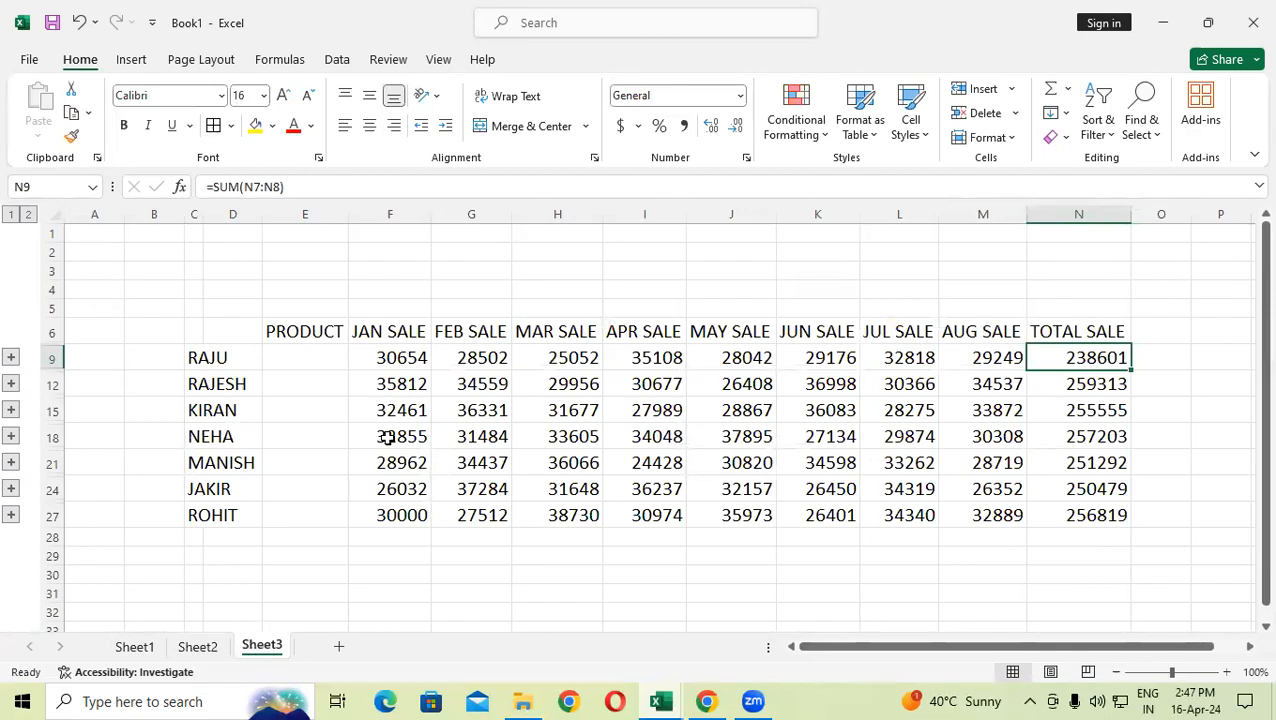
pyautogui.click(392, 362)
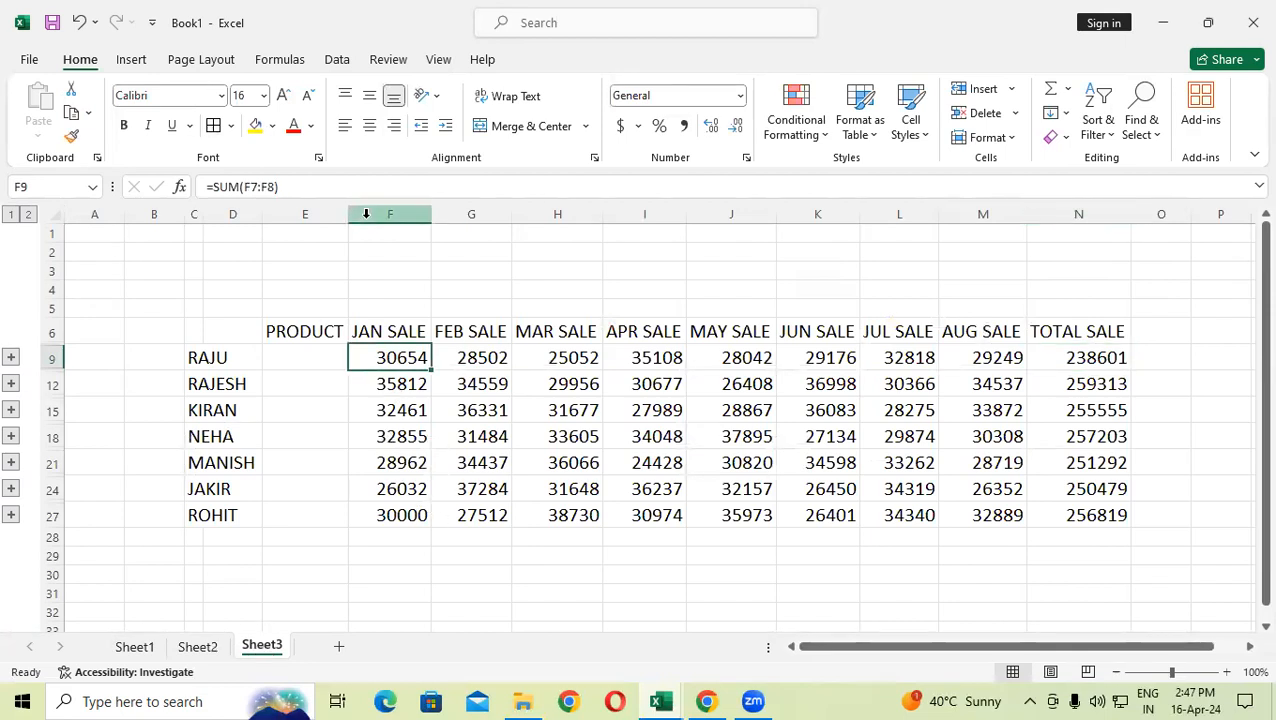
pyautogui.click(134, 646)
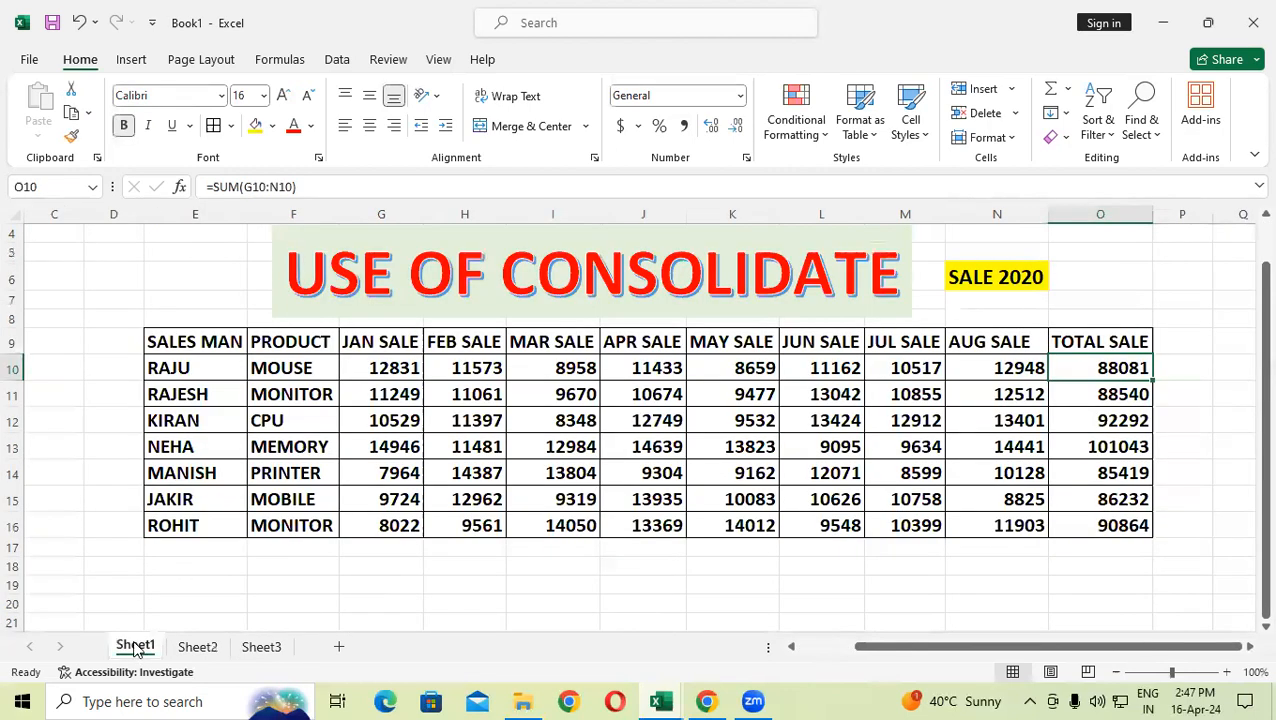
pyautogui.click(402, 370)
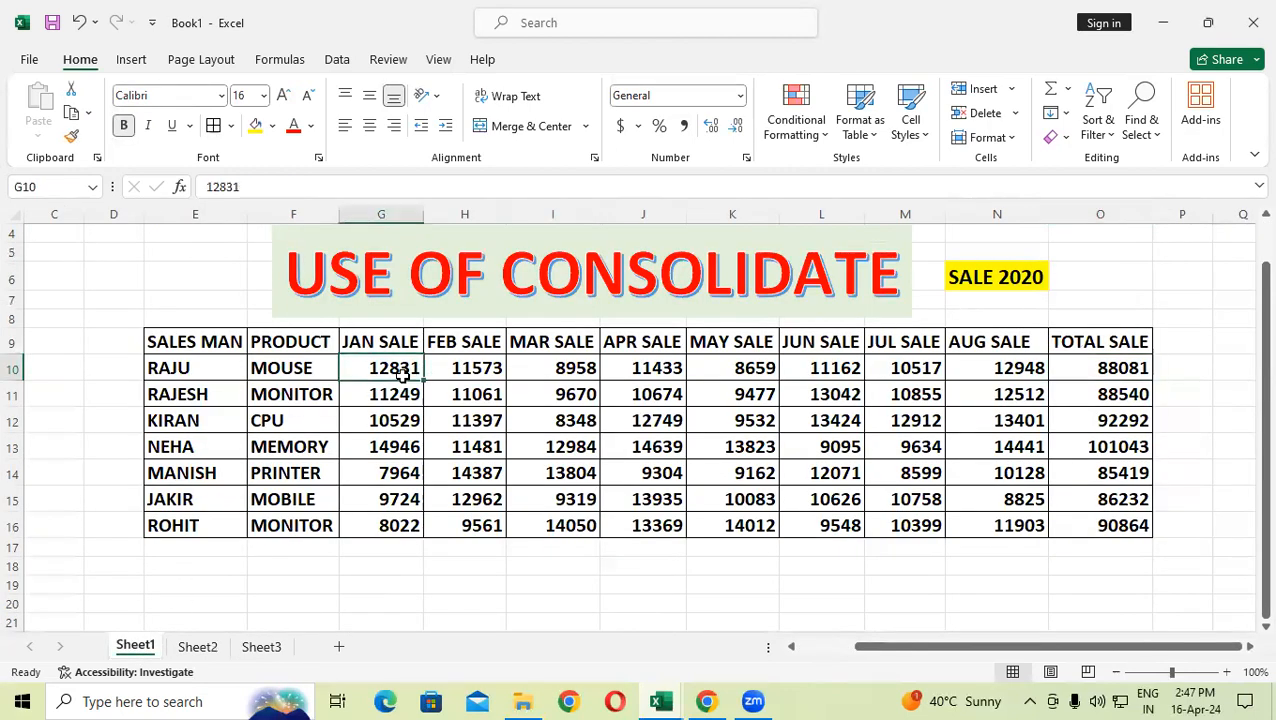
pyautogui.click(198, 647)
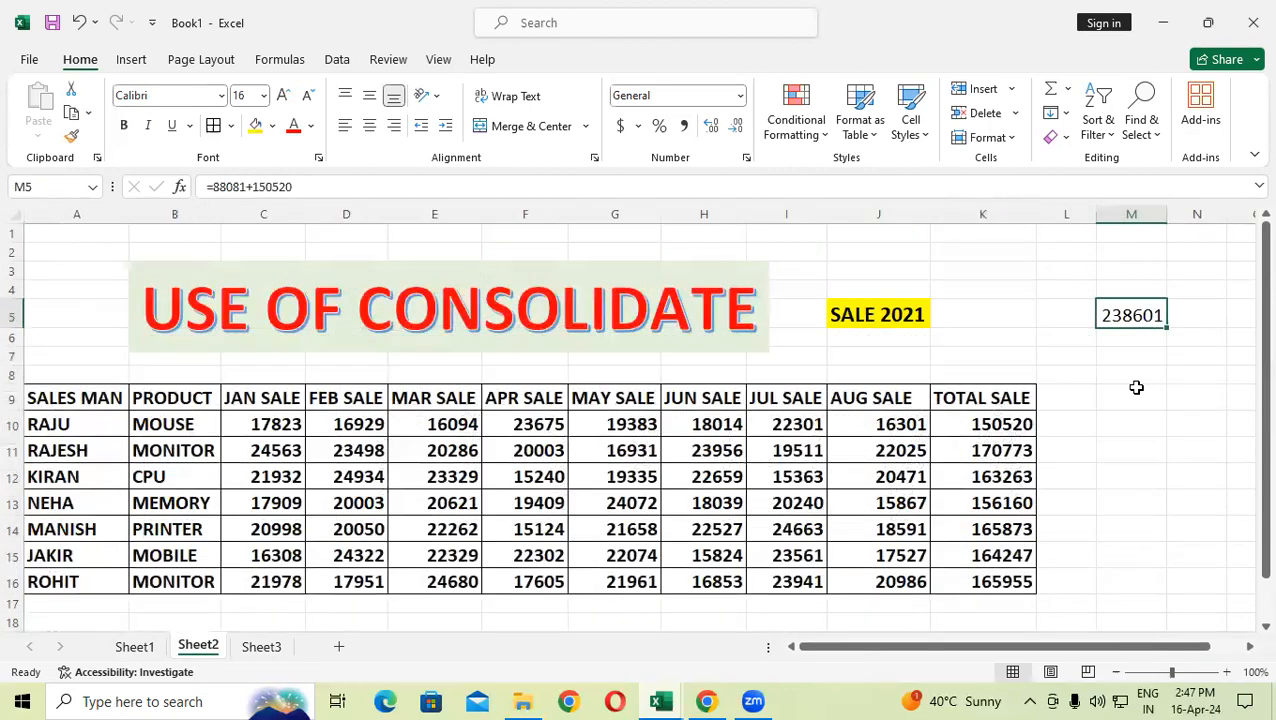
# Add the first salesman's January sales of both years in cell M9 of Sheet2 with the formula =12831+17823.
pyautogui.click(1136, 388)
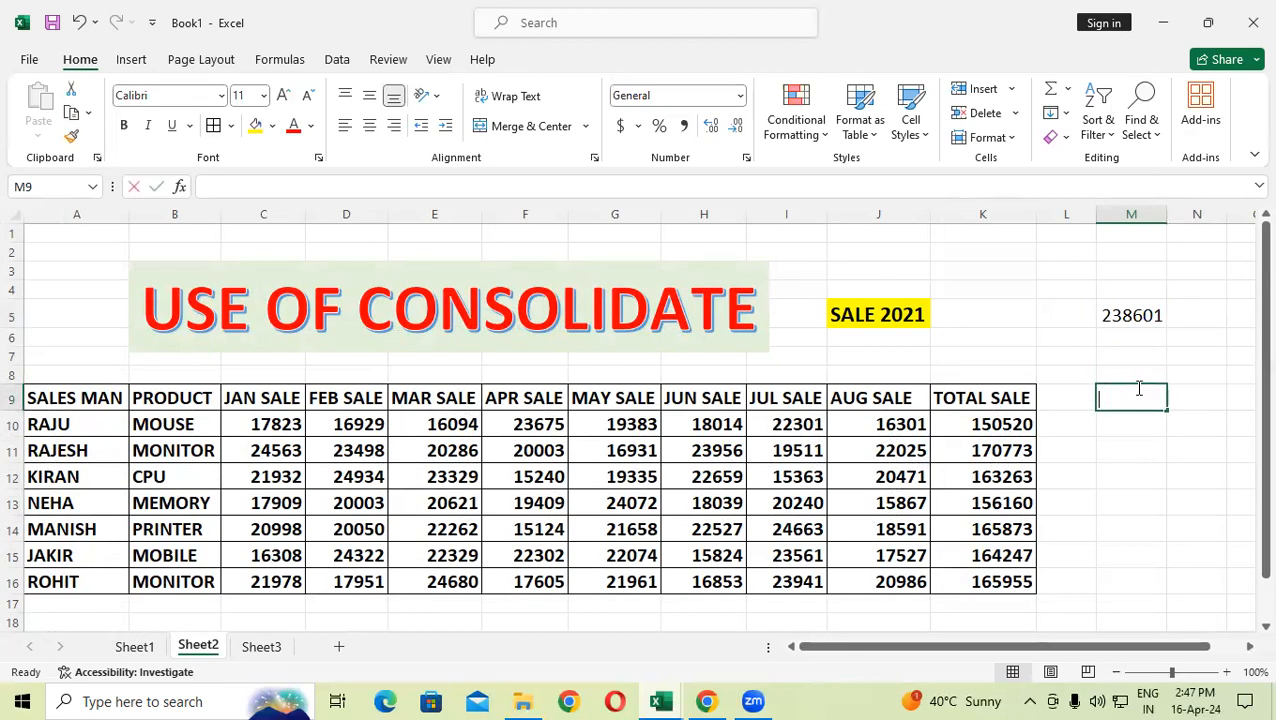
pyautogui.write('=1283')
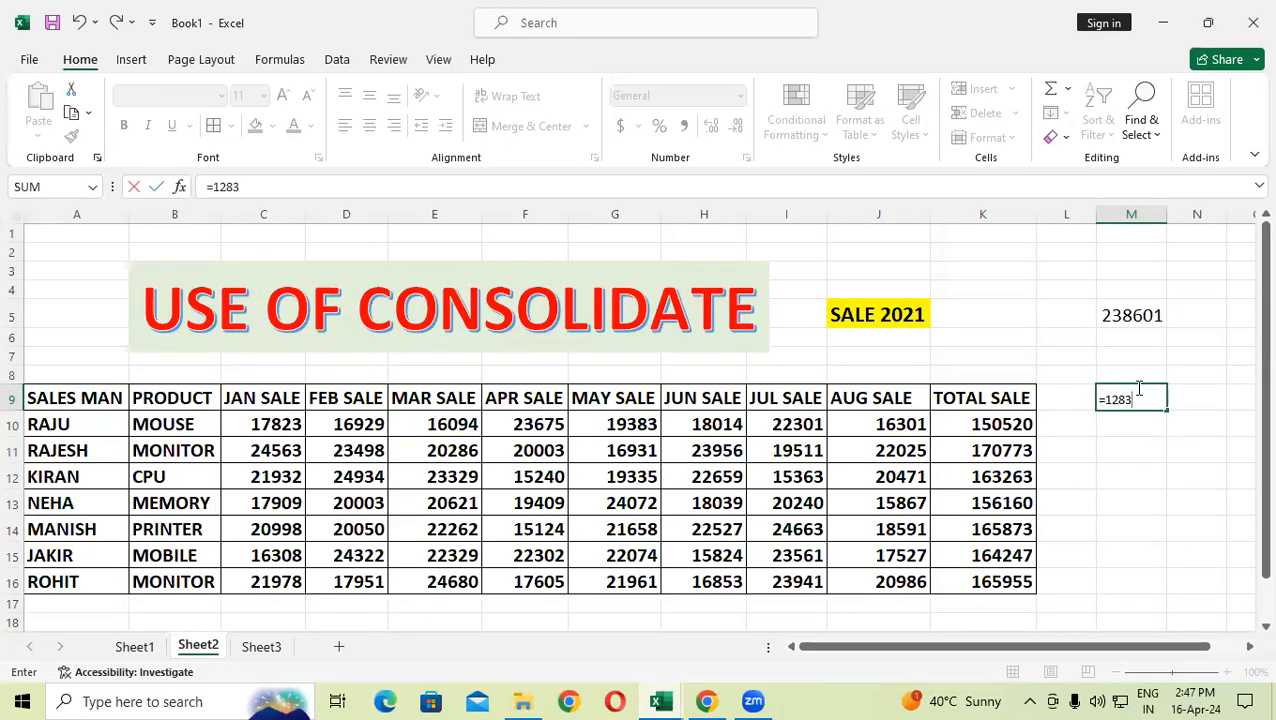
pyautogui.write('1+17823')
pyautogui.press('Return')
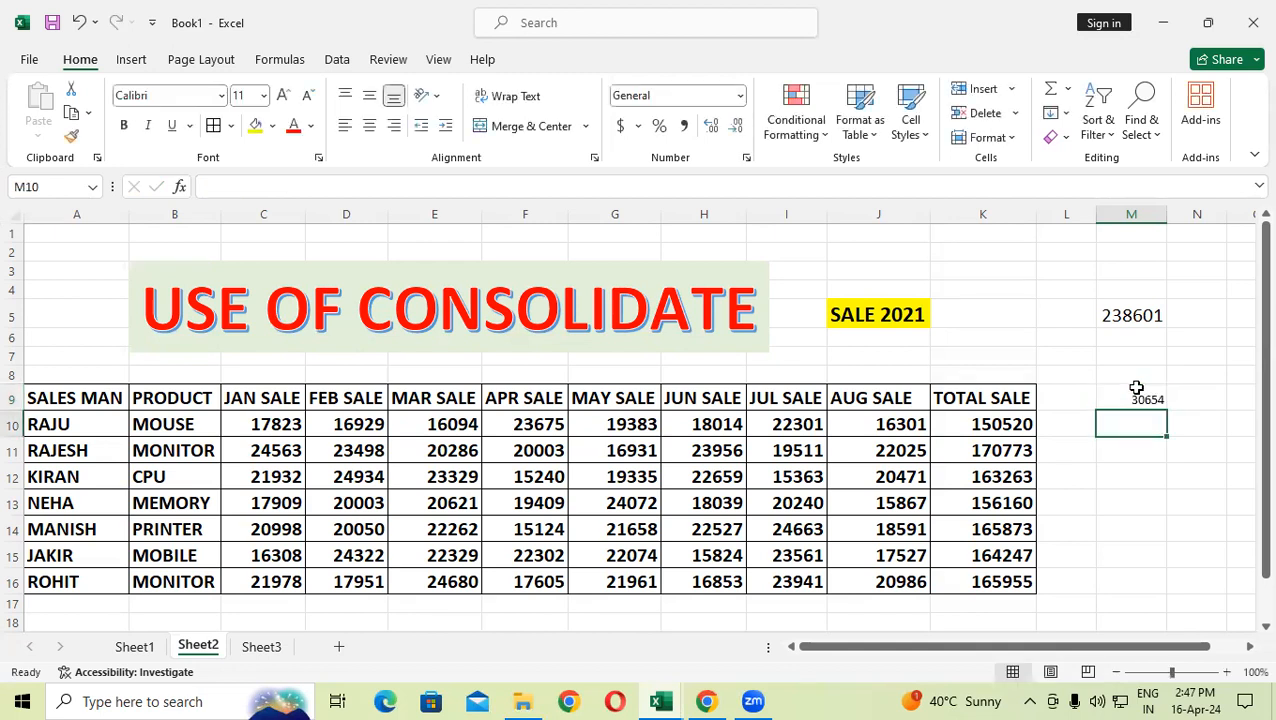
# Set the font size of the January check sum in M9 to 16 and return to Sheet3 to compare it.
pyautogui.click(1140, 398)
pyautogui.click(285, 95)
pyautogui.click(285, 95)
pyautogui.click(285, 95)
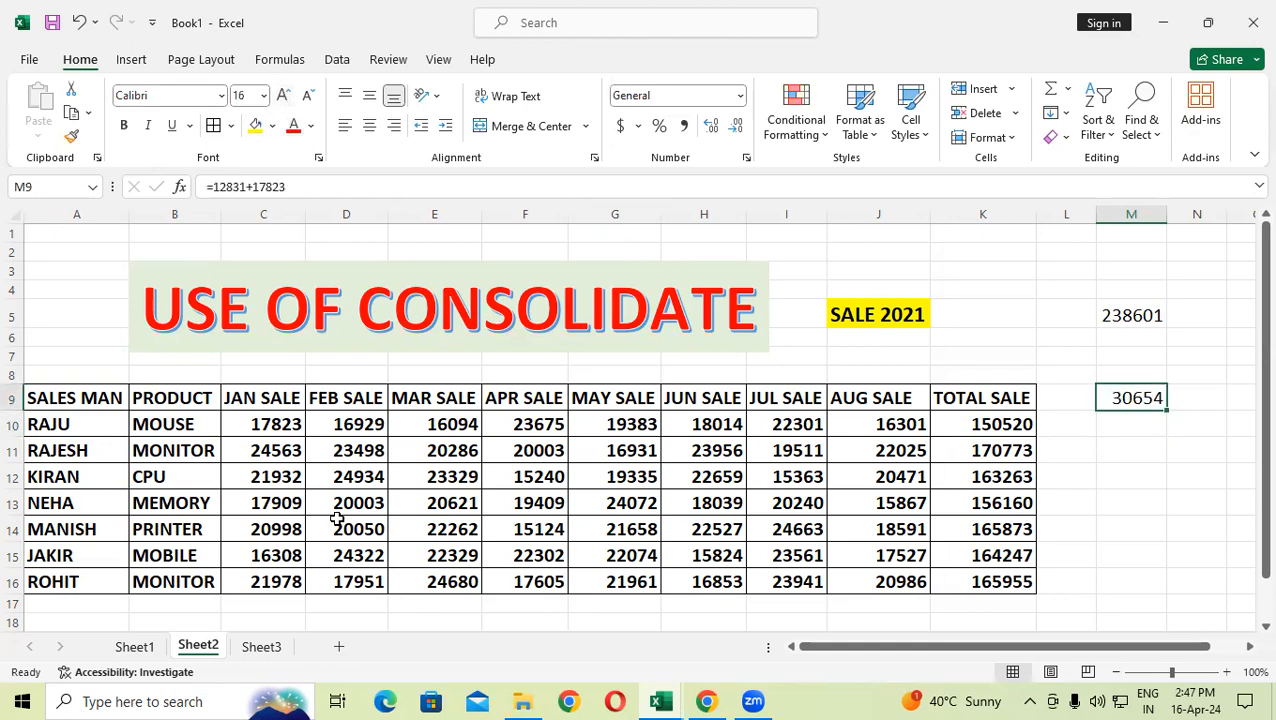
pyautogui.click(262, 647)
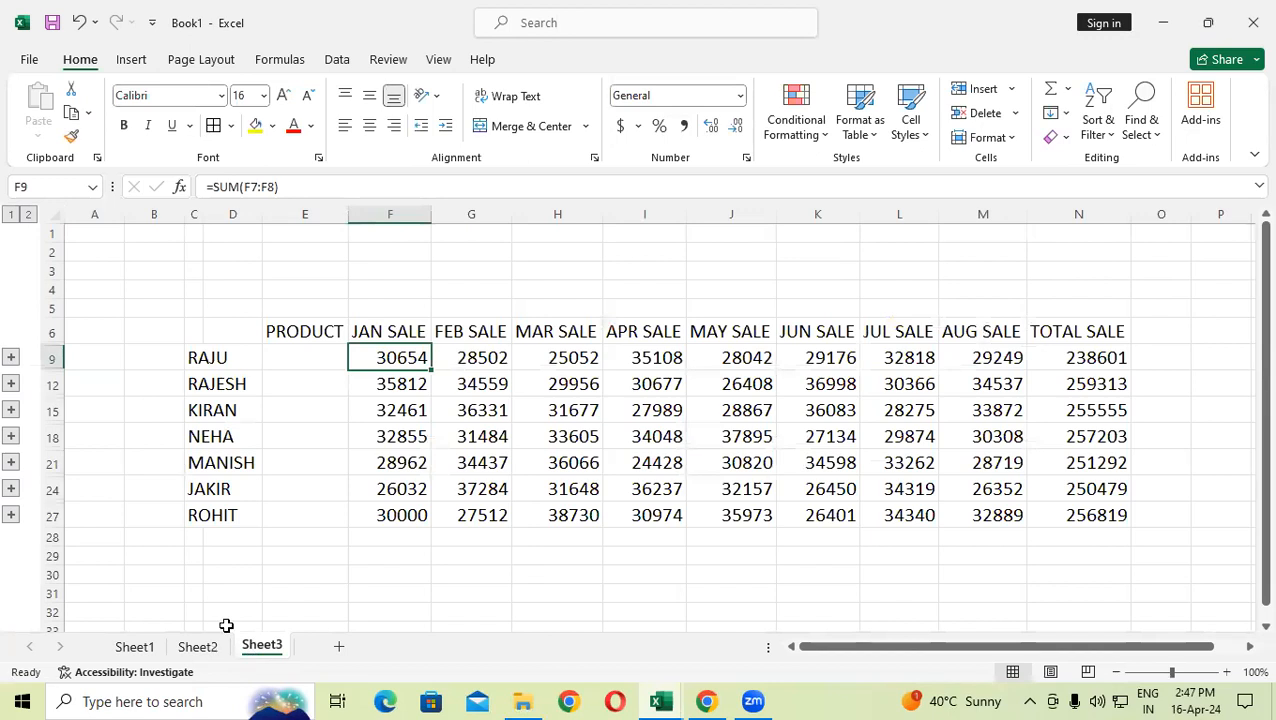